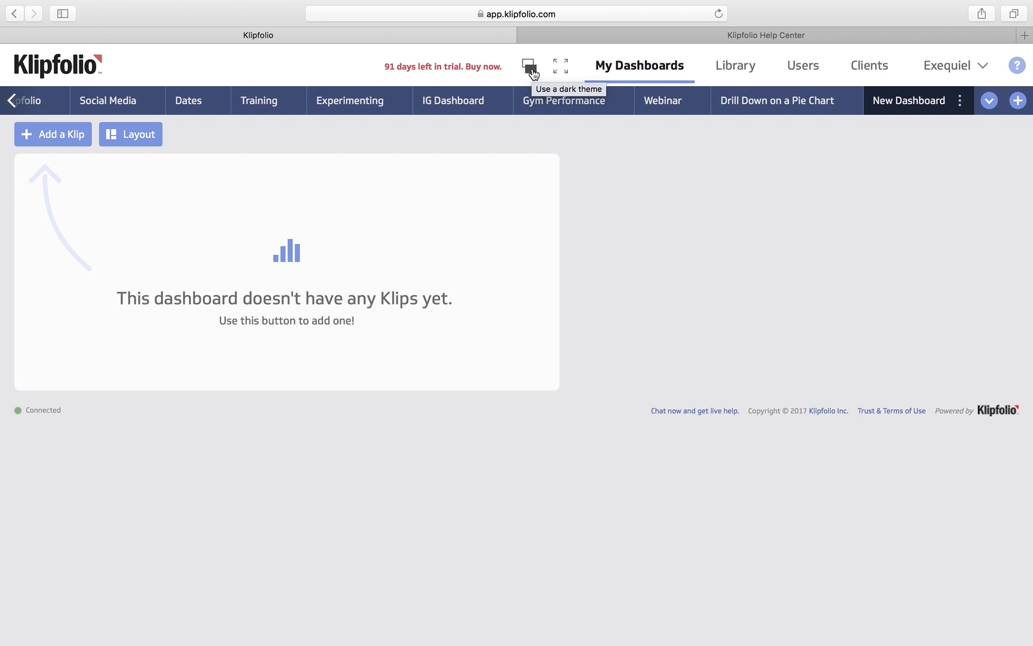
- Preview the dark theme on the Drill Down on a Pie Chart dashboard, restore the light theme and return to New Dashboard
{"action": "left_click", "coordinate": [530, 67]}
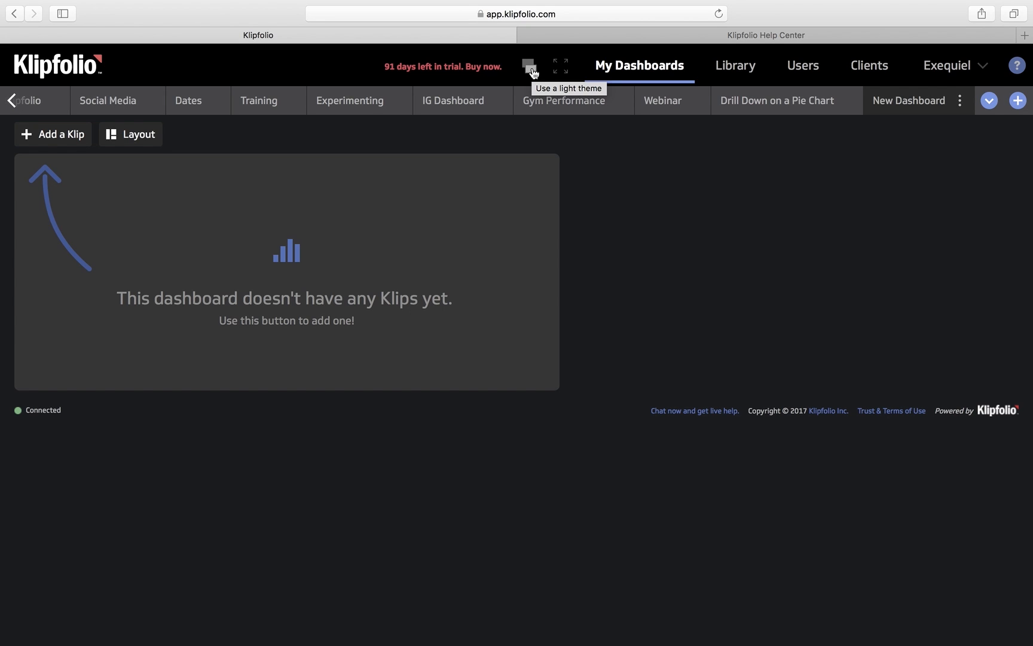
{"action": "left_click", "coordinate": [758, 109]}
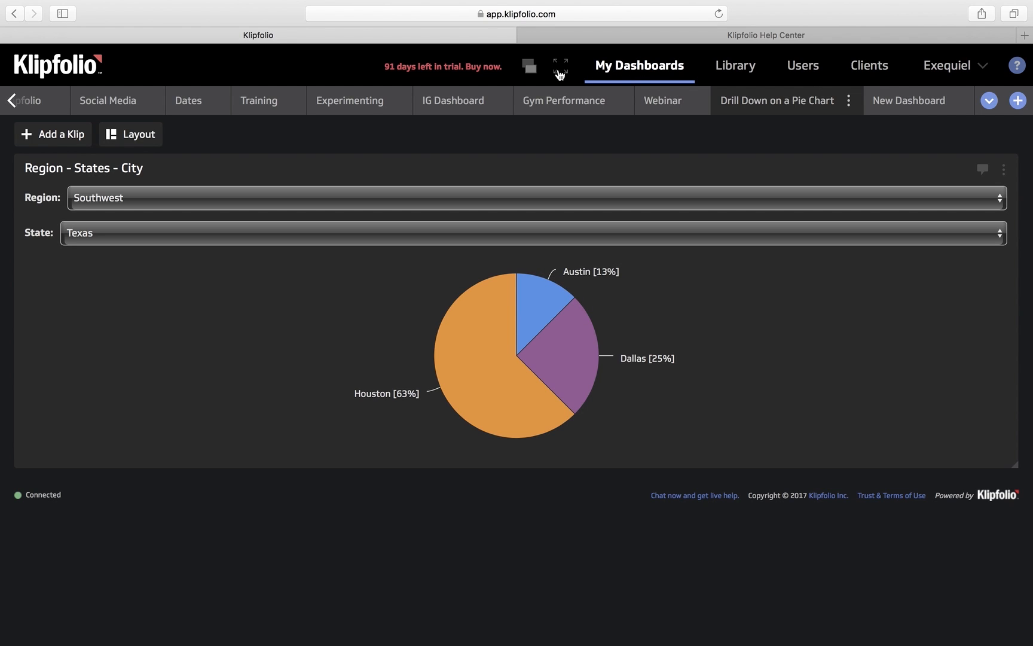
{"action": "left_click", "coordinate": [530, 69]}
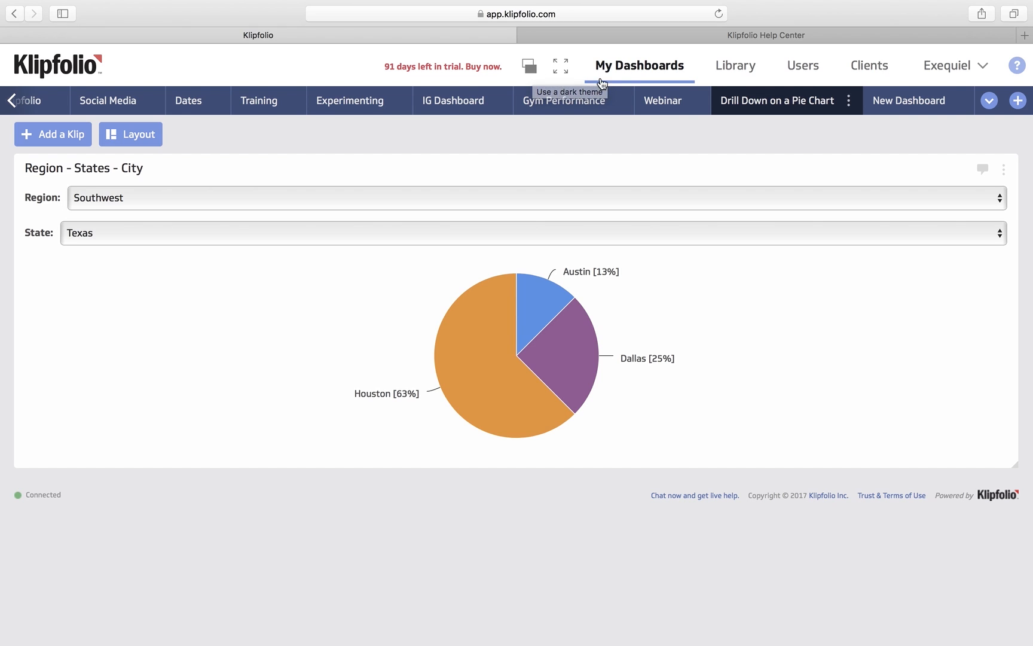
{"action": "left_click", "coordinate": [894, 106]}
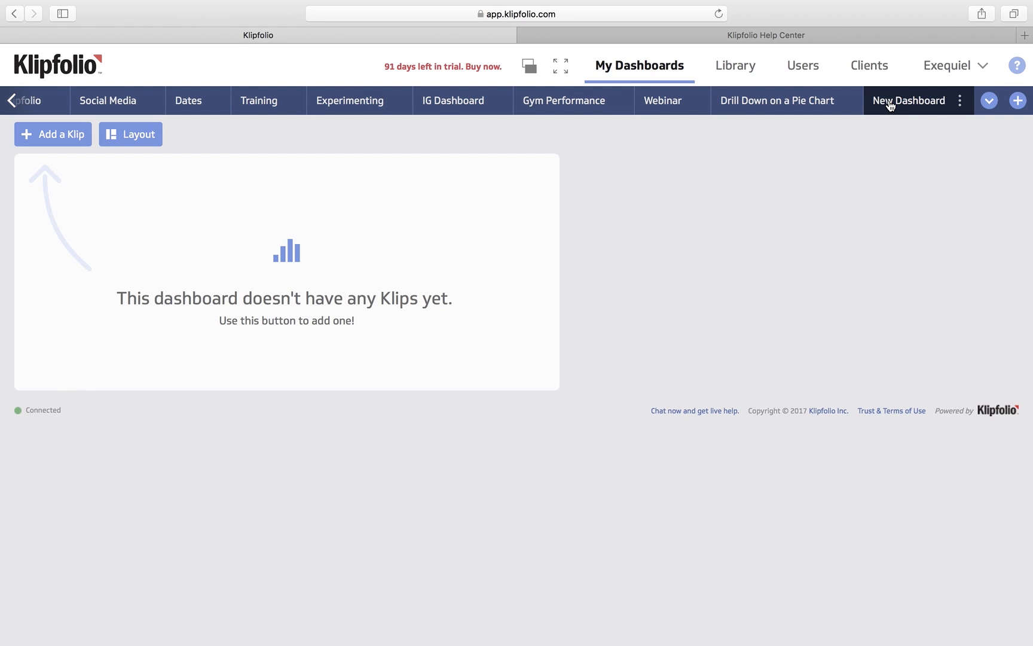
- View the dashboards in full screen mode, briefly run the automatic dashboard rotation, and return to the normal view
{"action": "left_click", "coordinate": [560, 69]}
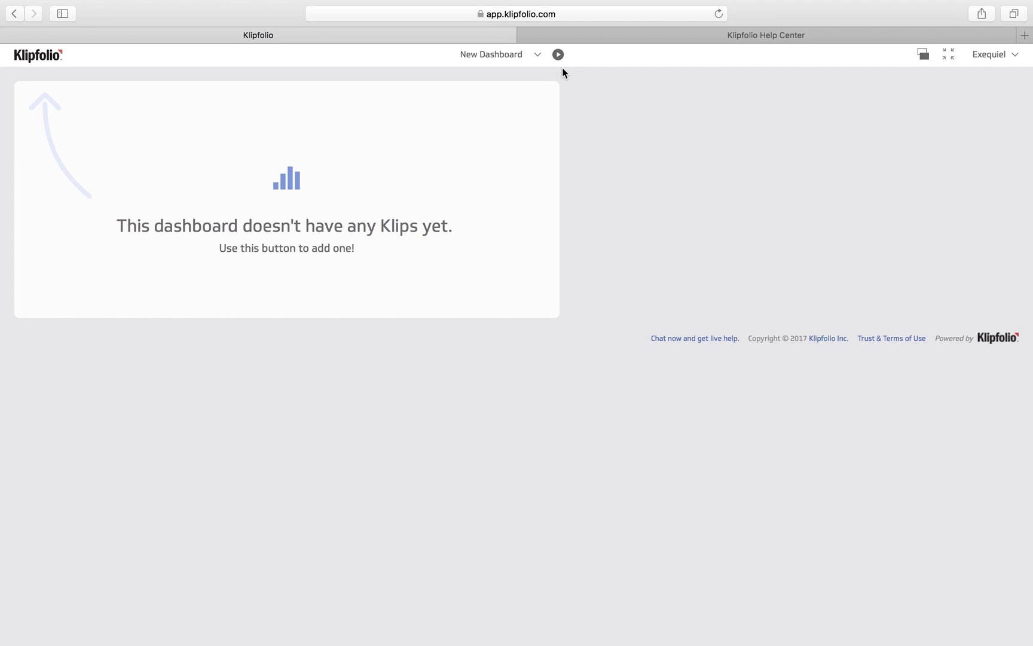
{"action": "left_click", "coordinate": [558, 57]}
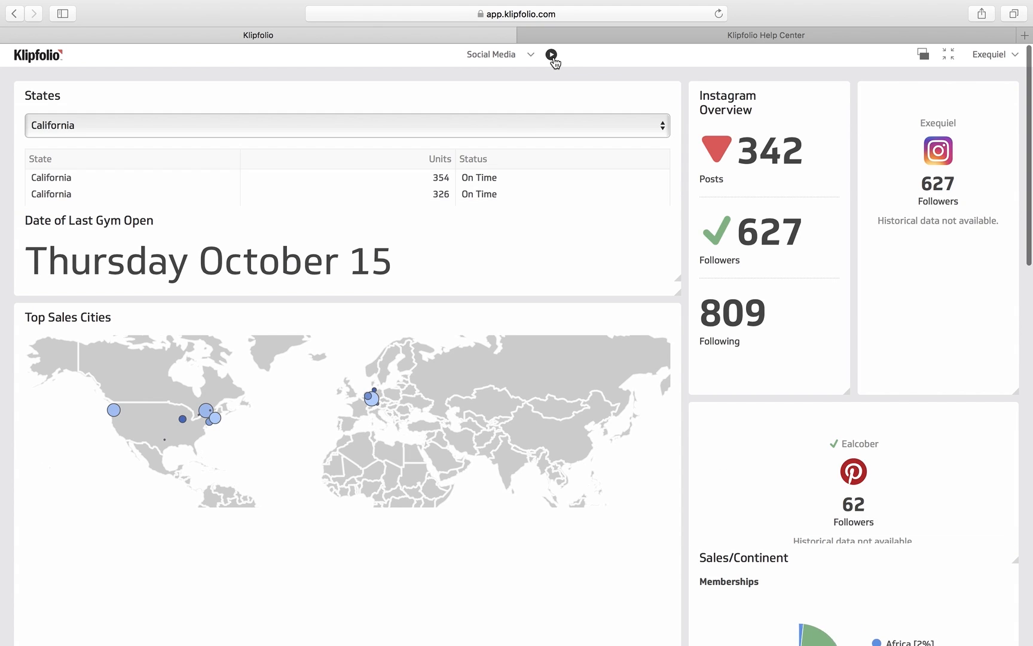
{"action": "left_click", "coordinate": [555, 61]}
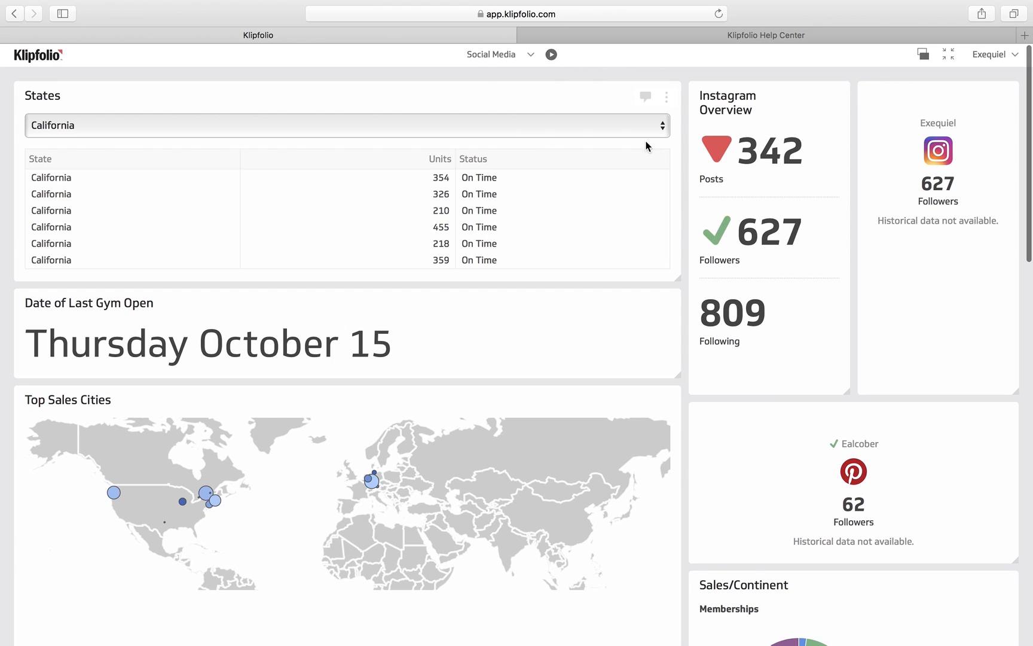
{"action": "left_click", "coordinate": [950, 60]}
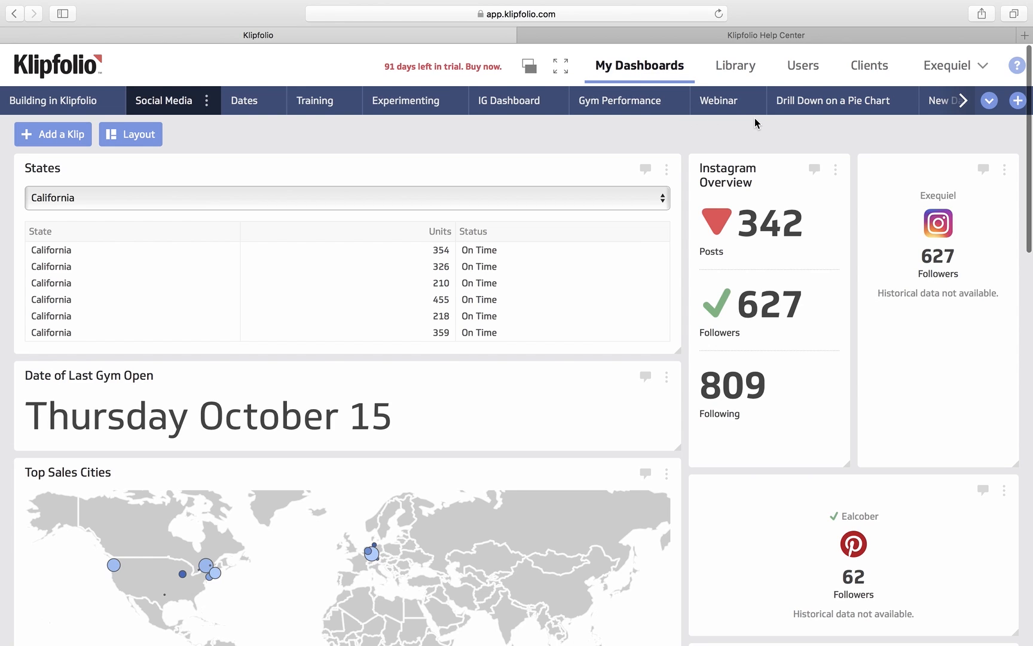
- Look through the Library's lists of dashboards, Klips and data sources
{"action": "left_click", "coordinate": [745, 67]}
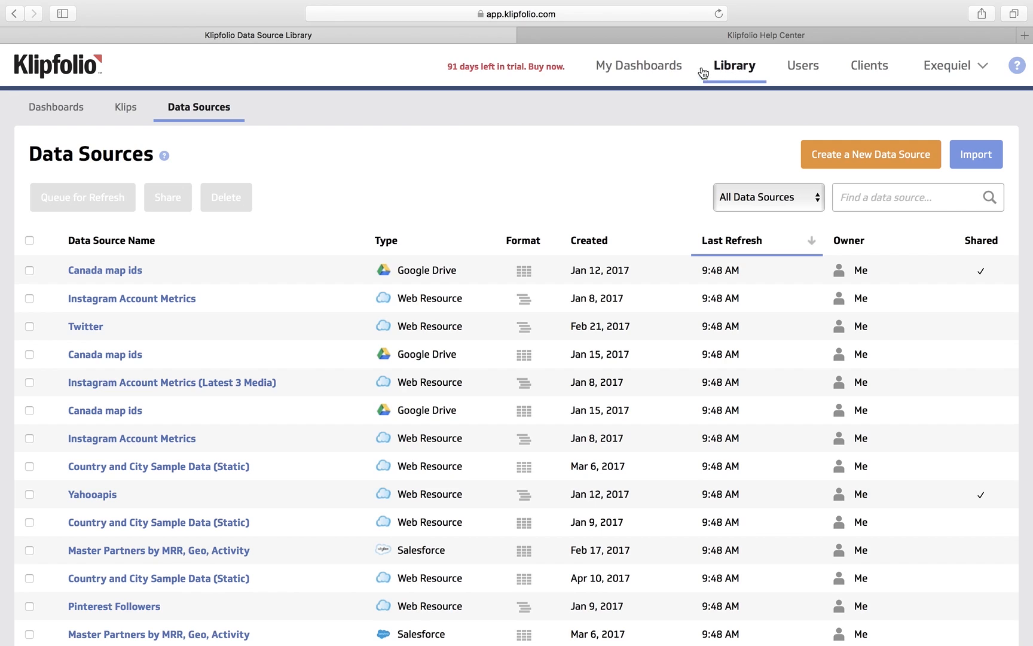
{"action": "left_click", "coordinate": [73, 117]}
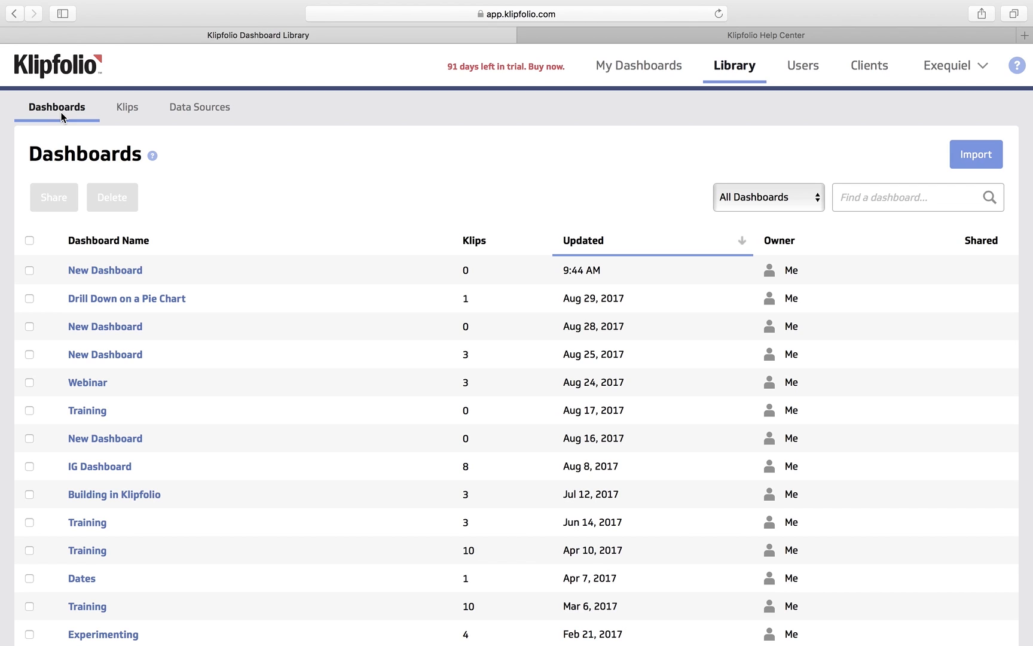
{"action": "left_click", "coordinate": [128, 117]}
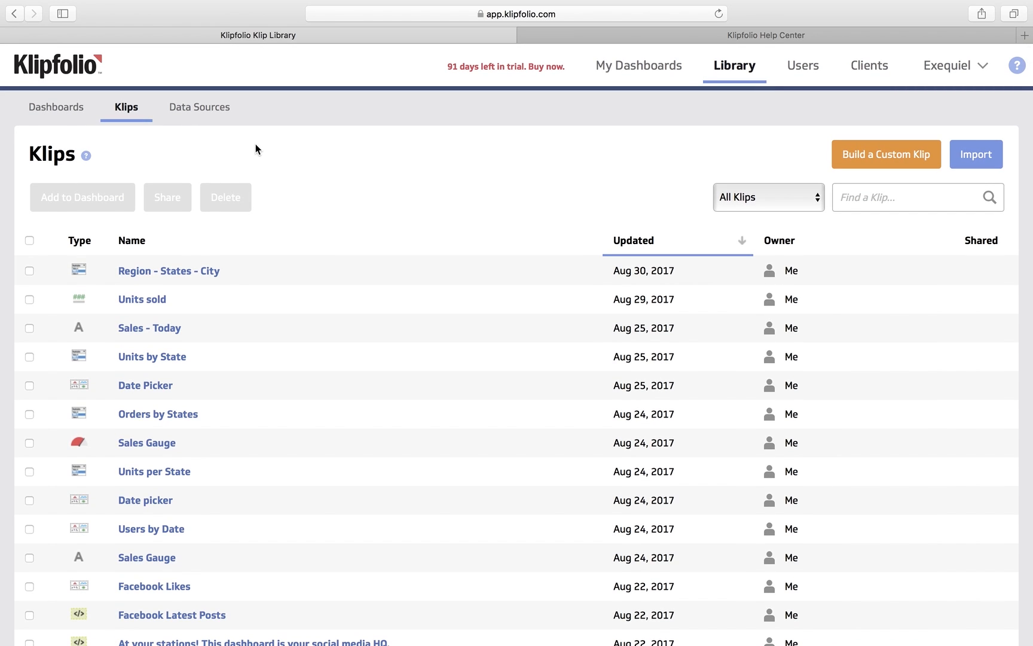
{"action": "left_click", "coordinate": [203, 113]}
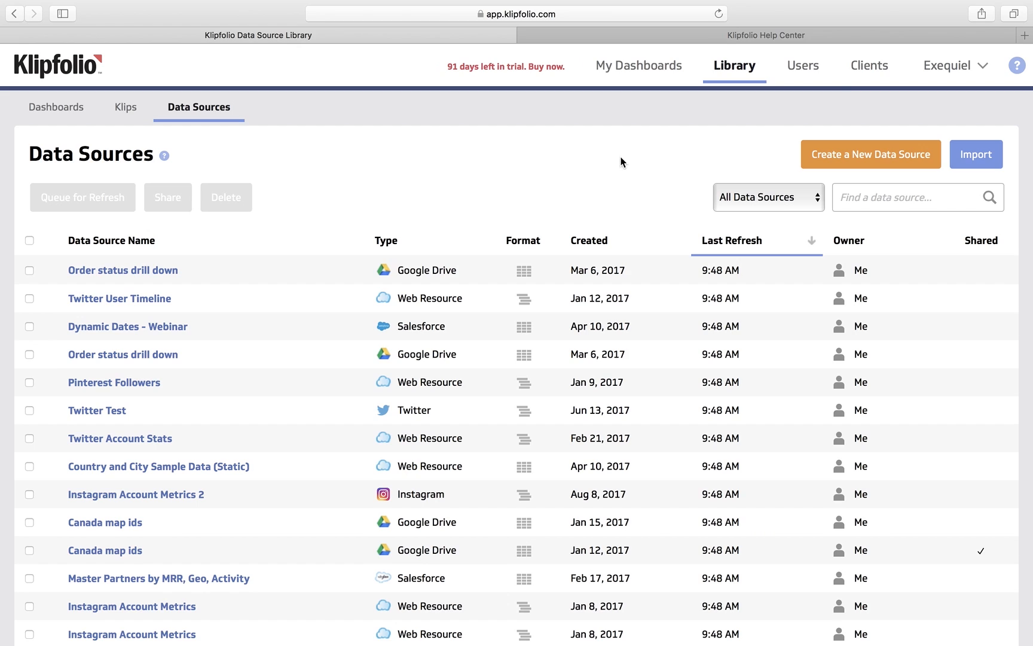
- Review the account's user list along with its roles and groups
{"action": "left_click", "coordinate": [812, 78]}
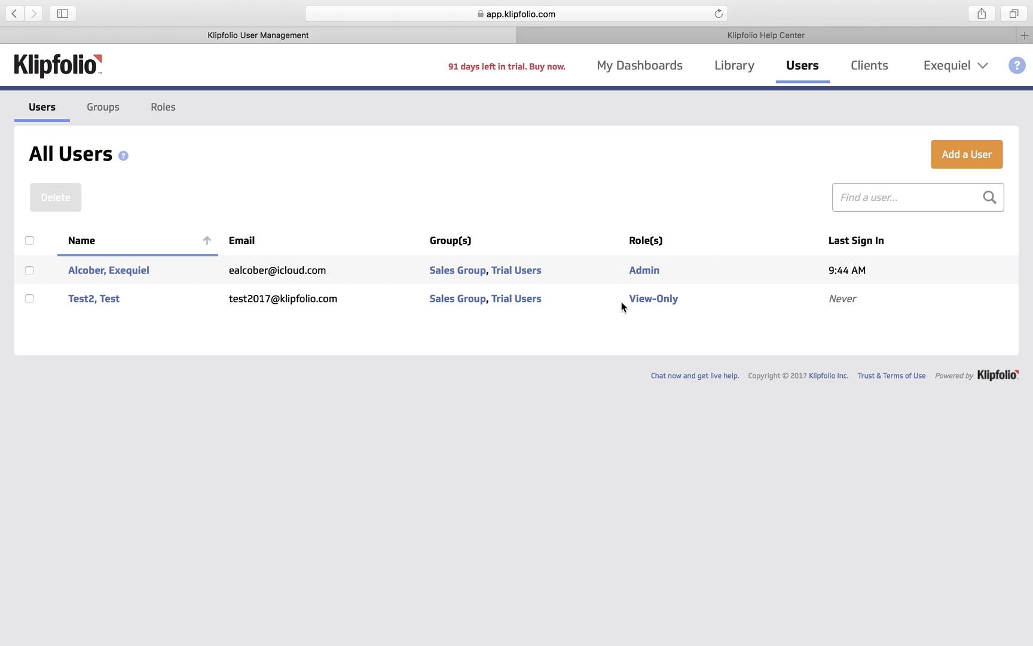
{"action": "left_click", "coordinate": [166, 107]}
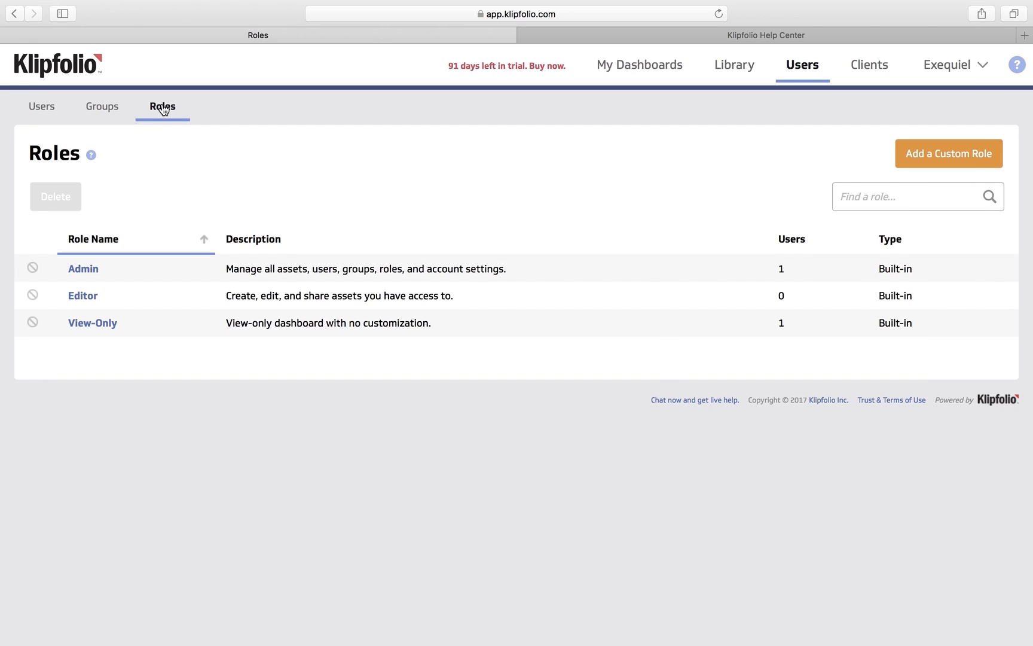
{"action": "left_click", "coordinate": [110, 111]}
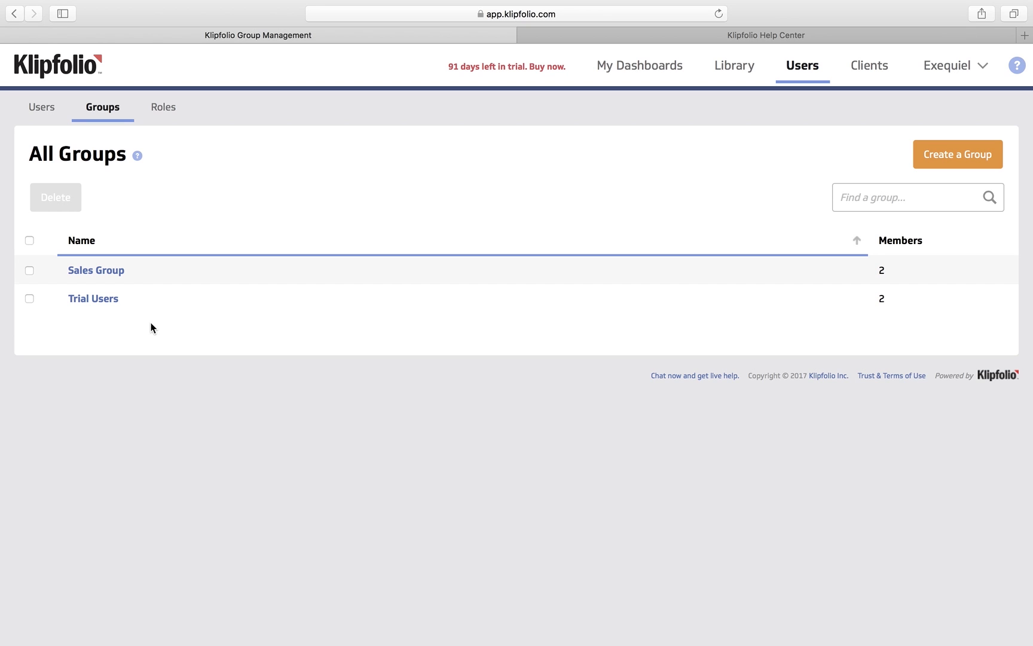
{"action": "left_click", "coordinate": [42, 110]}
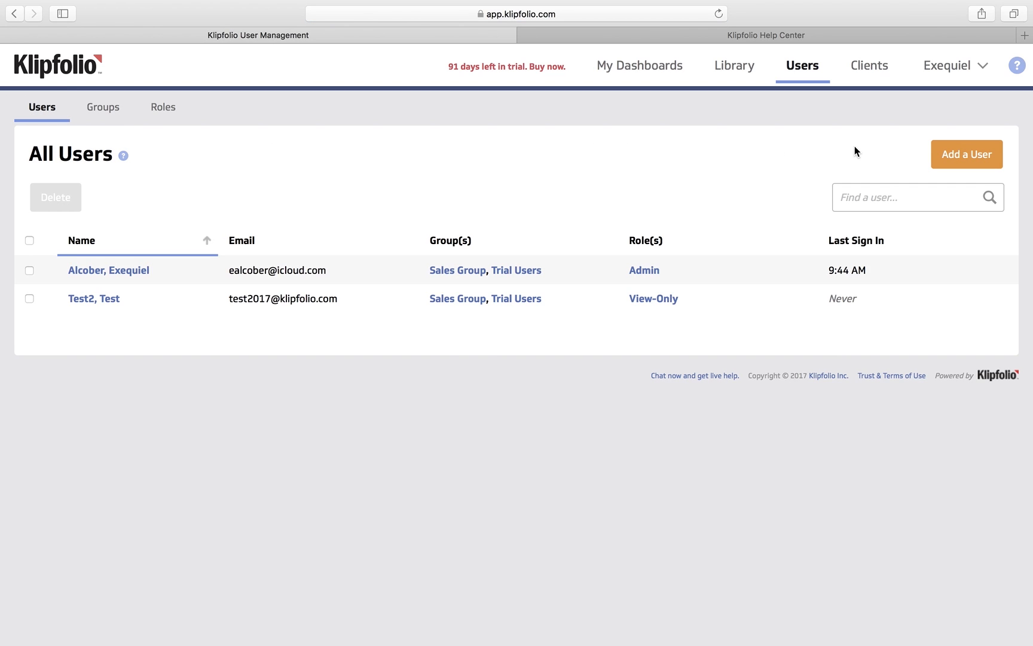
- Open the form for adding a user and examine its personal details, group membership and role options
{"action": "left_click", "coordinate": [985, 166]}
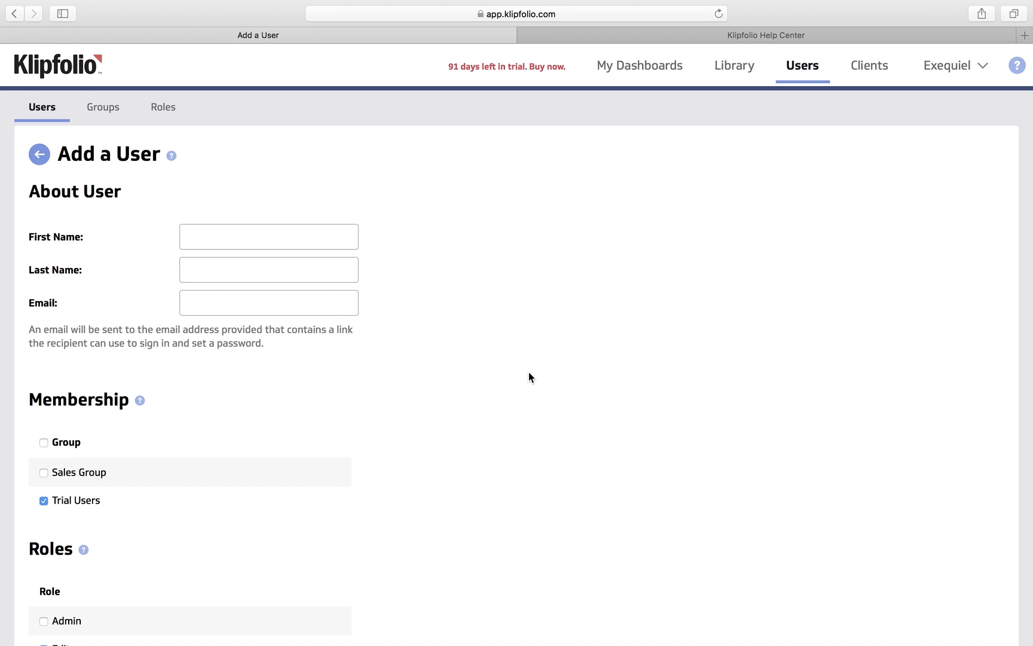
{"action": "scroll", "coordinate": [529, 372], "scroll_direction": "down", "scroll_amount": 5}
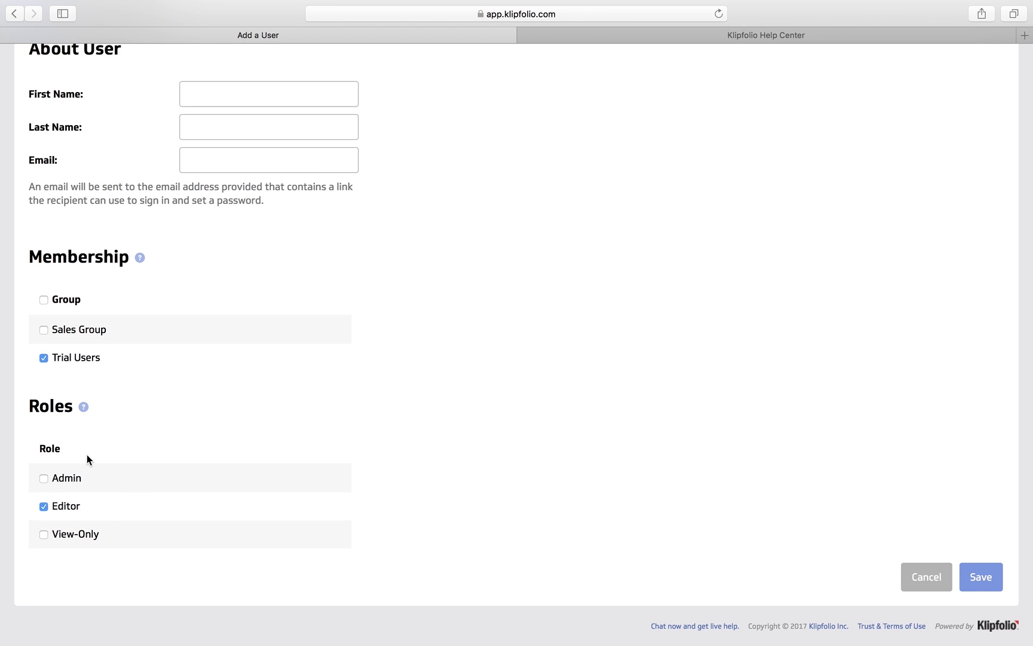
{"action": "scroll", "coordinate": [533, 279], "scroll_direction": "up", "scroll_amount": 5}
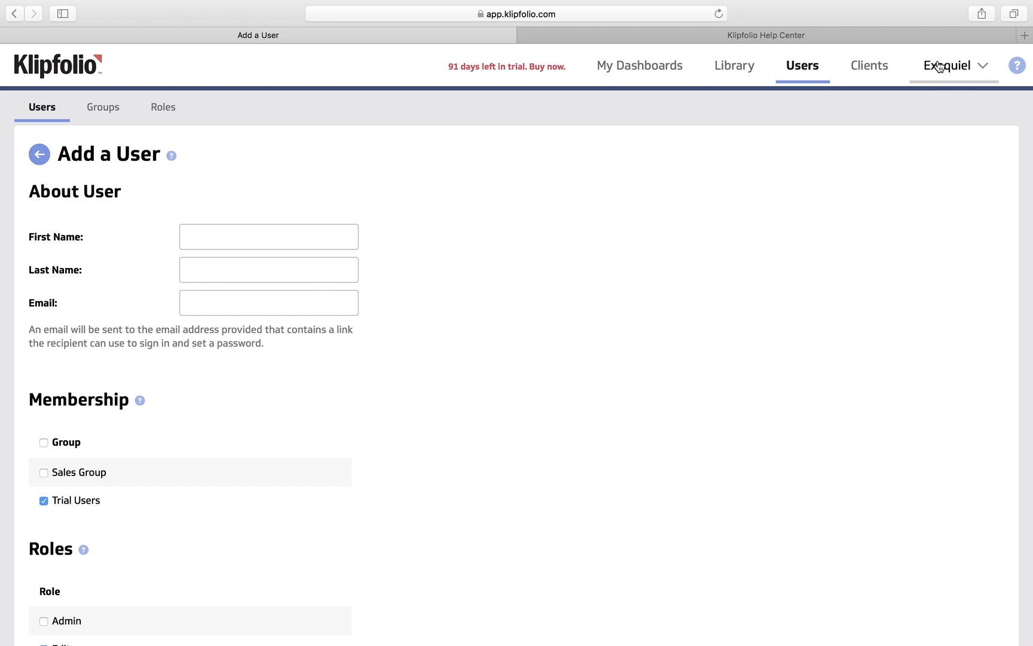
- Review the account profile, including dashboard options and membership, as well as the company information
{"action": "left_click", "coordinate": [954, 73]}
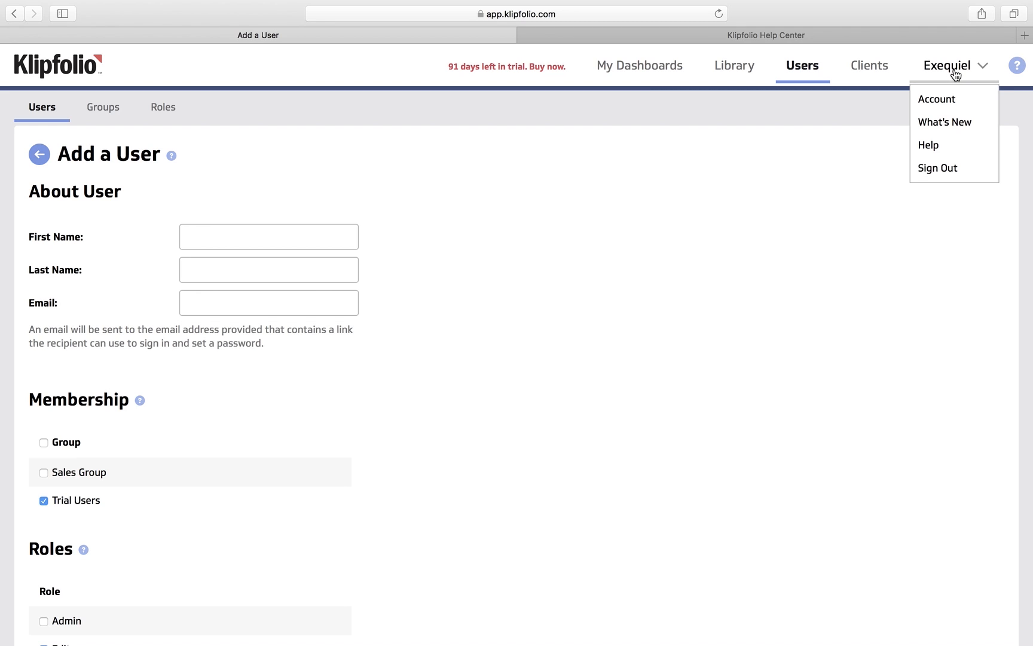
{"action": "left_click", "coordinate": [947, 107]}
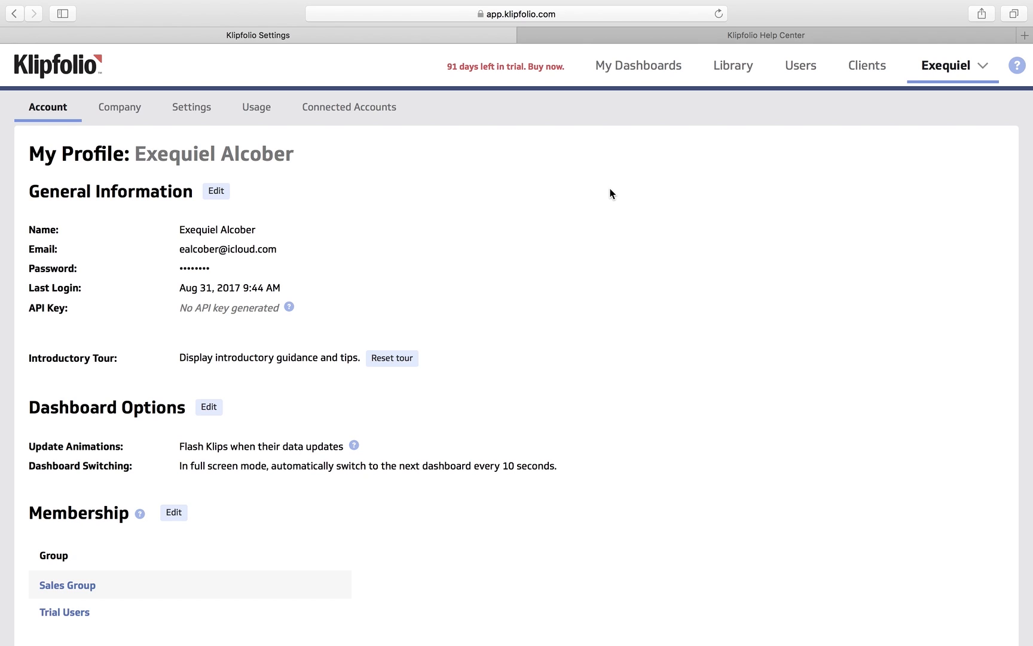
{"action": "scroll", "coordinate": [611, 193], "scroll_direction": "down", "scroll_amount": 3}
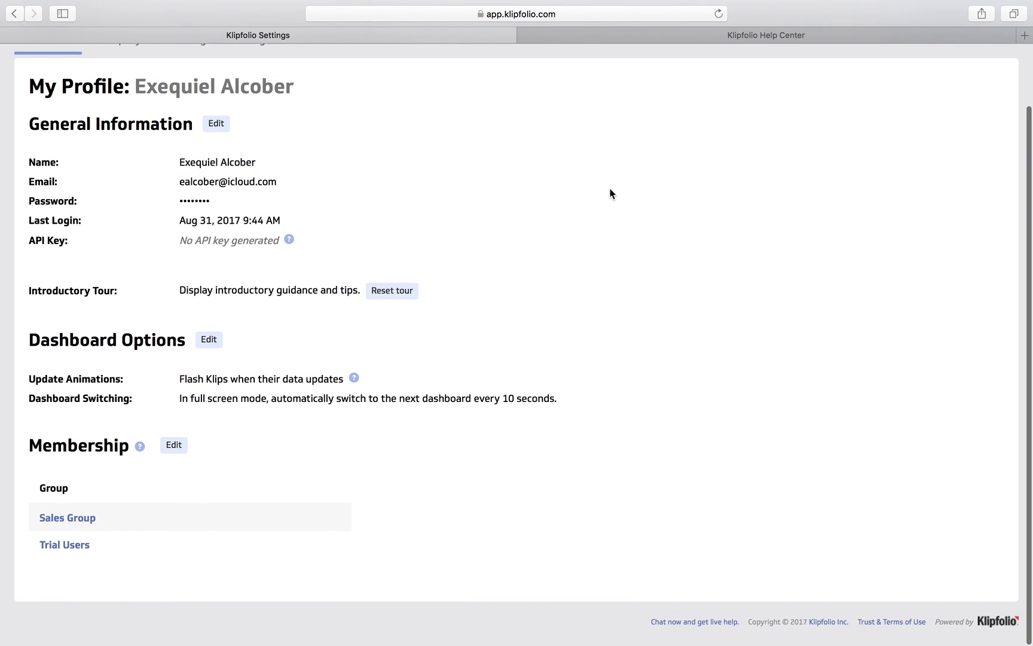
{"action": "scroll", "coordinate": [610, 193], "scroll_direction": "up", "scroll_amount": 3}
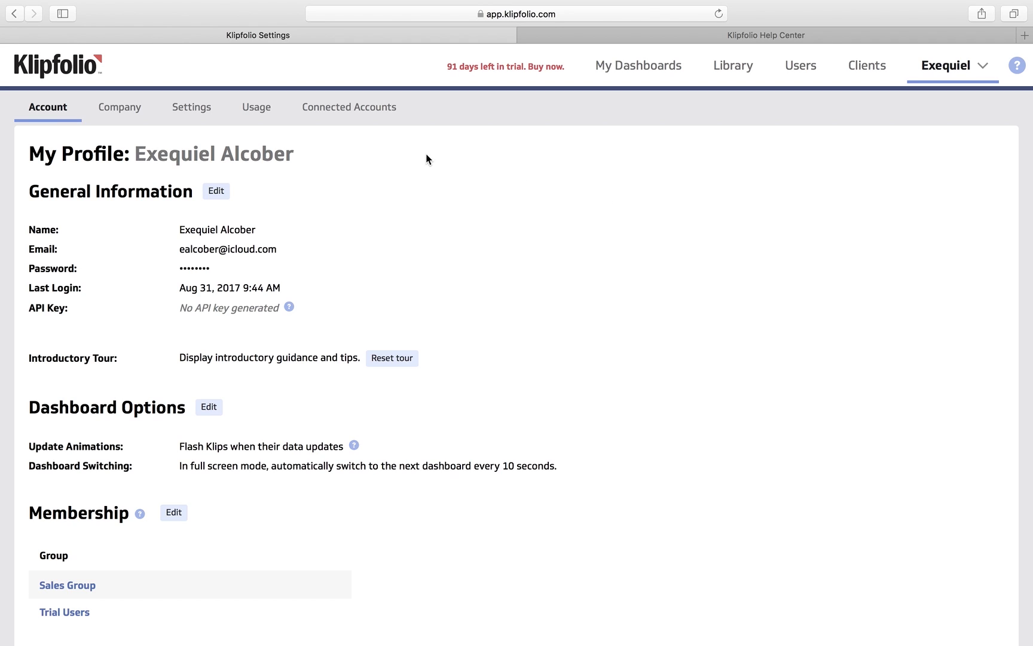
{"action": "left_click", "coordinate": [122, 112]}
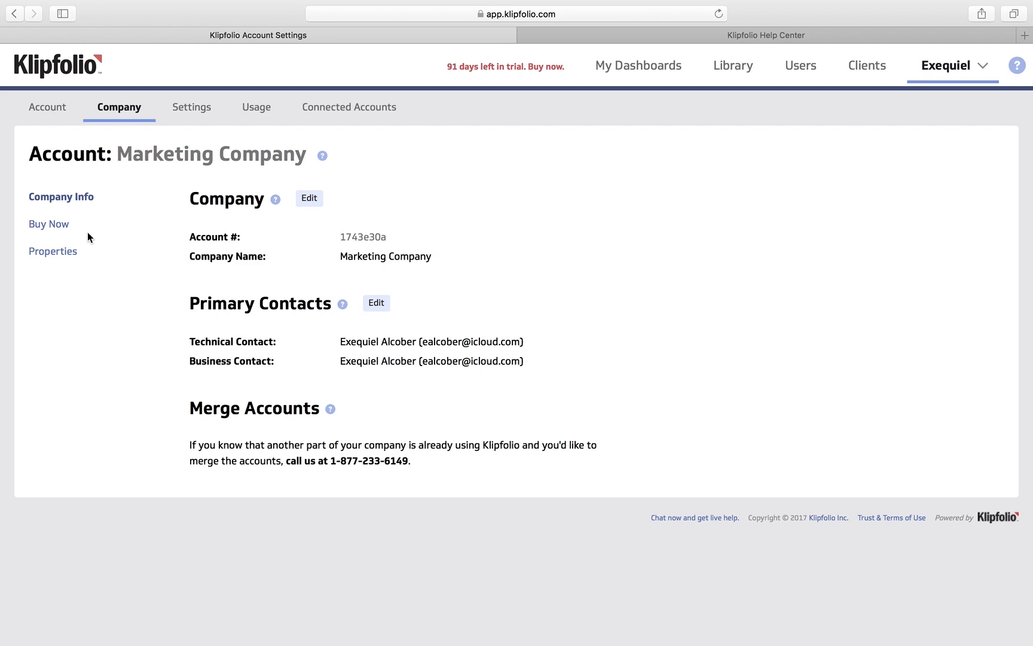
- Open the account's branding settings for editing and set the account name to Company
{"action": "left_click", "coordinate": [201, 111]}
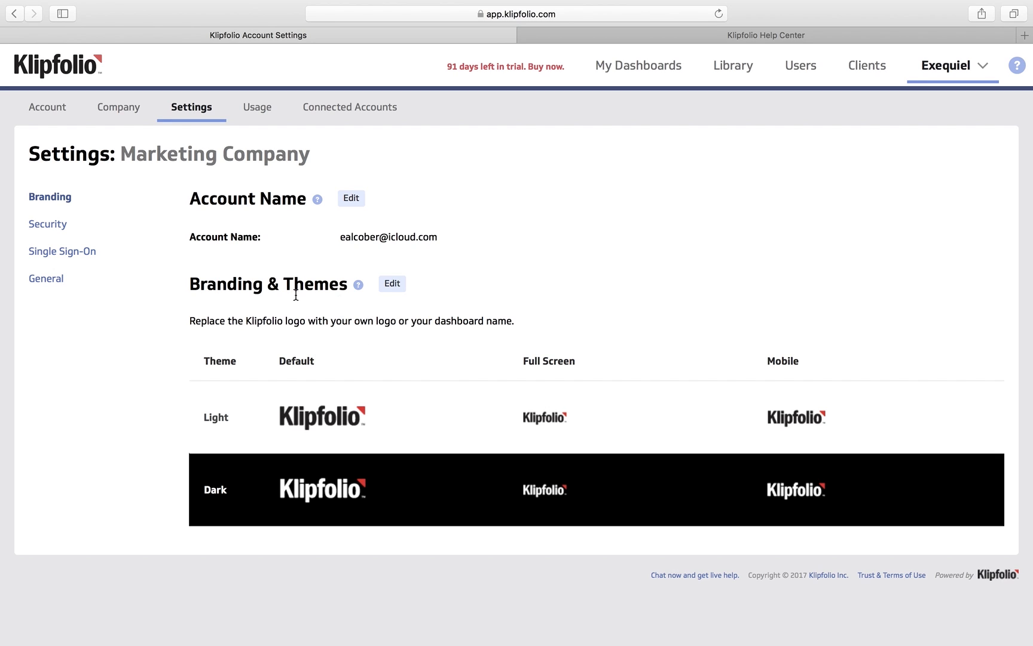
{"action": "left_click", "coordinate": [392, 284]}
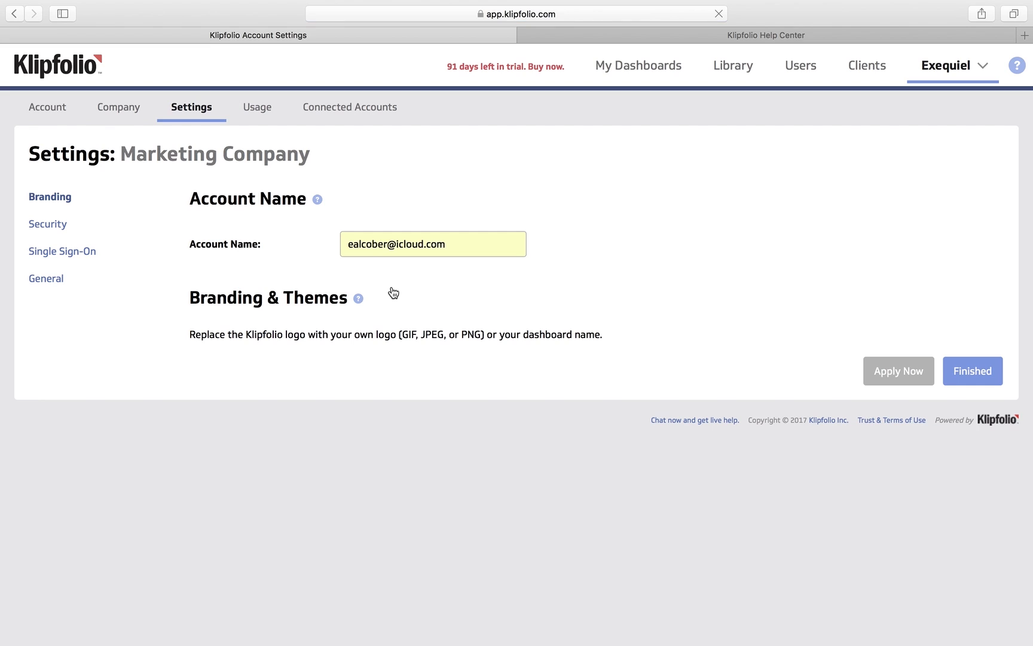
{"action": "scroll", "coordinate": [393, 291], "scroll_direction": "down", "scroll_amount": 5}
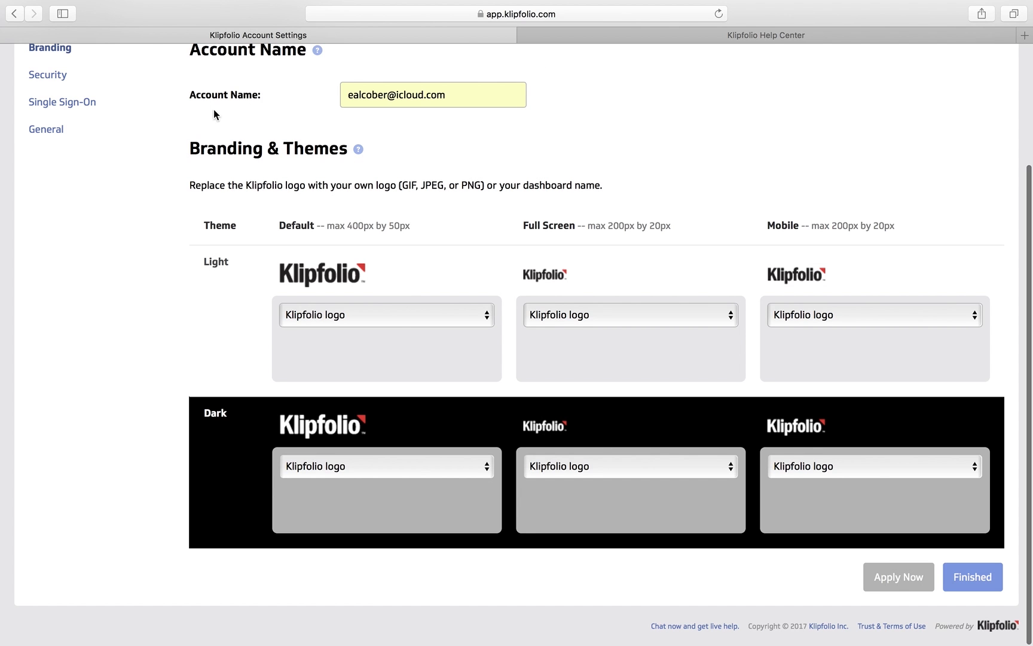
{"action": "left_click_drag", "start_coordinate": [458, 94], "coordinate": [338, 95]}
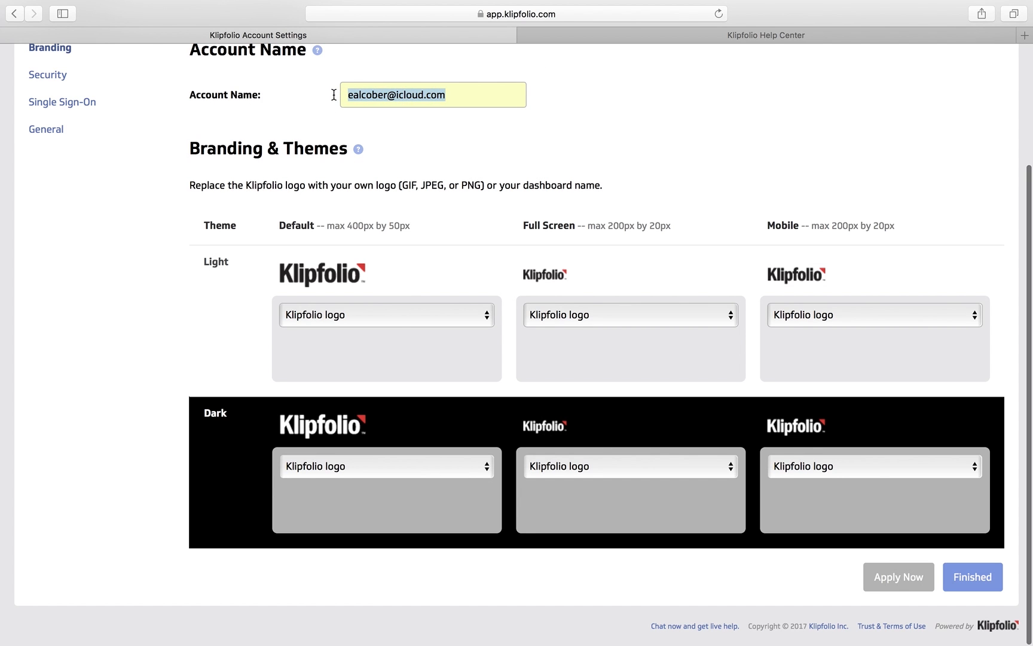
{"action": "type", "text": "Ca"}
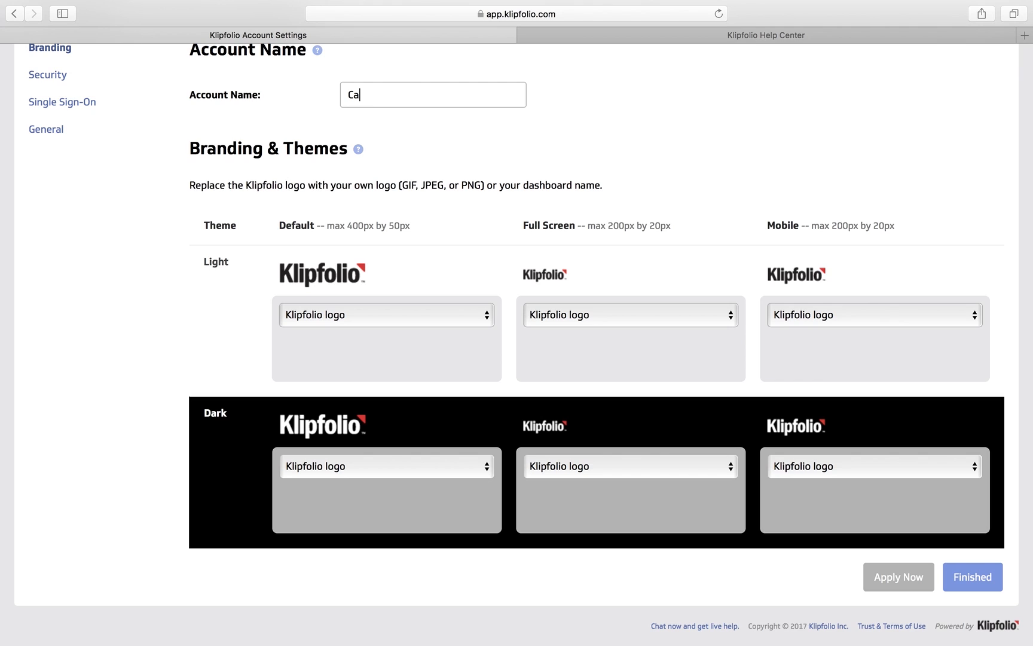
{"action": "type", "text": "mpany"}
{"action": "left_click", "coordinate": [358, 94]}
{"action": "key", "text": "BackSpace"}
{"action": "type", "text": "o"}
- Replace the Klipfolio logo with the account name for the Default view in both the Light and Dark themes
{"action": "left_click", "coordinate": [374, 315]}
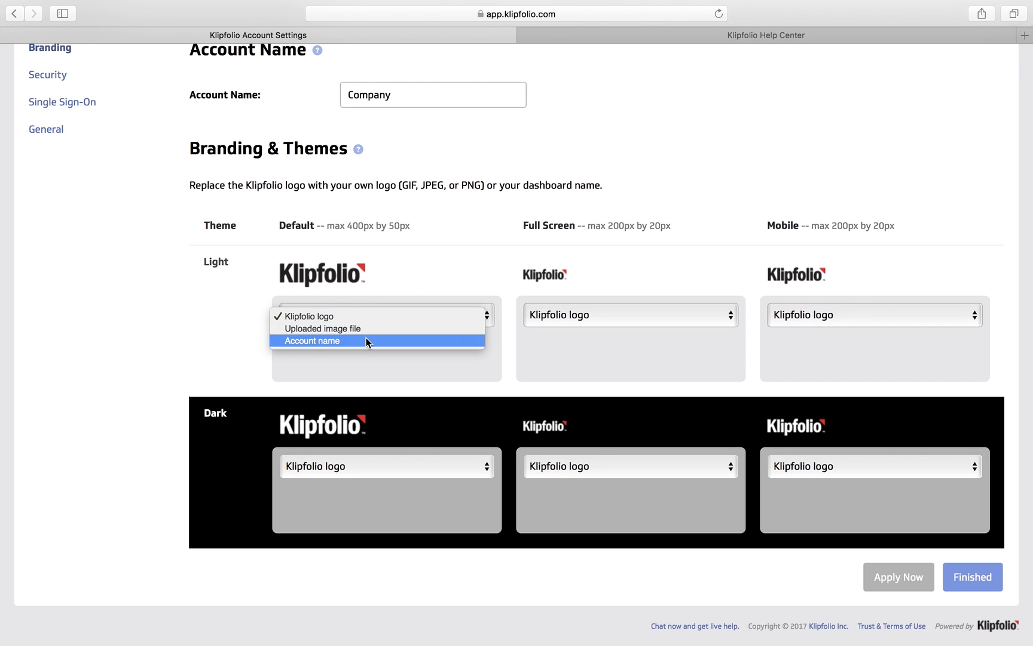
{"action": "left_click", "coordinate": [367, 337]}
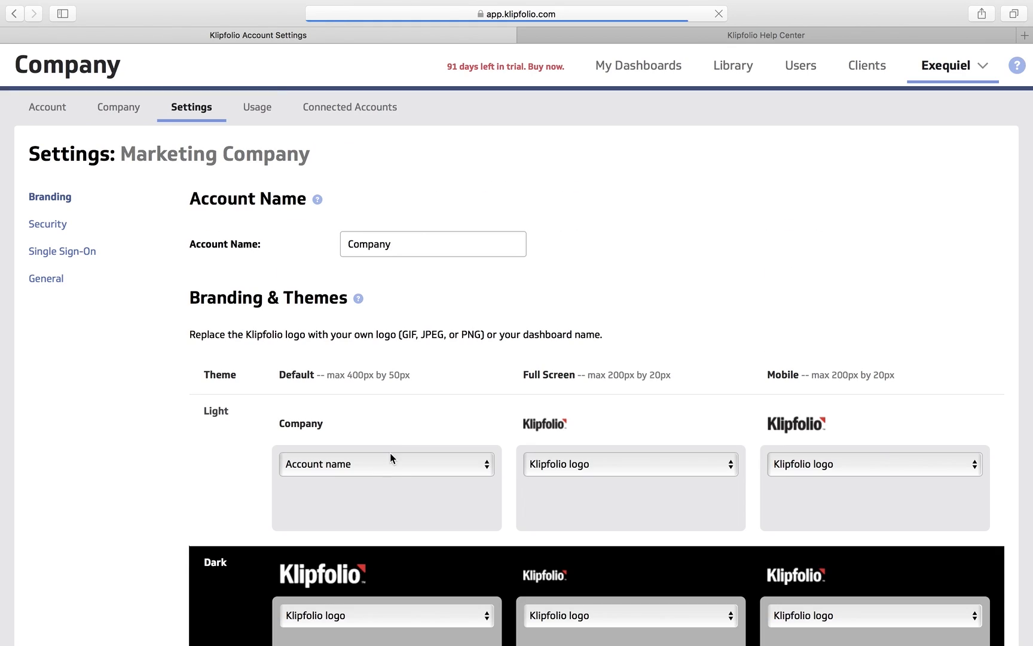
{"action": "scroll", "coordinate": [393, 483], "scroll_direction": "down", "scroll_amount": 3}
{"action": "left_click", "coordinate": [374, 519]}
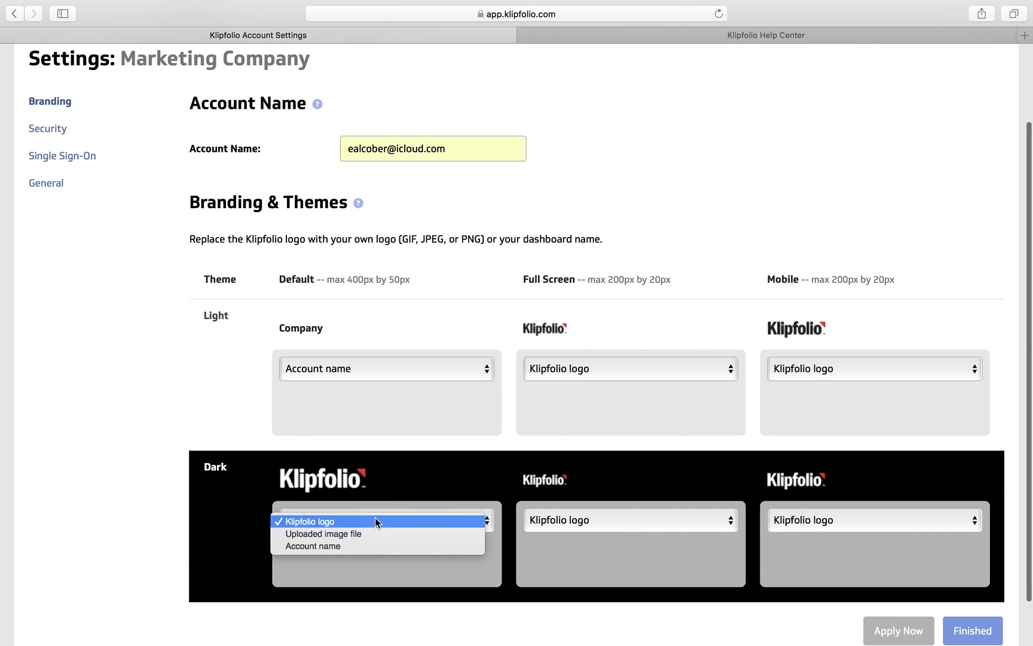
{"action": "left_click", "coordinate": [382, 547]}
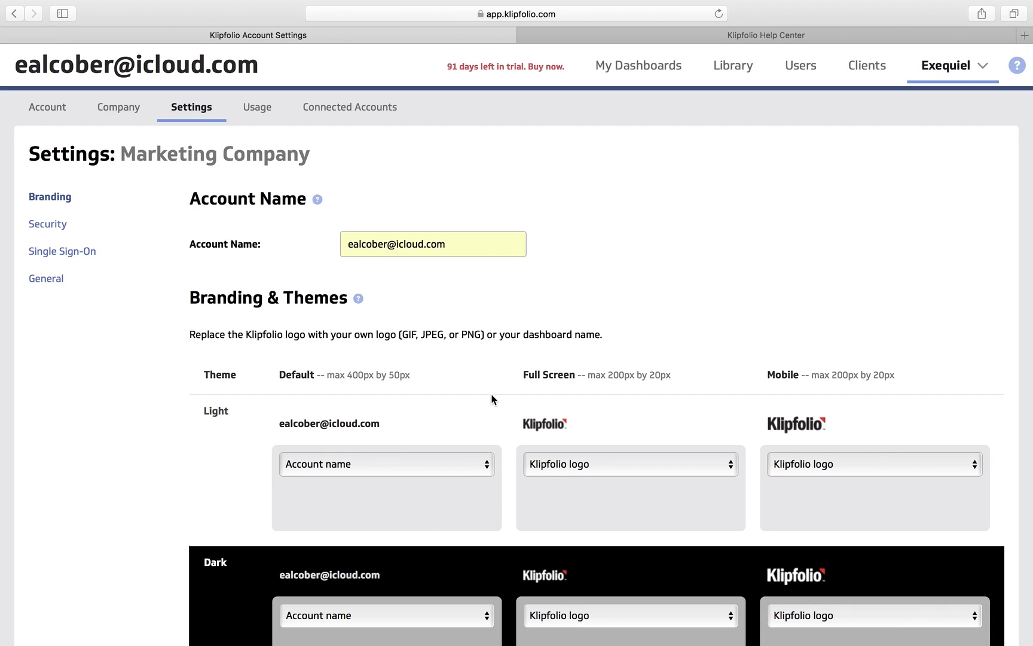
- Set the account name to Company, apply the branding settings, and return to the dashboards
{"action": "left_click_drag", "start_coordinate": [480, 245], "coordinate": [328, 243]}
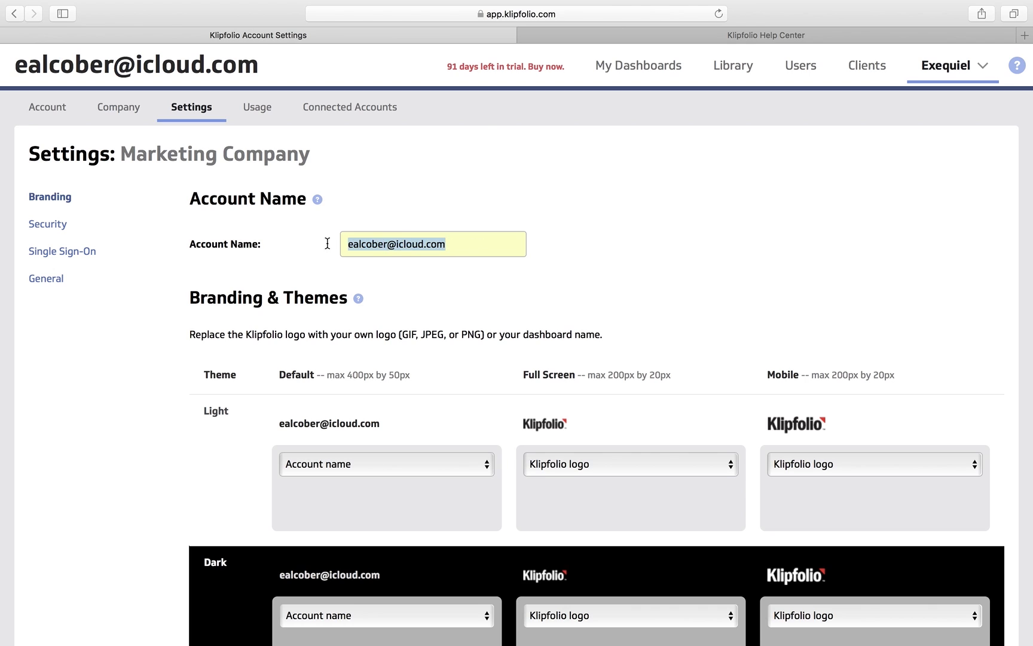
{"action": "type", "text": "Company"}
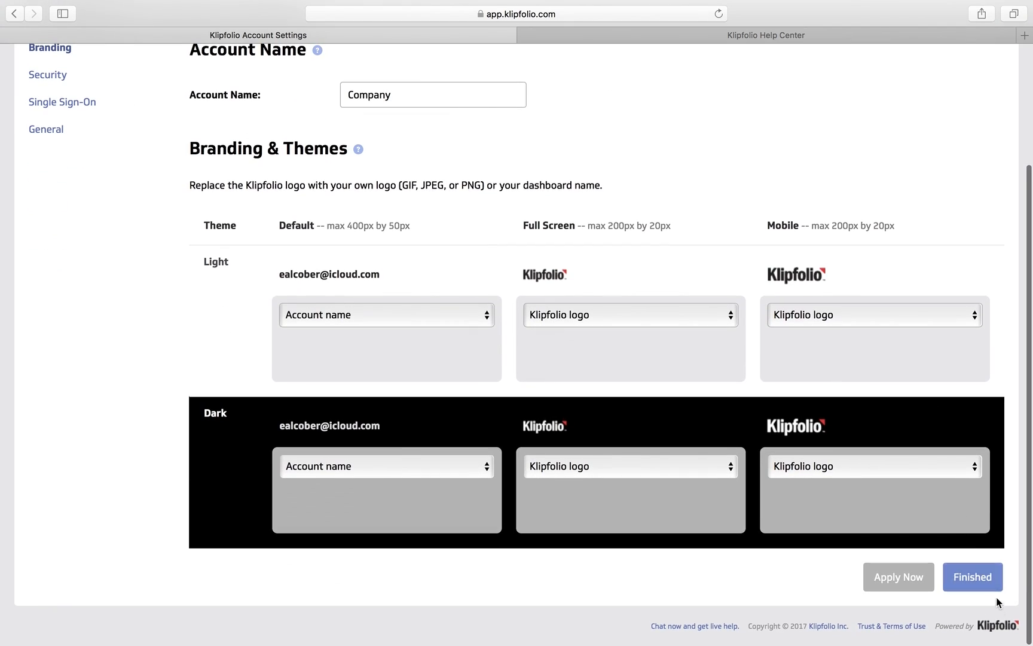
{"action": "left_click", "coordinate": [904, 577]}
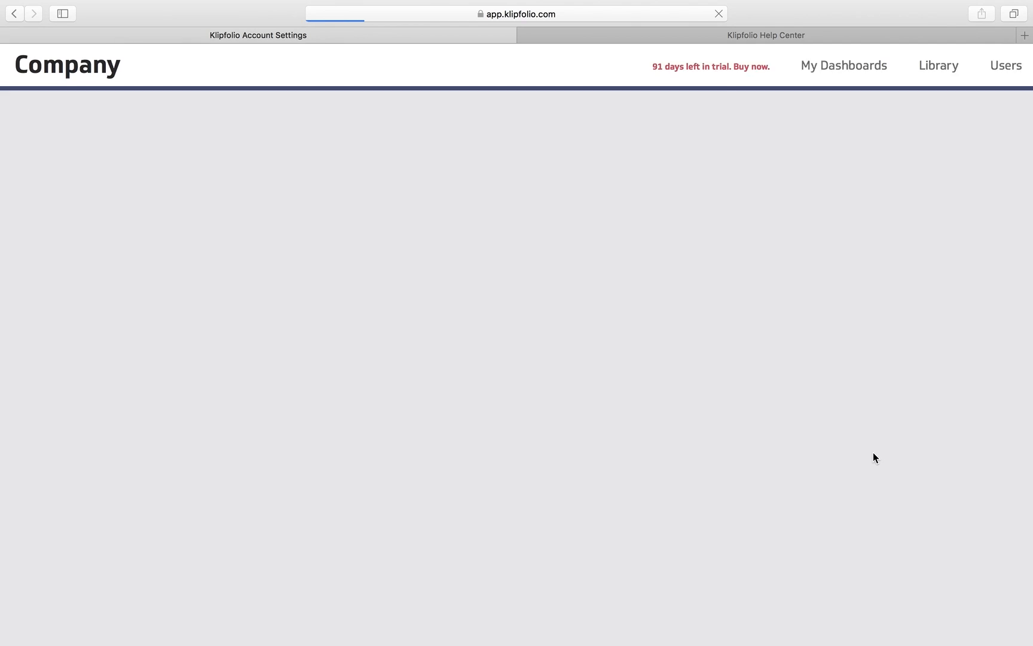
{"action": "scroll", "coordinate": [790, 335], "scroll_direction": "up", "scroll_amount": 5}
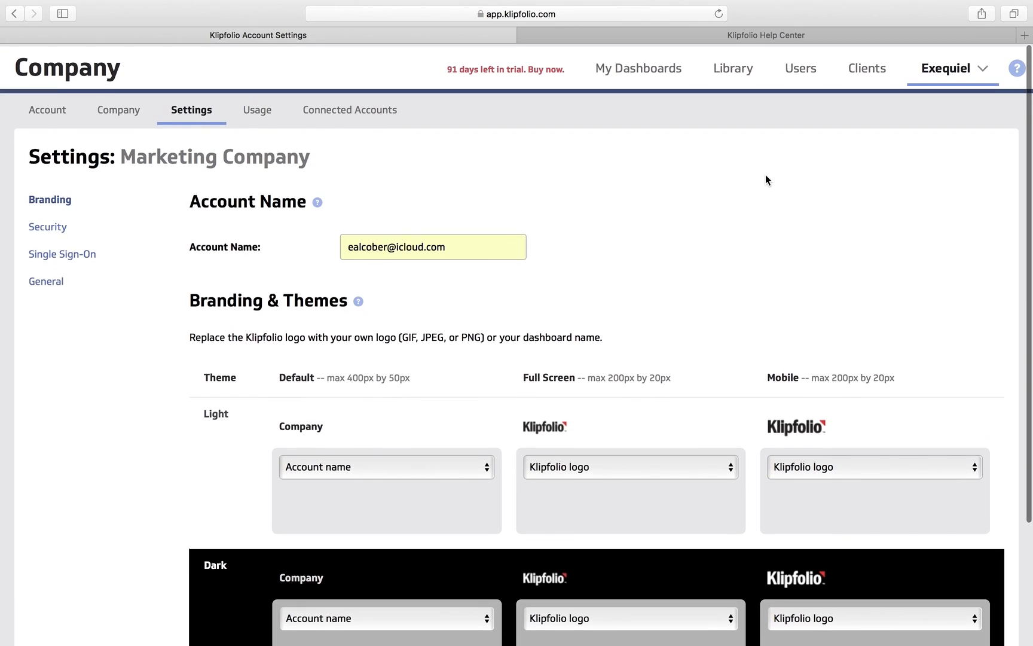
{"action": "left_click", "coordinate": [646, 73]}
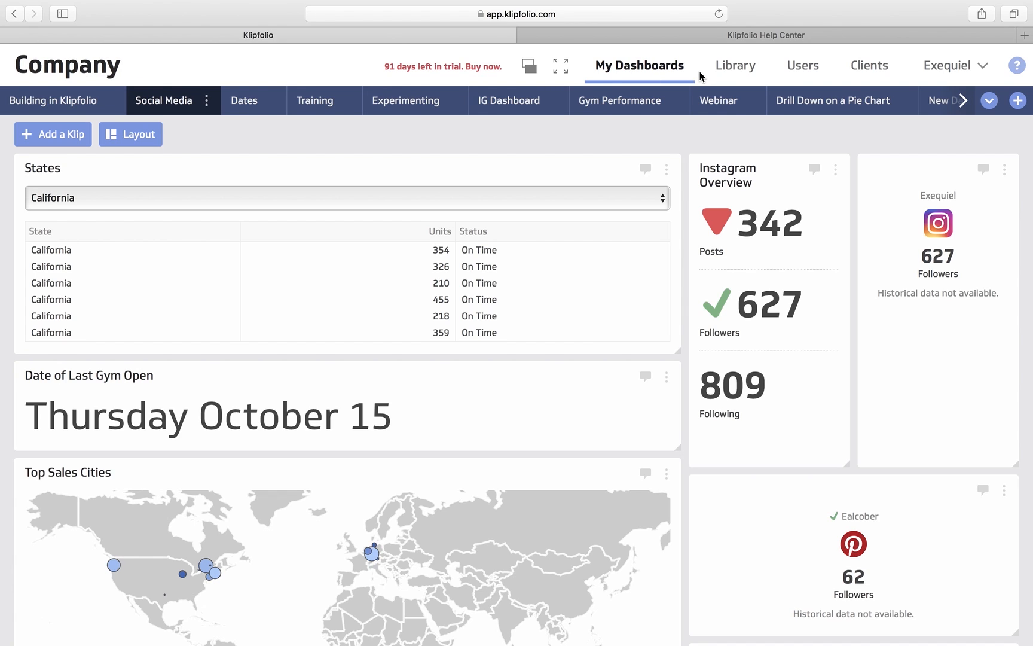
- Review the account's usage event log and refresh history, as well as its connected accounts
{"action": "left_click", "coordinate": [948, 66]}
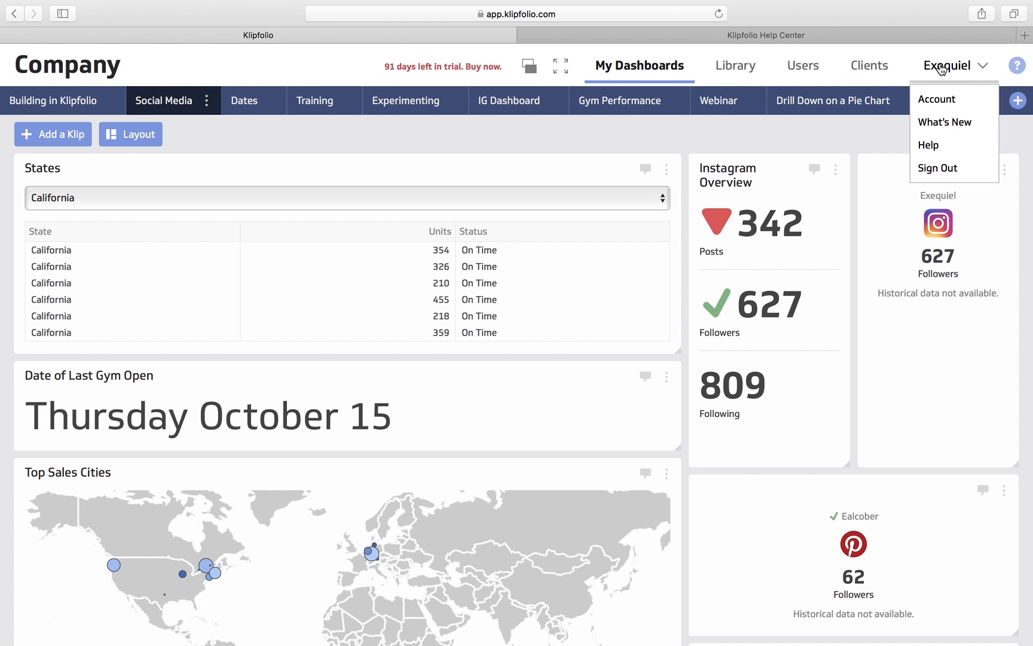
{"action": "left_click", "coordinate": [940, 97]}
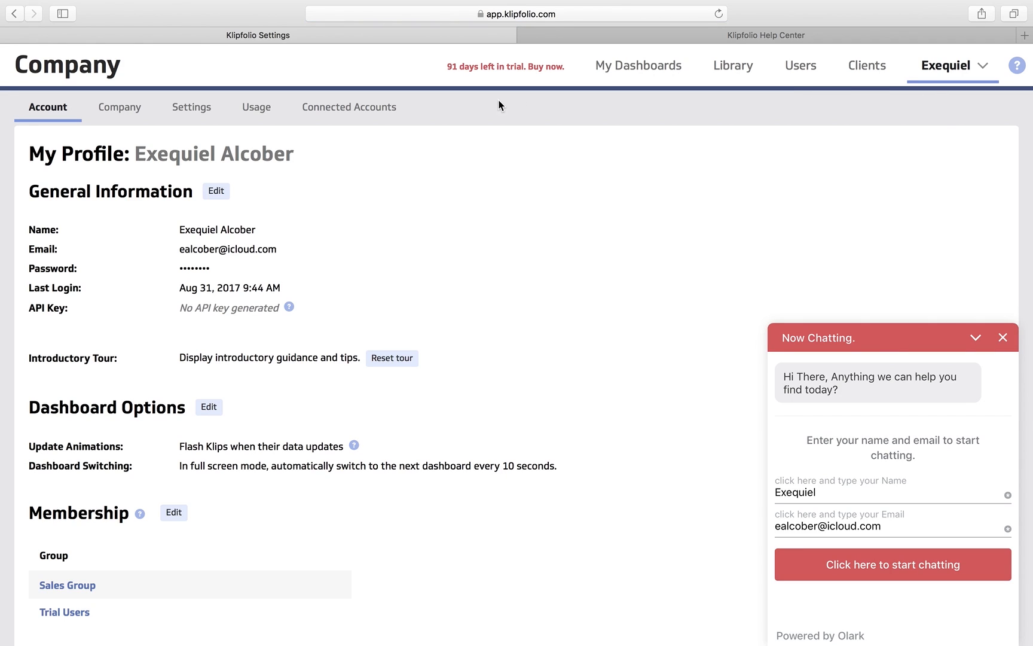
{"action": "left_click", "coordinate": [258, 117]}
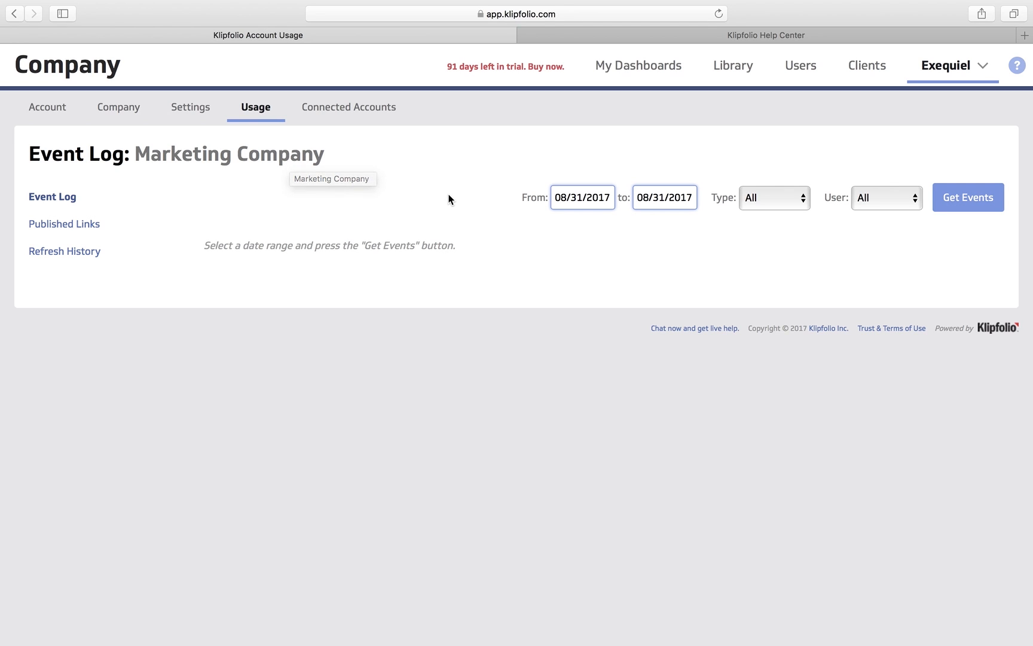
{"action": "left_click", "coordinate": [82, 251]}
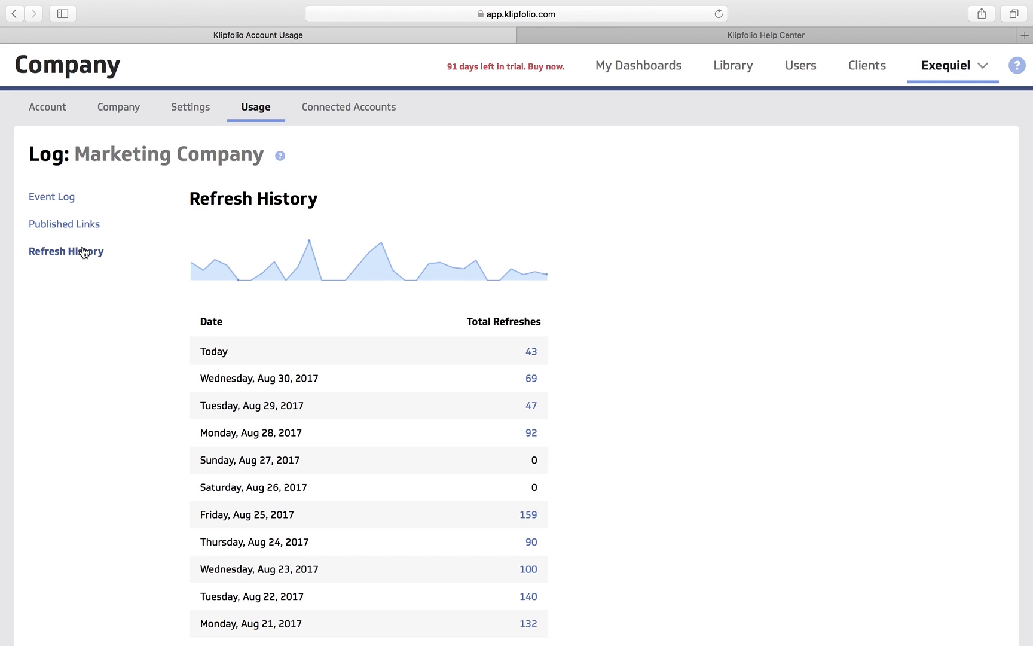
{"action": "left_click", "coordinate": [345, 109]}
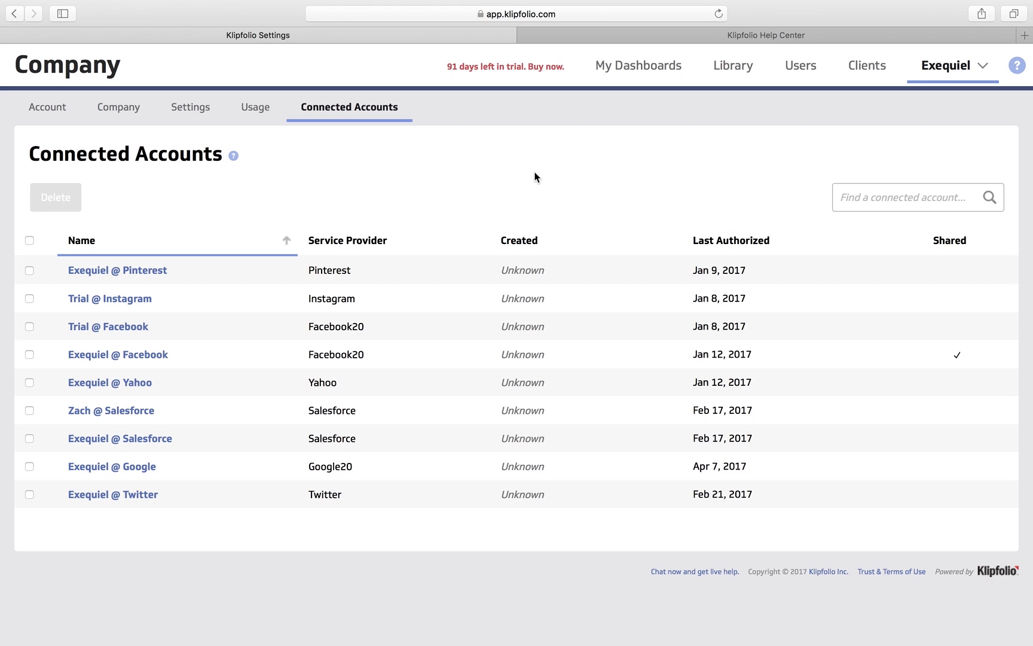
- Open the full gallery of pre-built dashboards from the dashboards page
{"action": "left_click", "coordinate": [622, 68]}
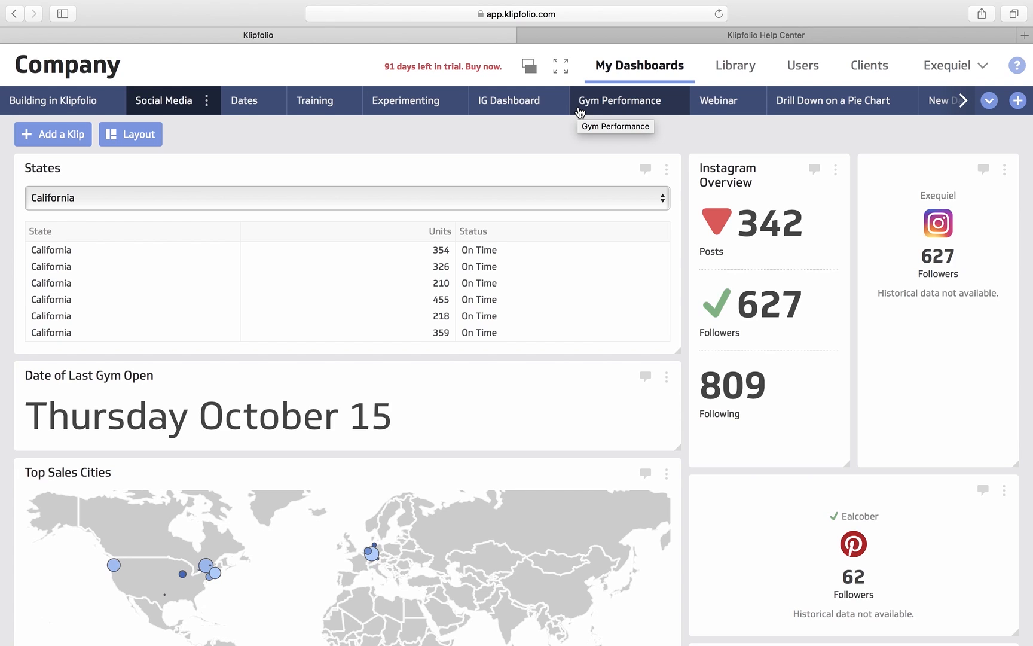
{"action": "left_click", "coordinate": [1018, 102]}
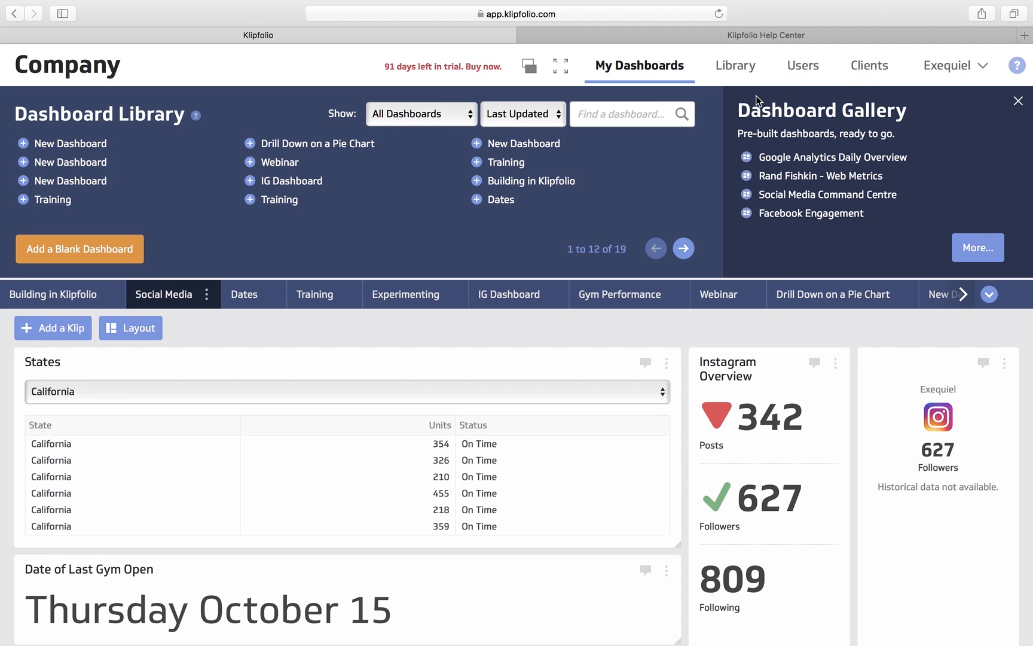
{"action": "left_click", "coordinate": [977, 249]}
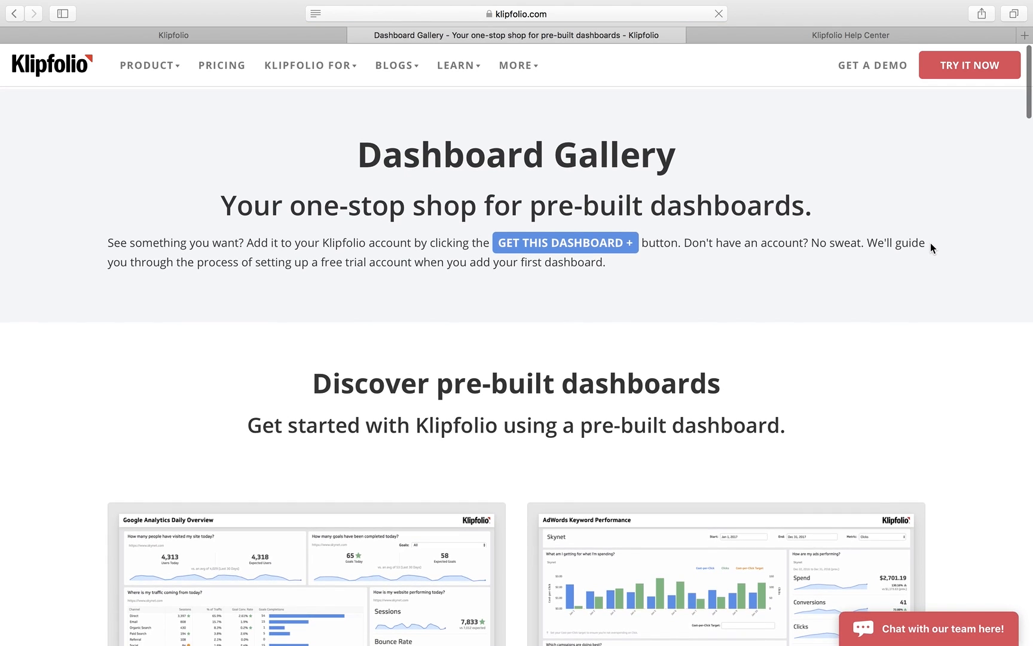
- Add the pre-built Social Media Command Centre dashboard from the gallery to the account
{"action": "scroll", "coordinate": [932, 247], "scroll_direction": "down", "scroll_amount": 2}
{"action": "scroll", "coordinate": [931, 244], "scroll_direction": "down", "scroll_amount": 10}
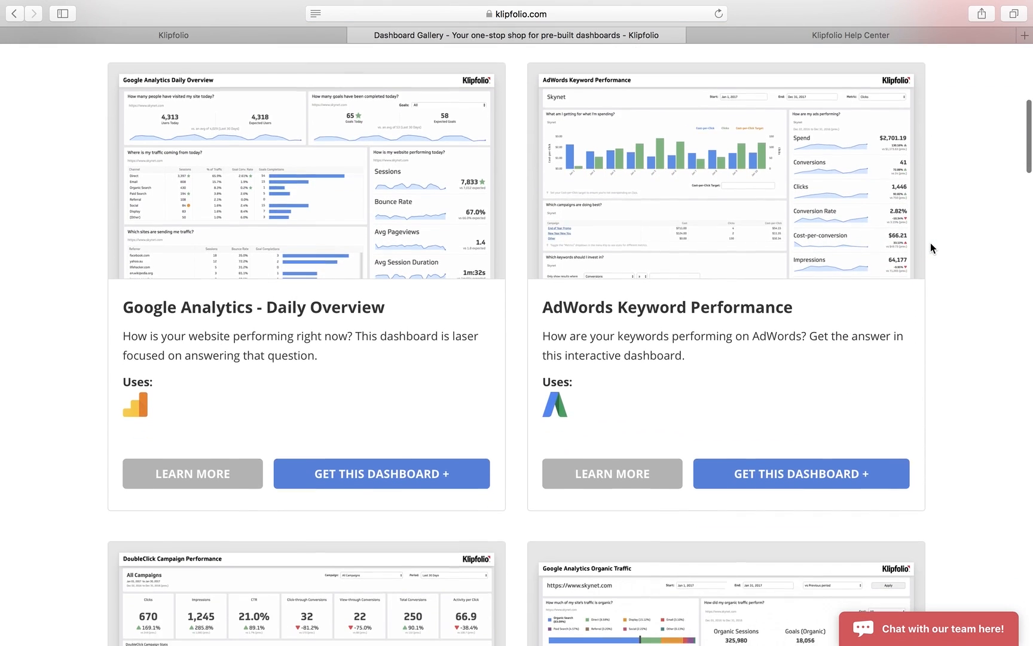
{"action": "scroll", "coordinate": [931, 242], "scroll_direction": "down", "scroll_amount": 2}
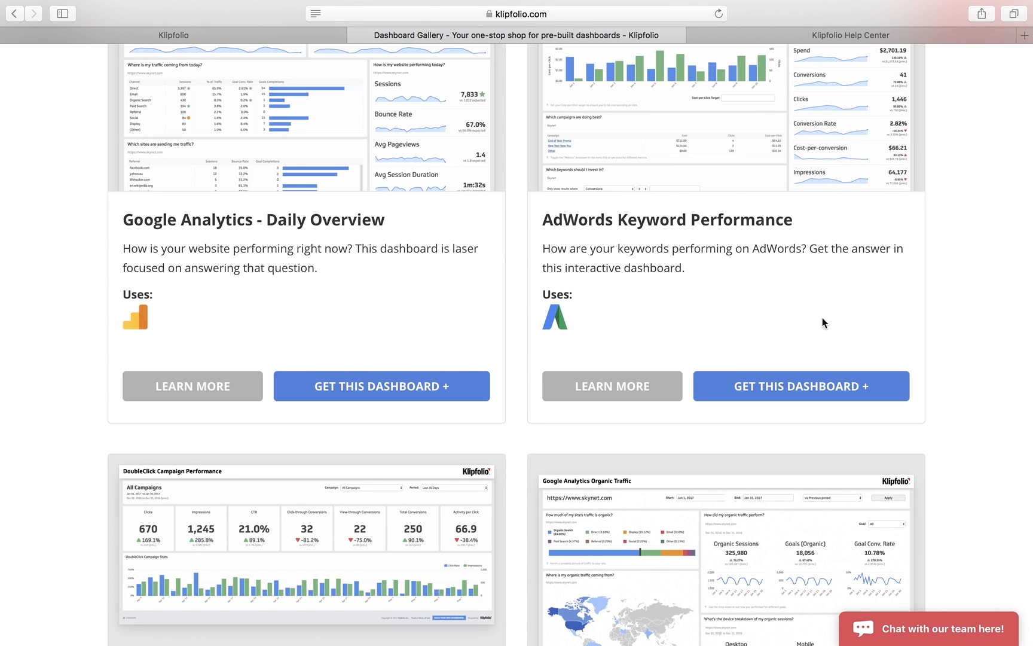
{"action": "scroll", "coordinate": [823, 323], "scroll_direction": "down", "scroll_amount": 4}
{"action": "scroll", "coordinate": [824, 323], "scroll_direction": "down", "scroll_amount": 10}
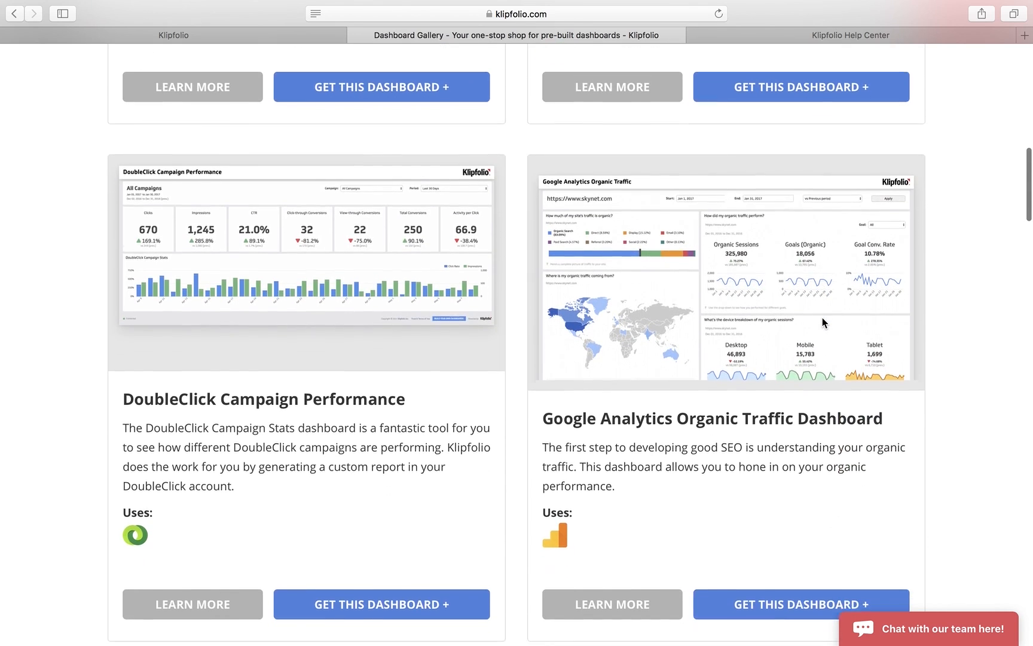
{"action": "scroll", "coordinate": [824, 323], "scroll_direction": "down", "scroll_amount": 1}
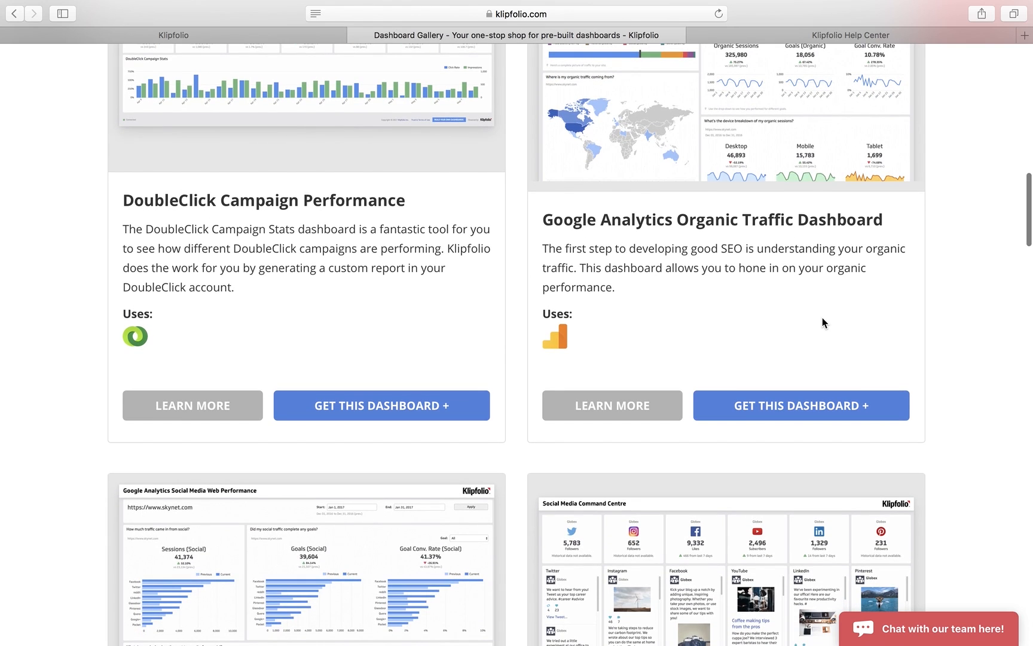
{"action": "scroll", "coordinate": [823, 323], "scroll_direction": "down", "scroll_amount": 8}
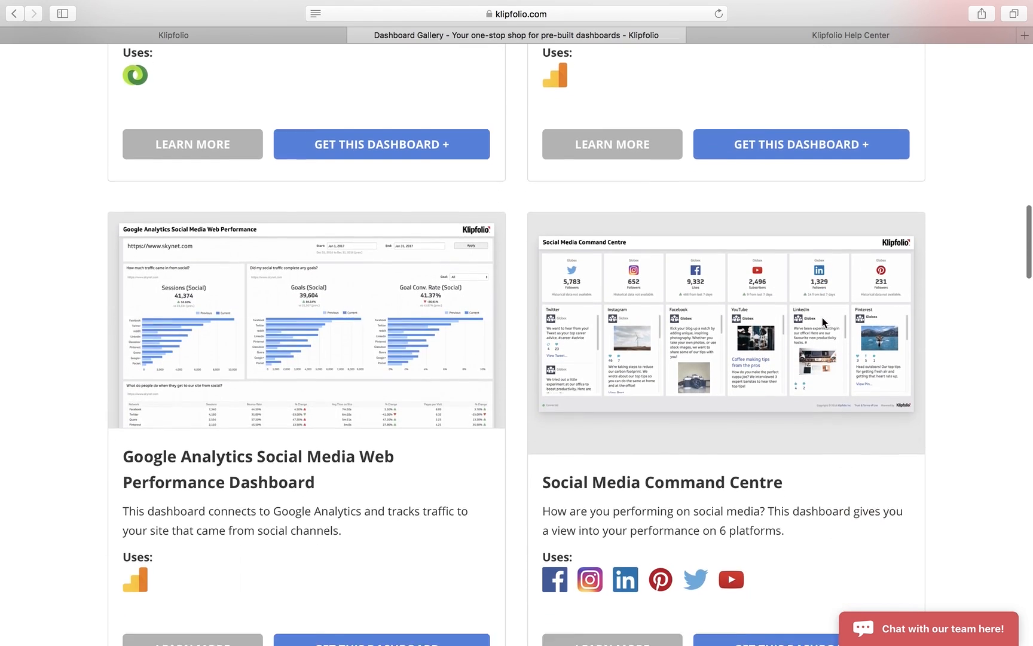
{"action": "scroll", "coordinate": [823, 322], "scroll_direction": "down", "scroll_amount": 3}
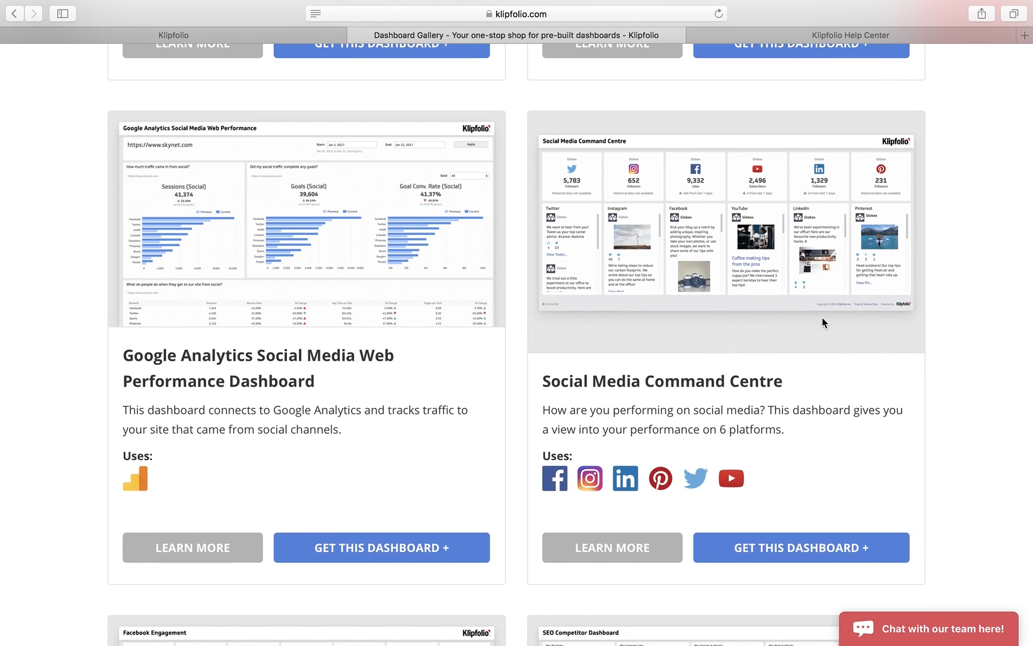
{"action": "scroll", "coordinate": [823, 323], "scroll_direction": "down", "scroll_amount": 1}
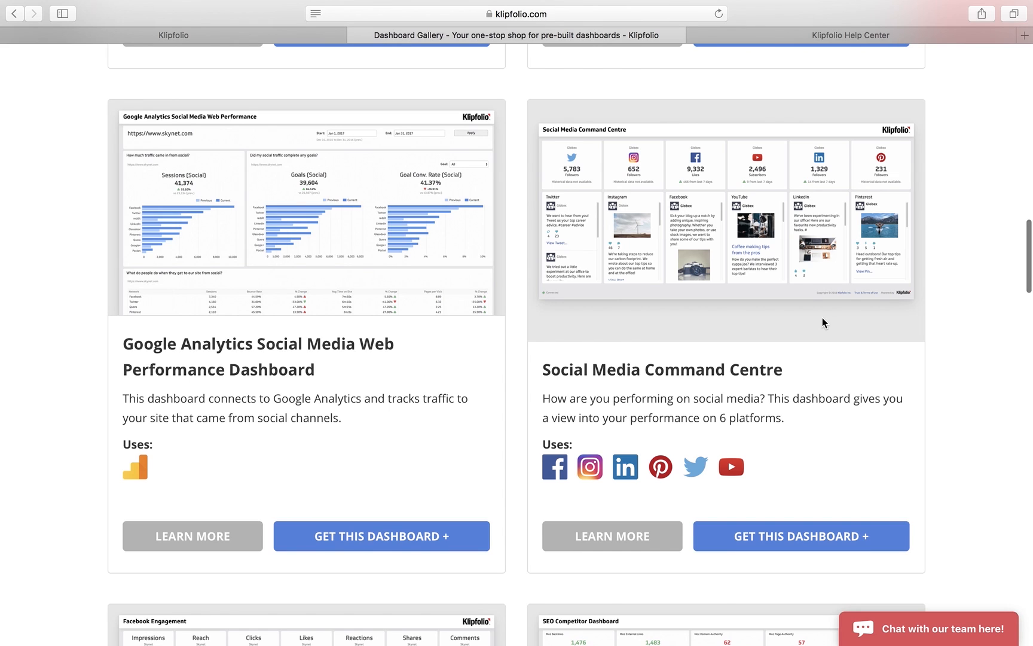
{"action": "scroll", "coordinate": [823, 322], "scroll_direction": "down", "scroll_amount": 10}
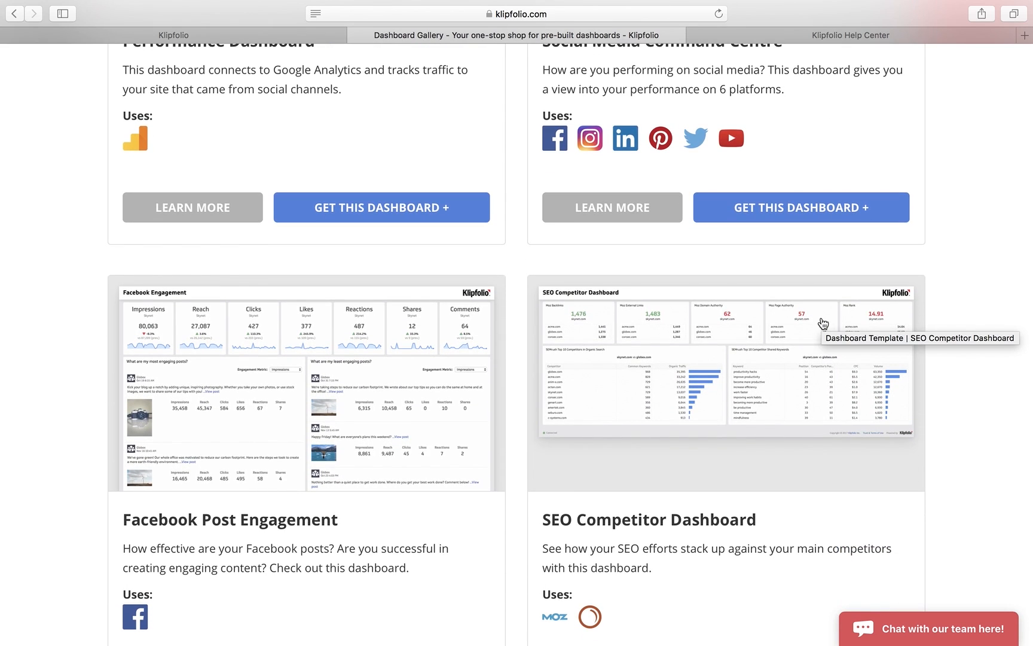
{"action": "scroll", "coordinate": [823, 323], "scroll_direction": "up", "scroll_amount": 6}
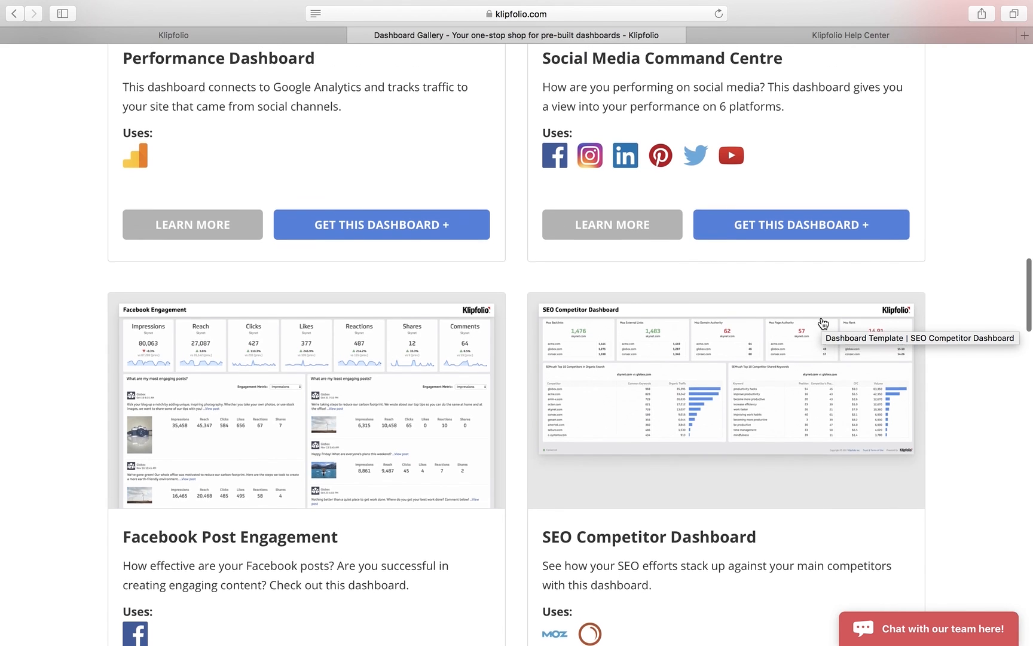
{"action": "scroll", "coordinate": [823, 323], "scroll_direction": "up", "scroll_amount": 4}
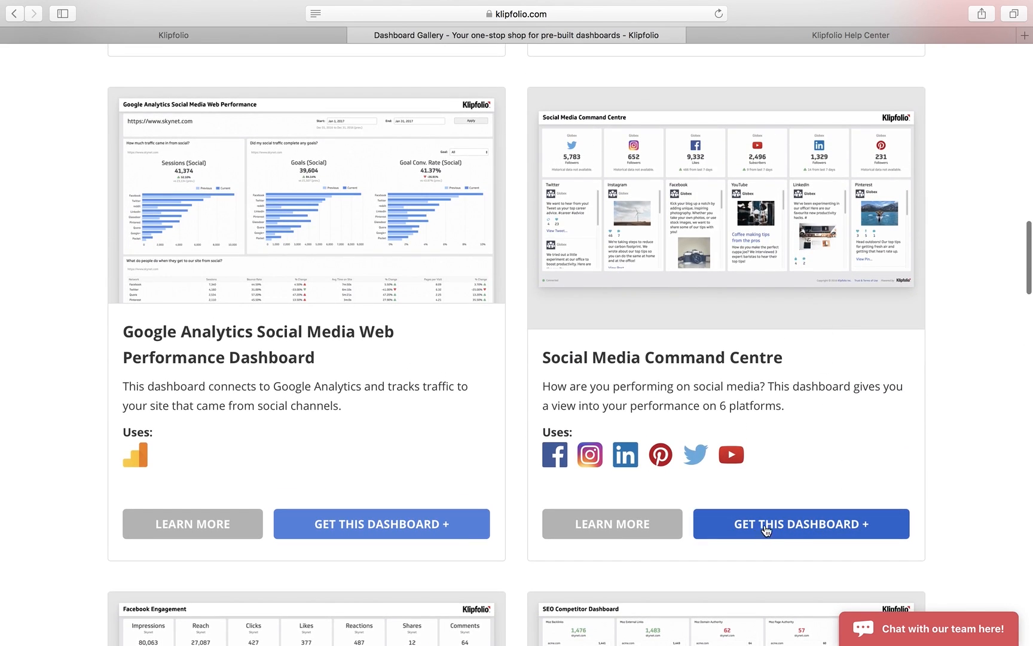
{"action": "left_click", "coordinate": [800, 529]}
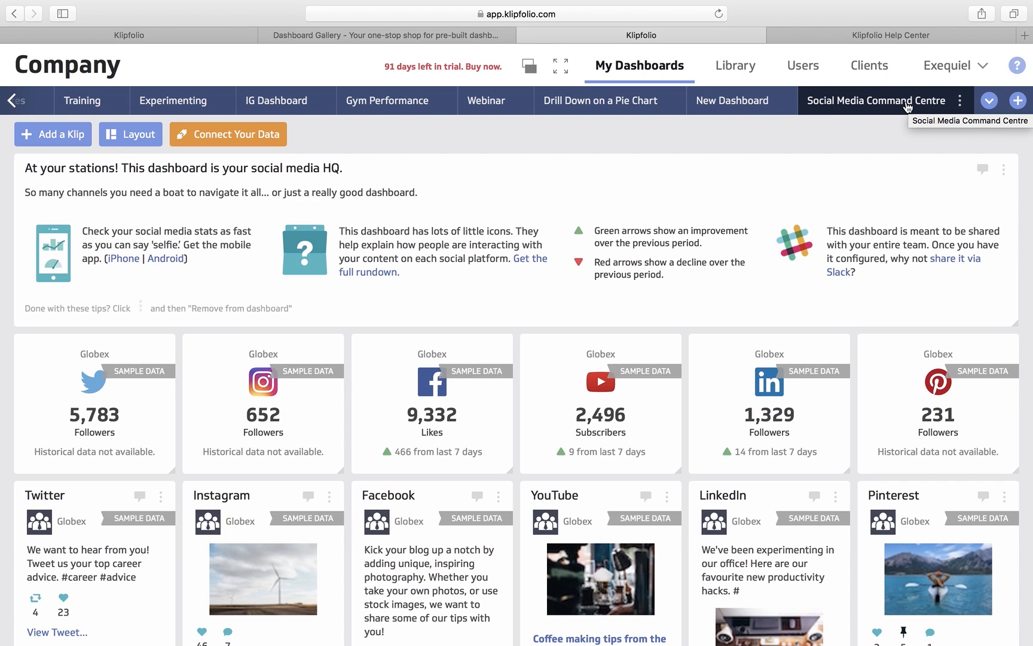
- Start connecting data to the Social Media Command Centre dashboard and skip the Twitter Followers Klip at its handle configuration
{"action": "left_click", "coordinate": [230, 139]}
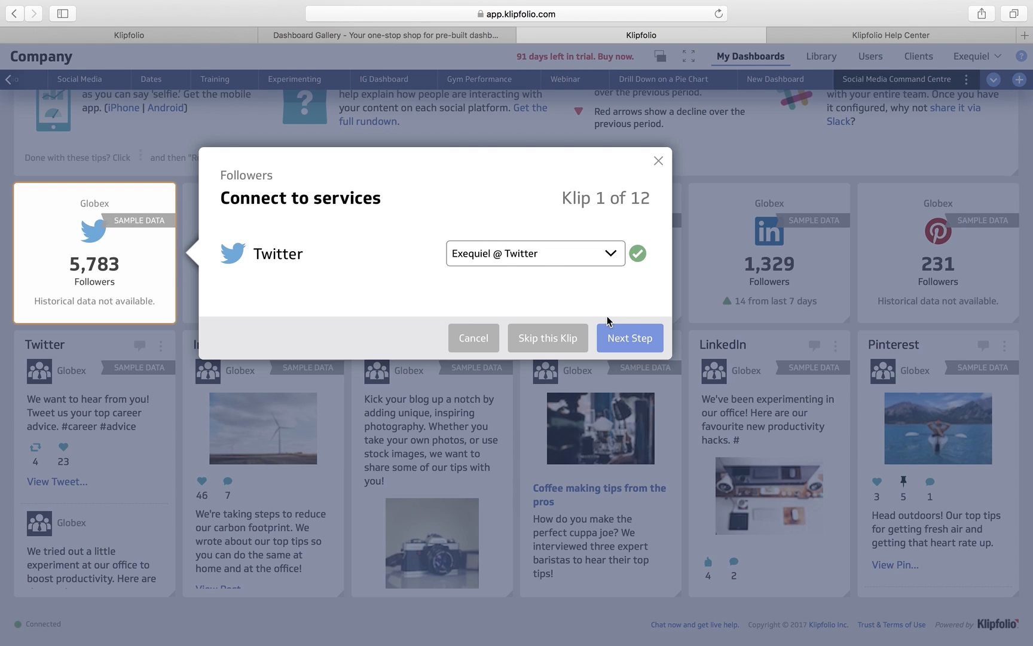
{"action": "left_click", "coordinate": [644, 339]}
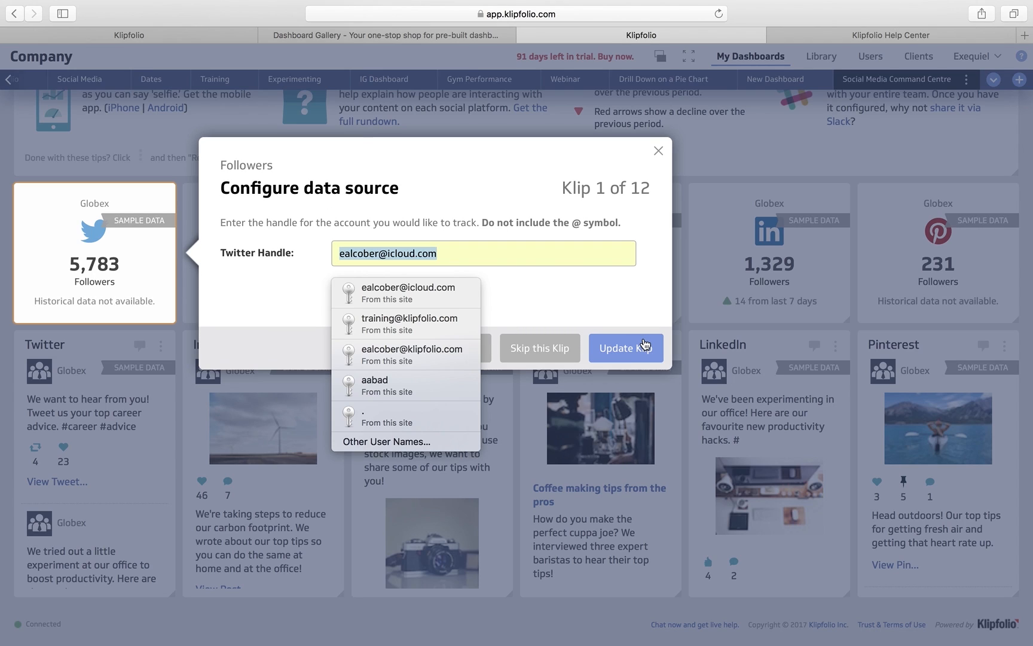
{"action": "left_click", "coordinate": [617, 311]}
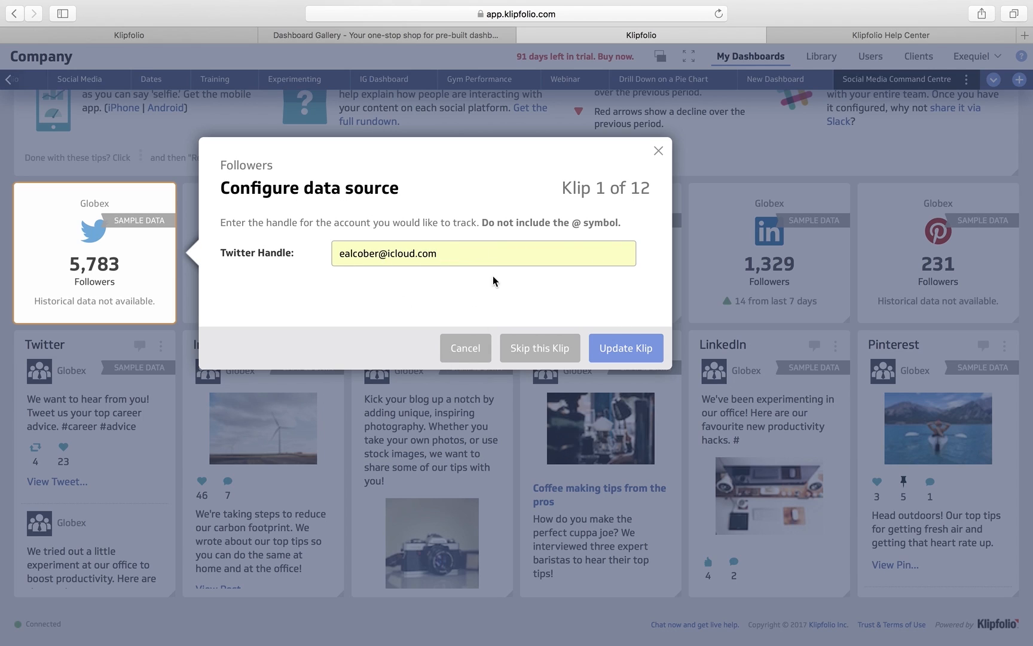
{"action": "left_click", "coordinate": [547, 355]}
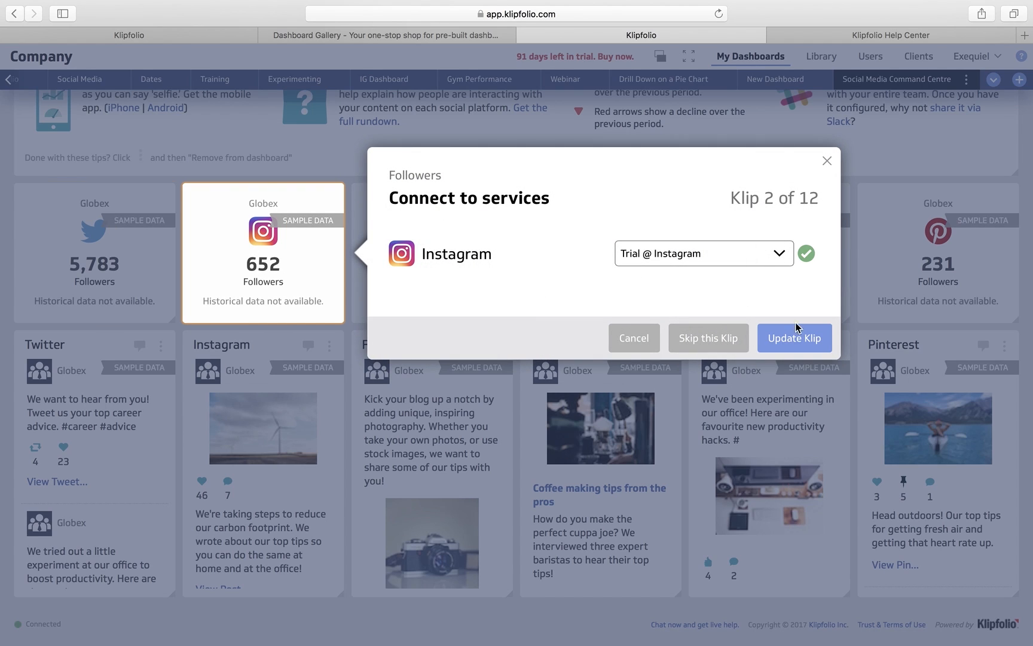
- Update the Instagram Followers Klip with the Trial @ Instagram account and close the data connection setup
{"action": "left_click", "coordinate": [790, 337]}
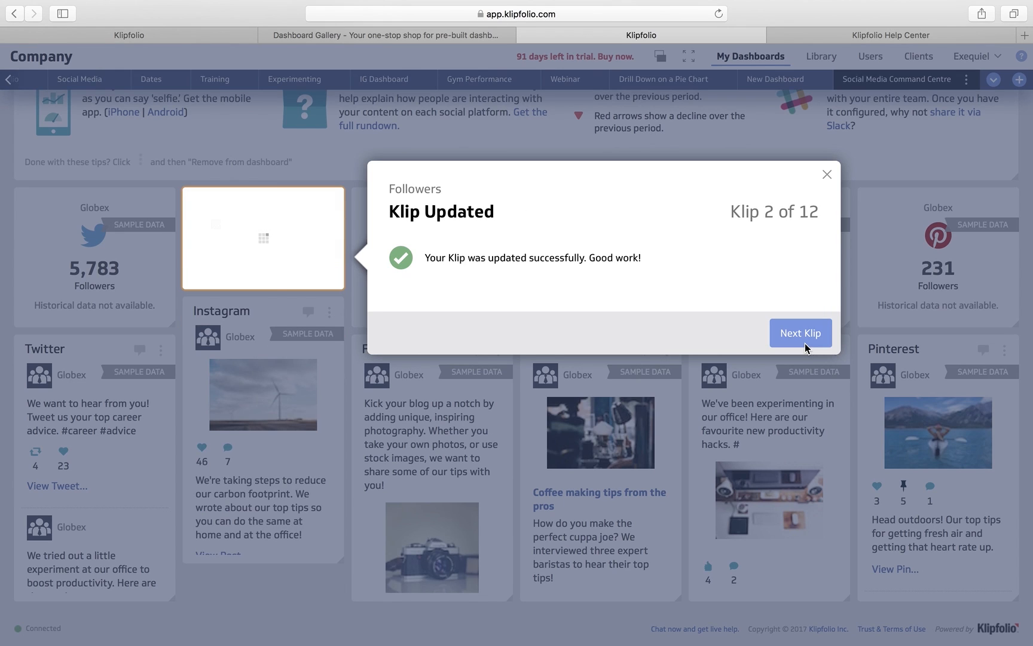
{"action": "left_click", "coordinate": [828, 175]}
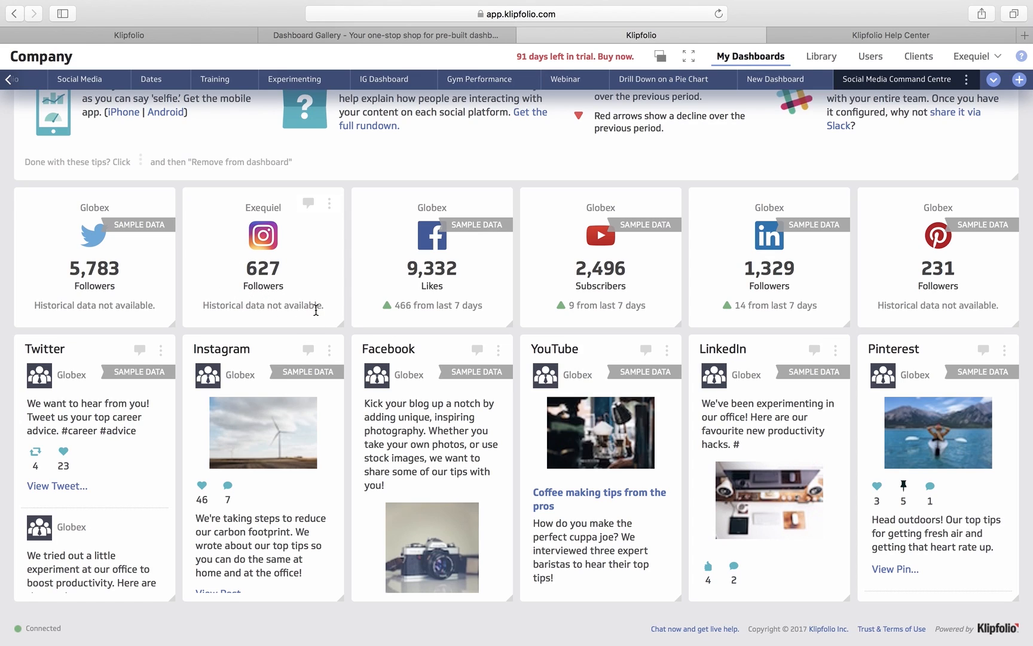
{"action": "scroll", "coordinate": [293, 180], "scroll_direction": "up", "scroll_amount": 1}
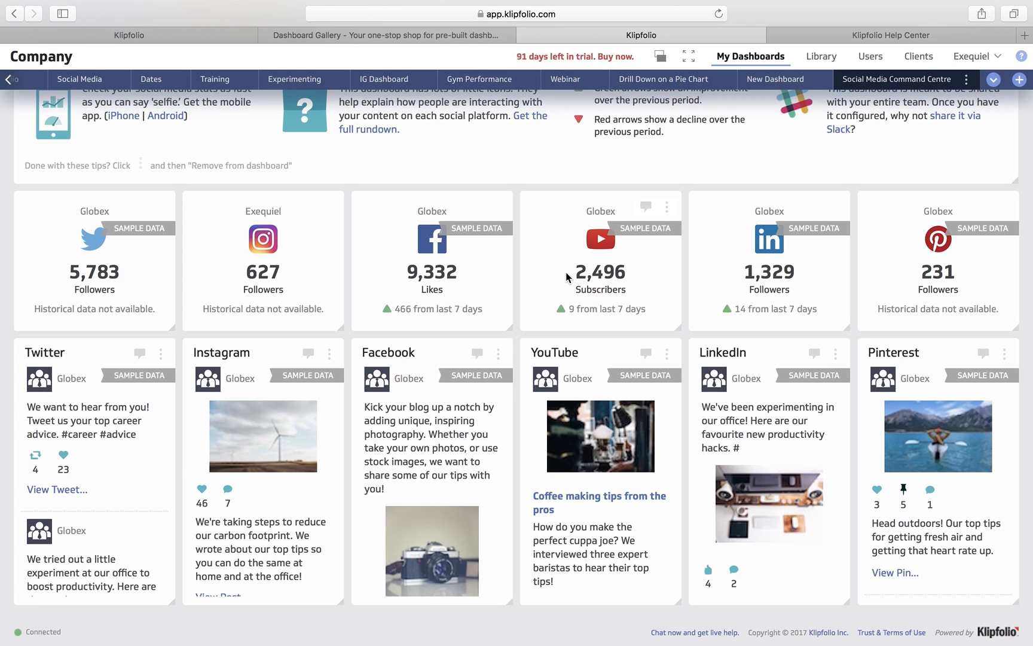
{"action": "scroll", "coordinate": [571, 265], "scroll_direction": "down", "scroll_amount": 2}
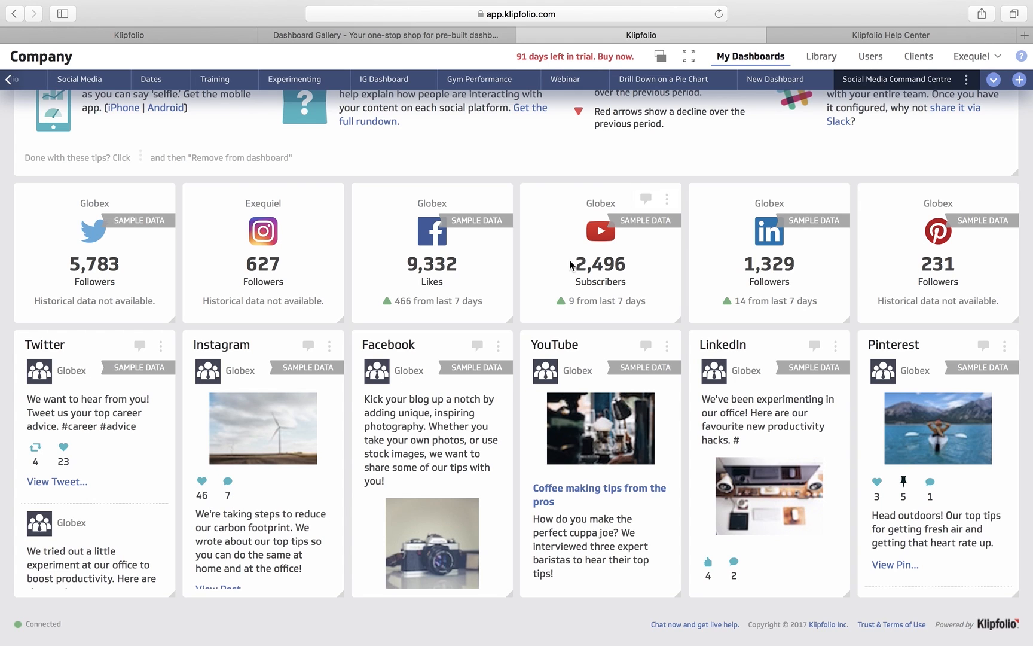
{"action": "scroll", "coordinate": [571, 265], "scroll_direction": "up", "scroll_amount": 3}
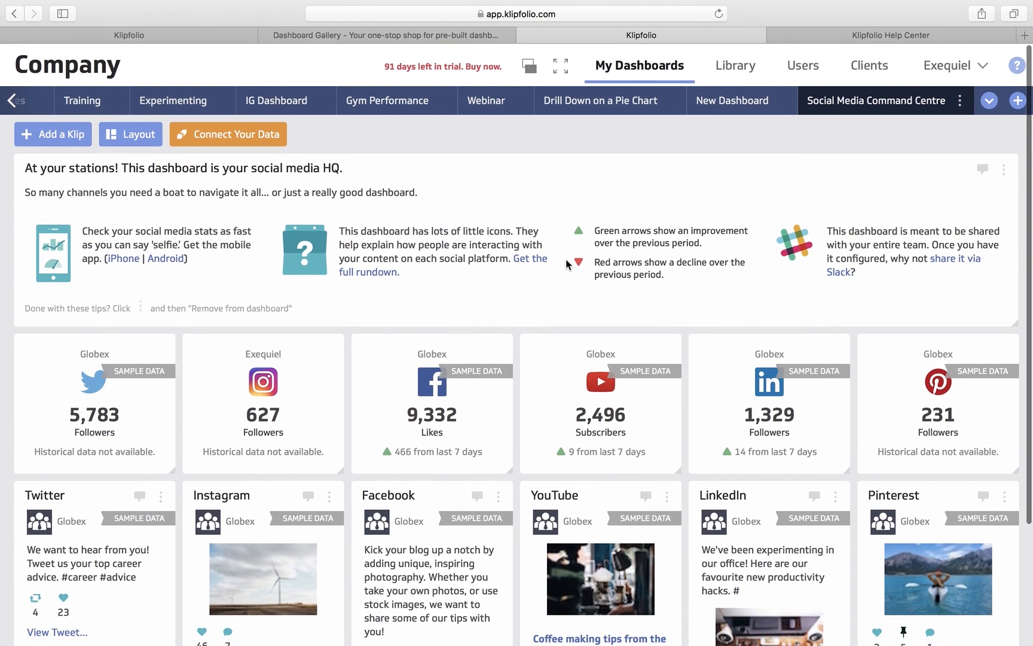
{"action": "scroll", "coordinate": [569, 265], "scroll_direction": "down", "scroll_amount": 5}
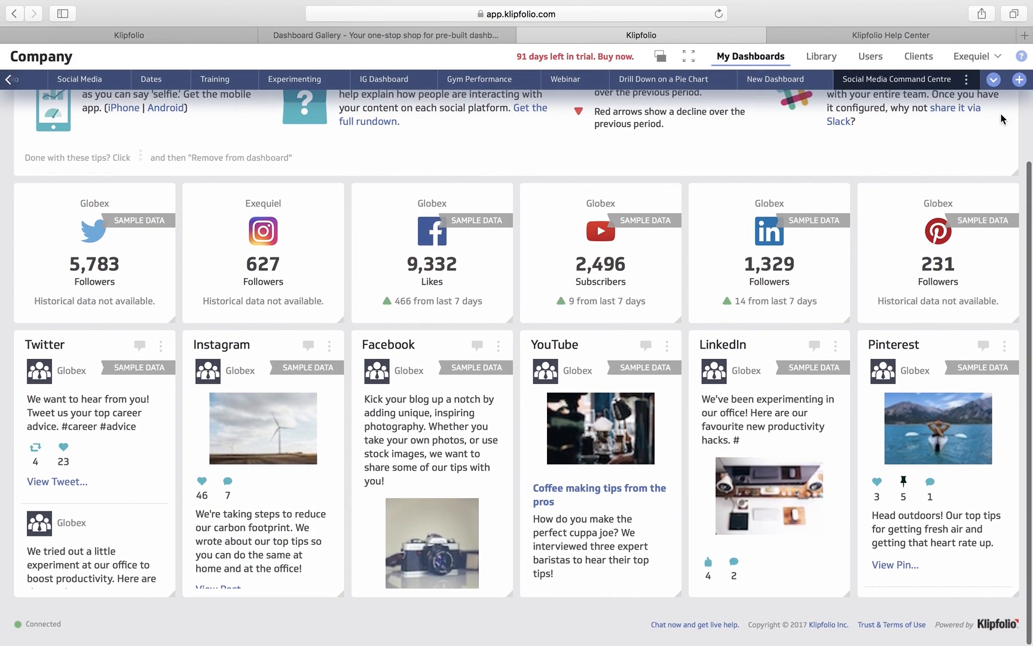
- Create a blank dashboard and add the existing Instagram Followers Klip from the account's own Klips to it
{"action": "left_click", "coordinate": [1019, 79]}
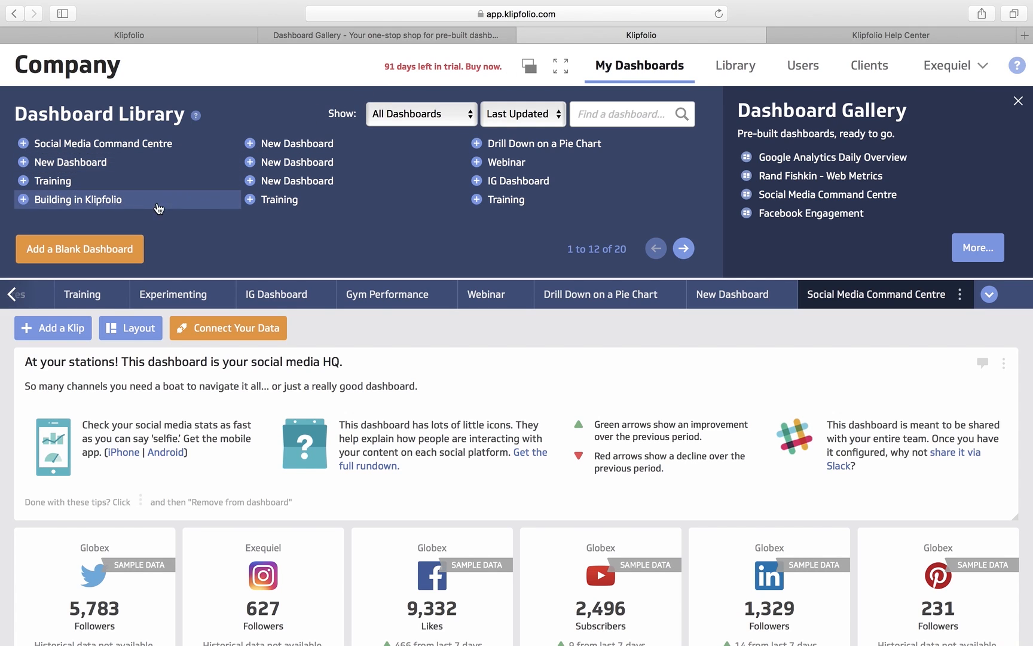
{"action": "left_click", "coordinate": [105, 243]}
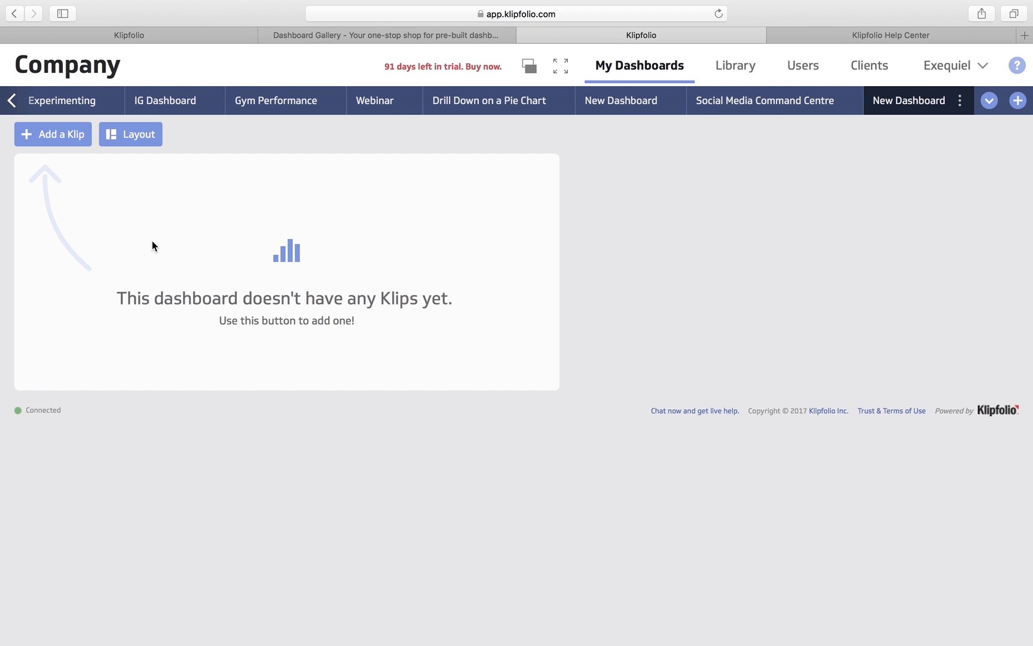
{"action": "left_click", "coordinate": [49, 137]}
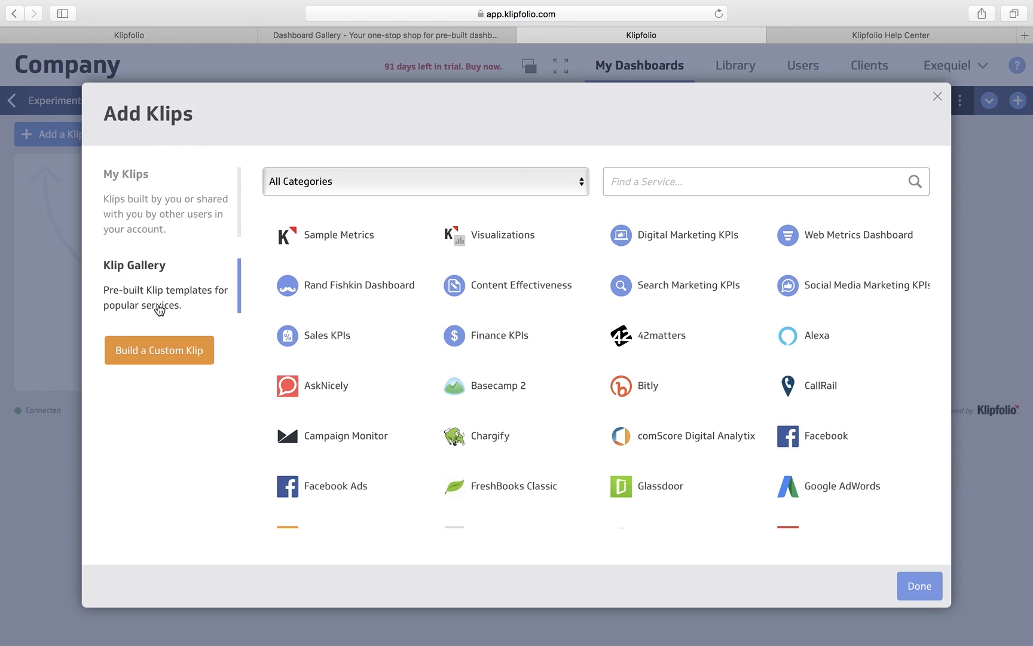
{"action": "left_click", "coordinate": [145, 214]}
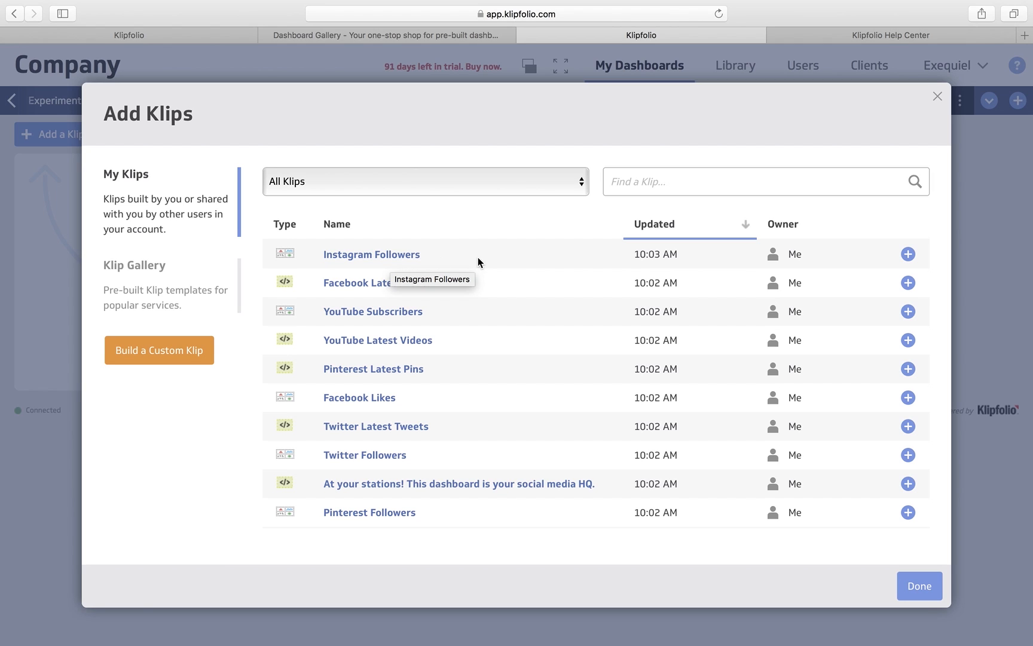
{"action": "scroll", "coordinate": [910, 259], "scroll_direction": "down", "scroll_amount": 1}
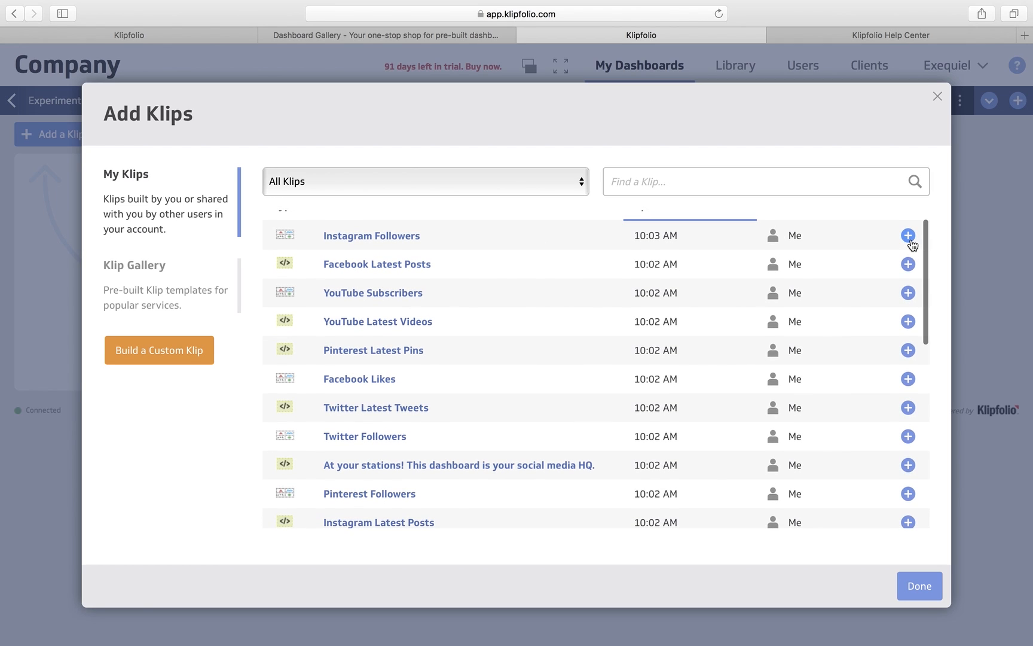
{"action": "left_click", "coordinate": [908, 236]}
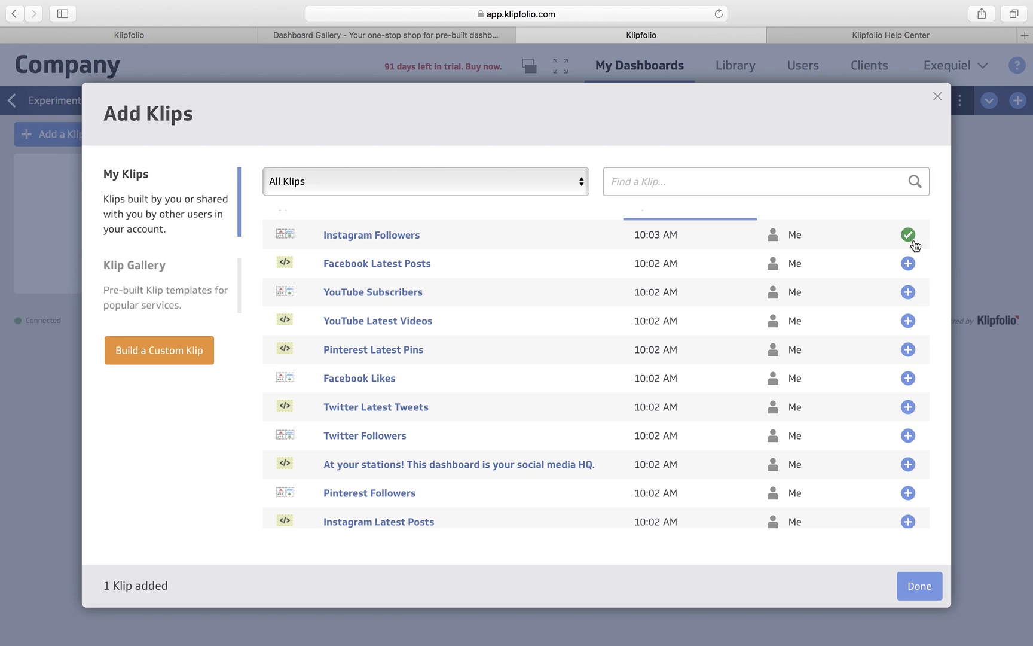
{"action": "left_click", "coordinate": [932, 586]}
- Rename the new dashboard as Intro to Klipfolio
{"action": "mouse_move", "coordinate": [450, 287]}
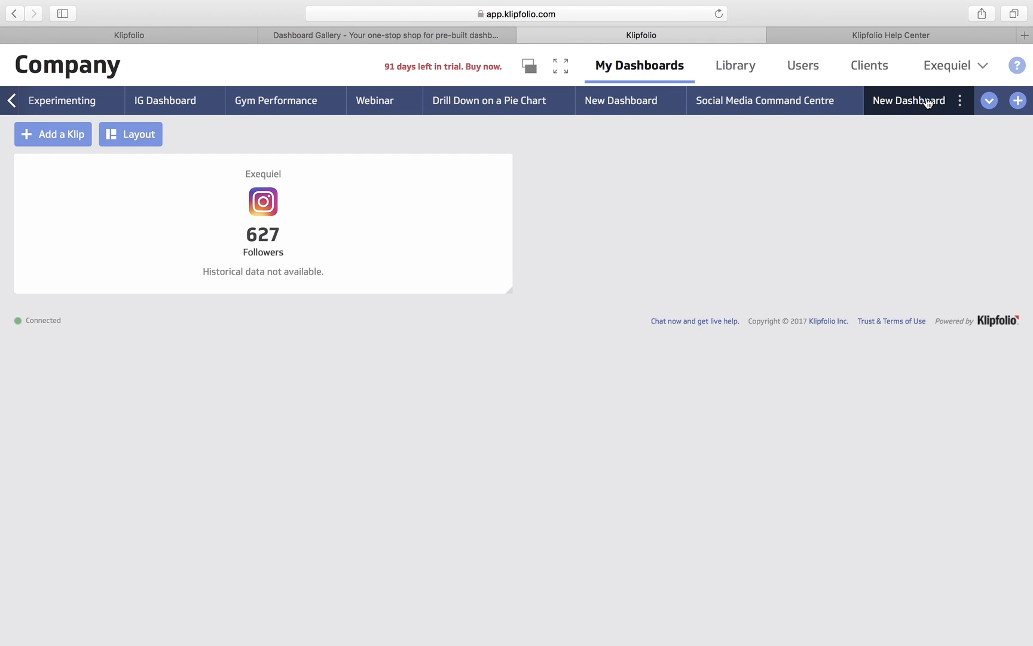
{"action": "left_click", "coordinate": [961, 108]}
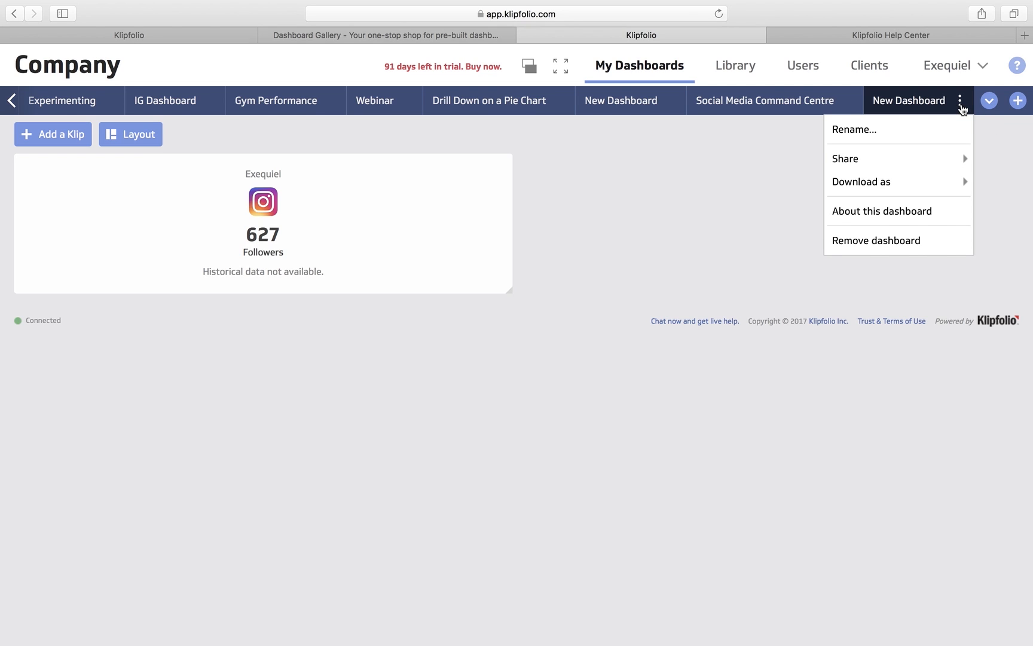
{"action": "left_click", "coordinate": [869, 130]}
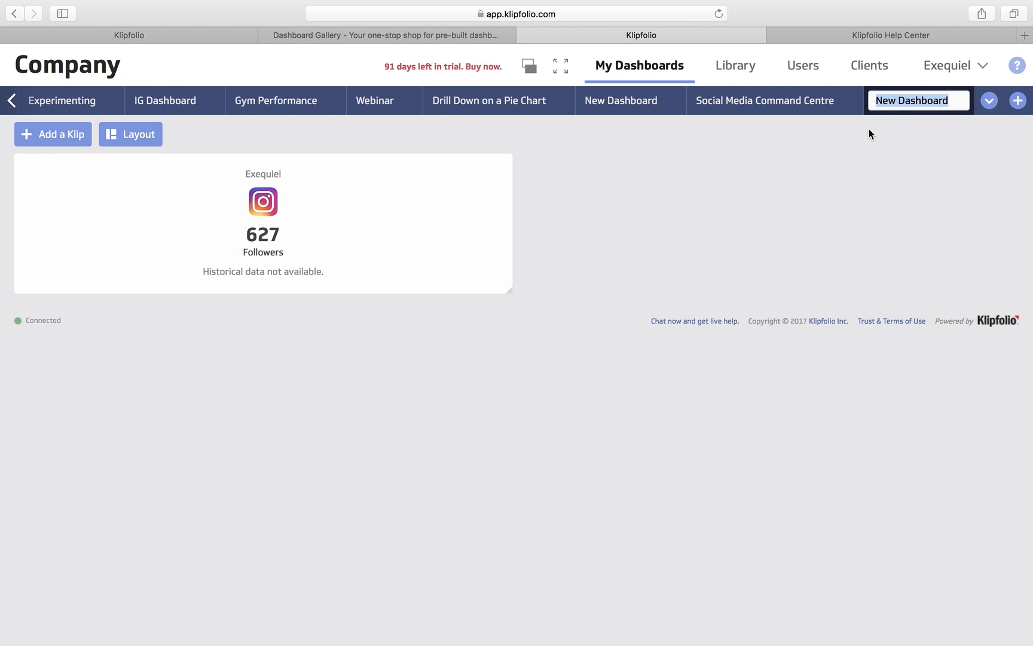
{"action": "type", "text": "Intro "}
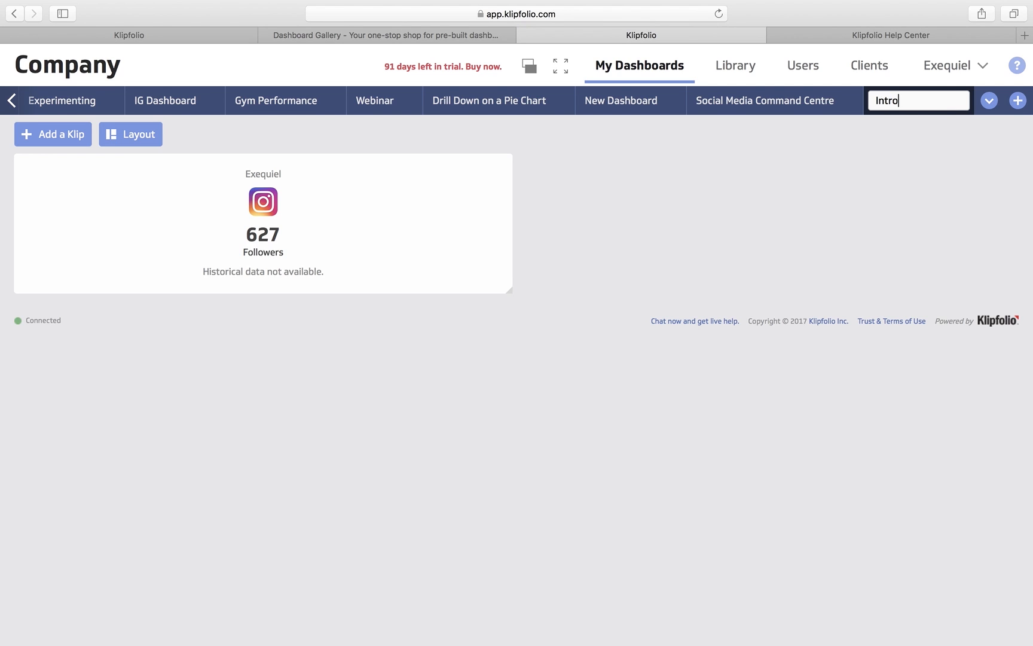
{"action": "type", "text": "to Klipfolio"}
{"action": "key", "text": "Return"}
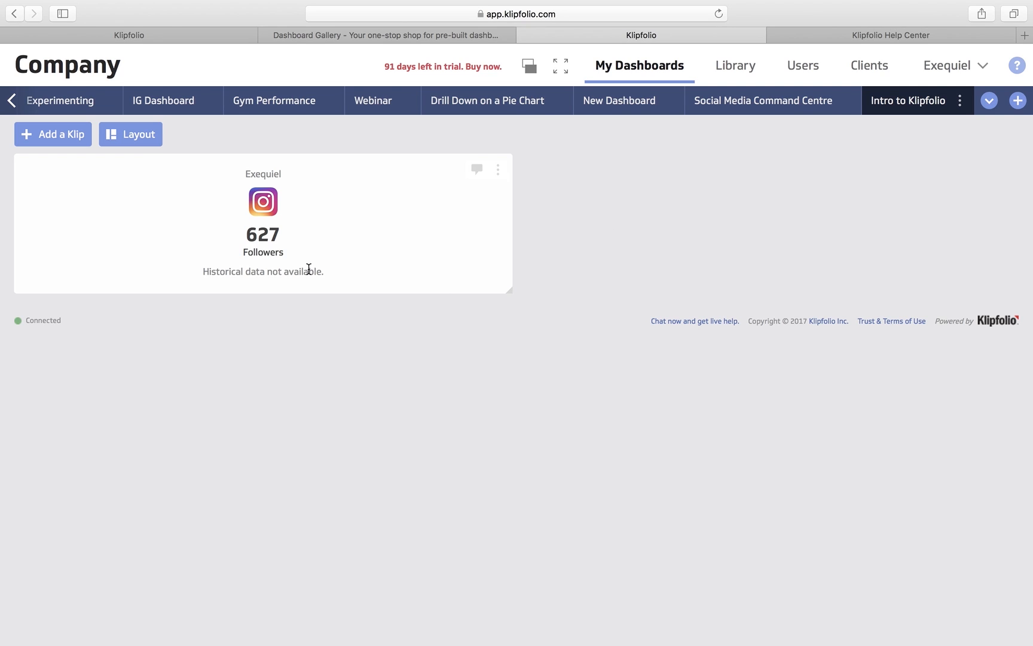
- Search the Klip Gallery for google while adding a Klip and open the Google Analytics templates
{"action": "left_click", "coordinate": [54, 141]}
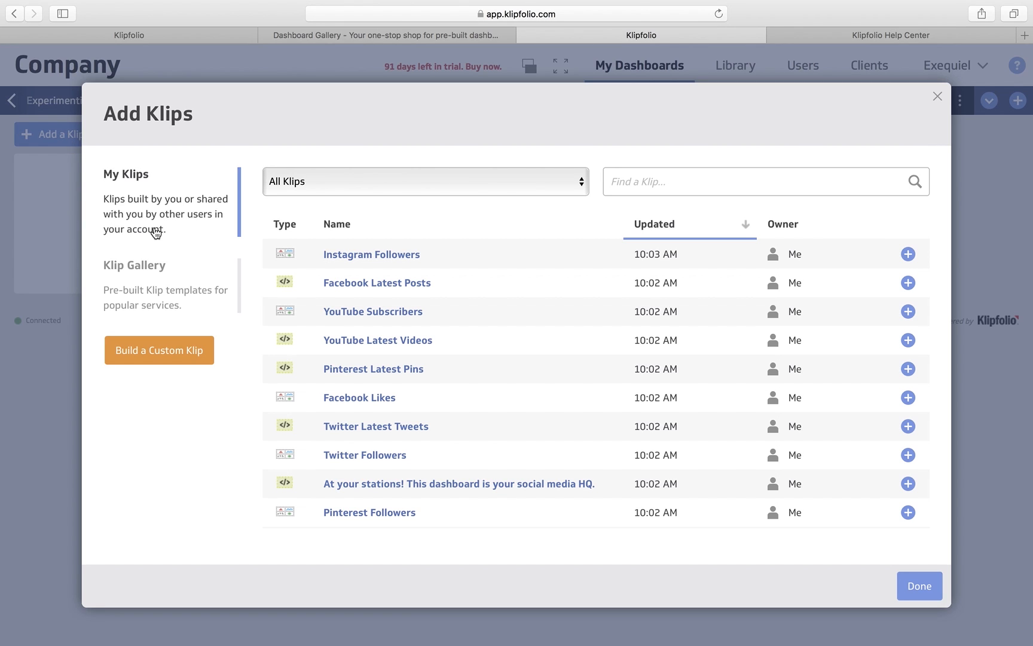
{"action": "left_click", "coordinate": [157, 277]}
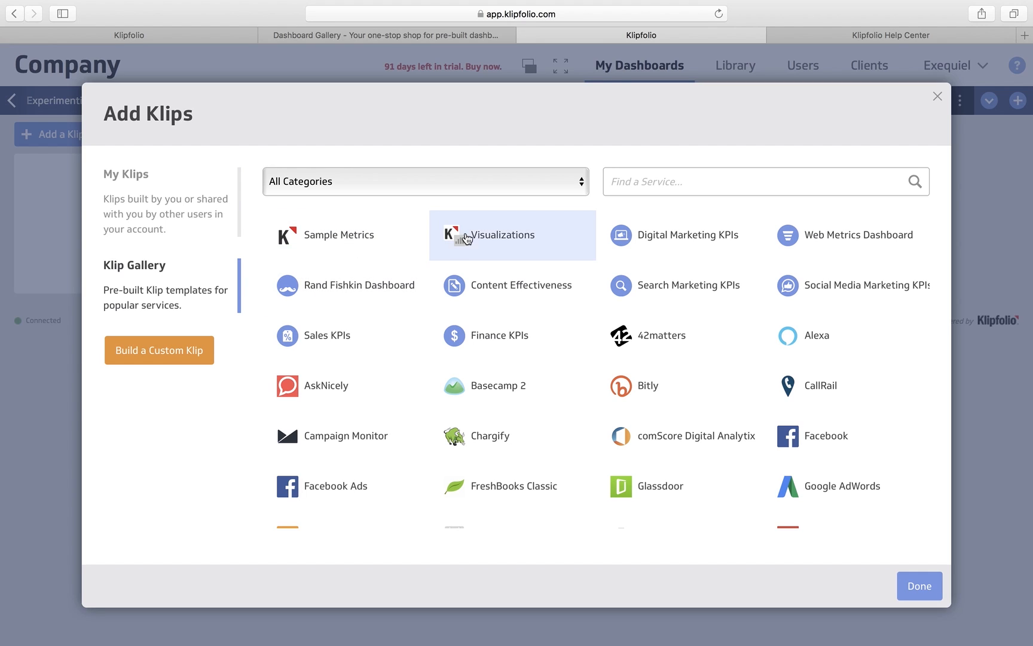
{"action": "left_click", "coordinate": [667, 179]}
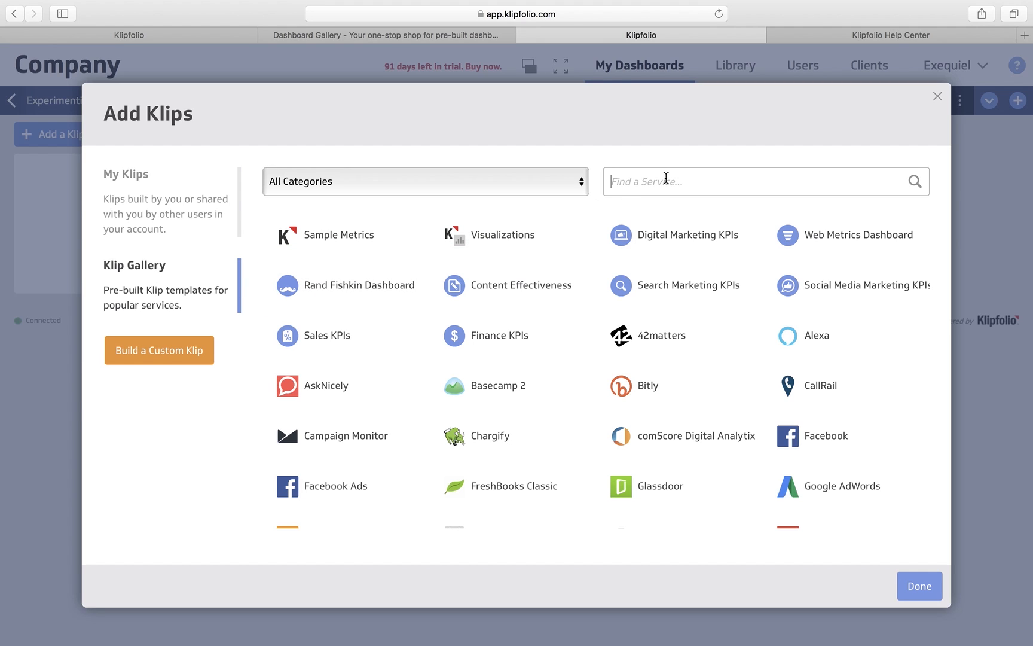
{"action": "type", "text": "goo"}
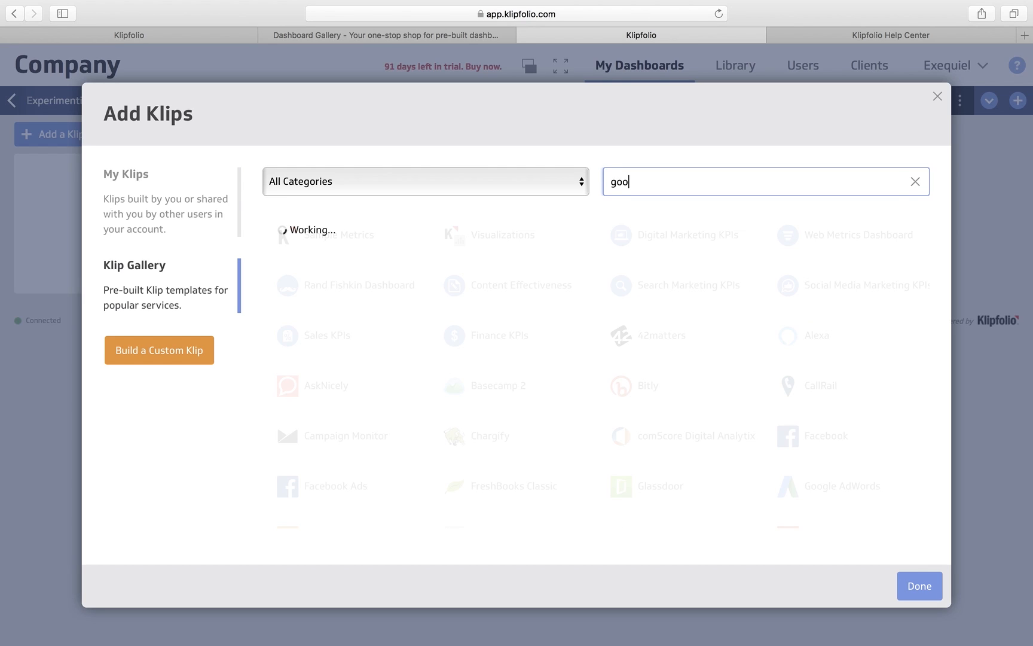
{"action": "type", "text": "g"}
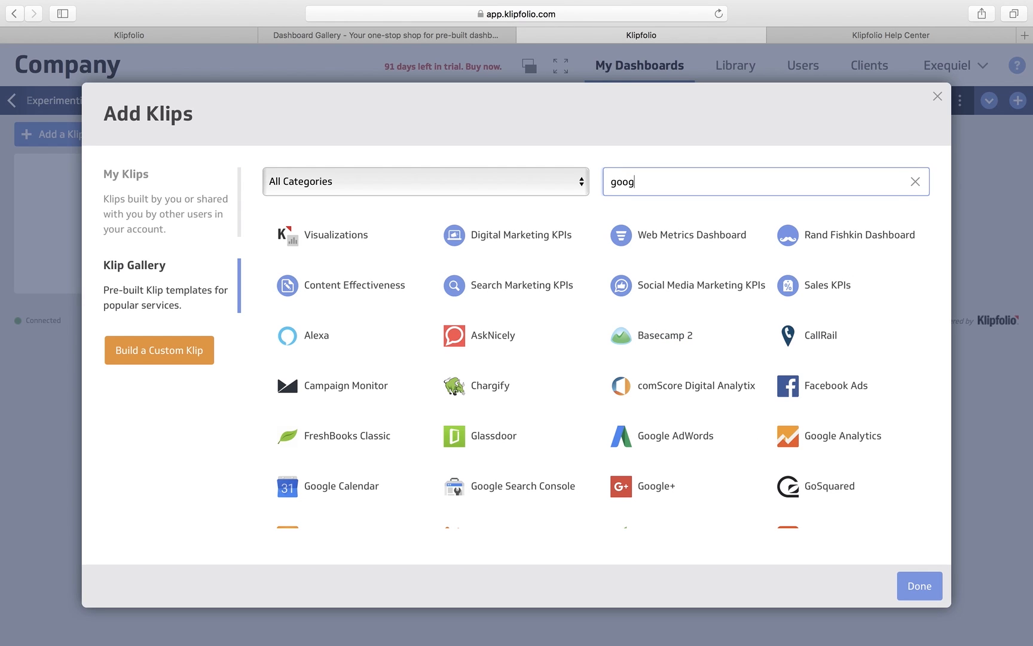
{"action": "type", "text": "le"}
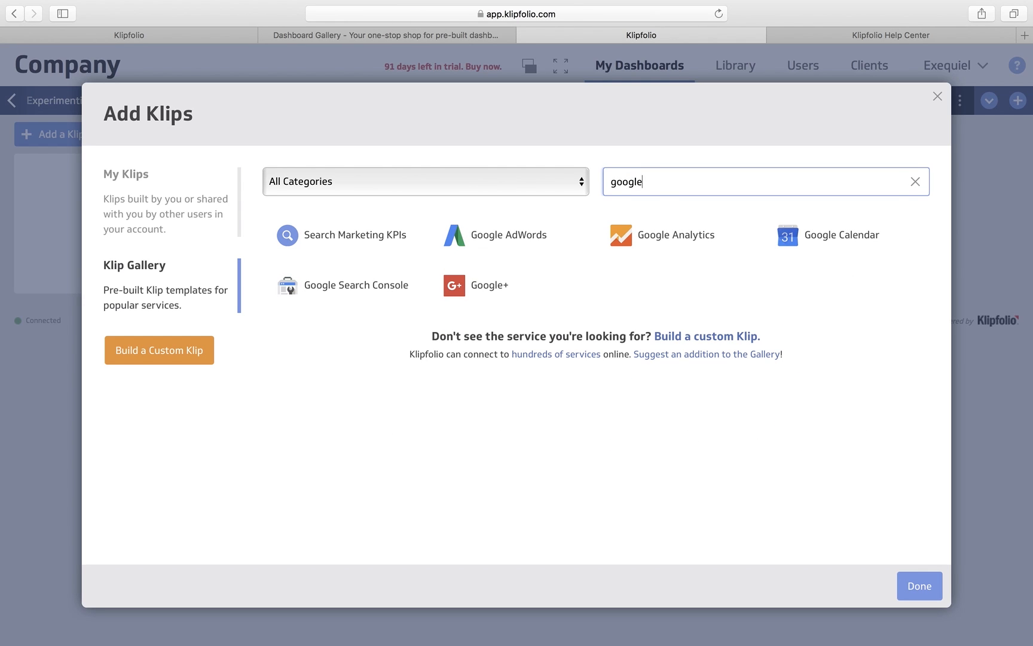
{"action": "left_click", "coordinate": [627, 247]}
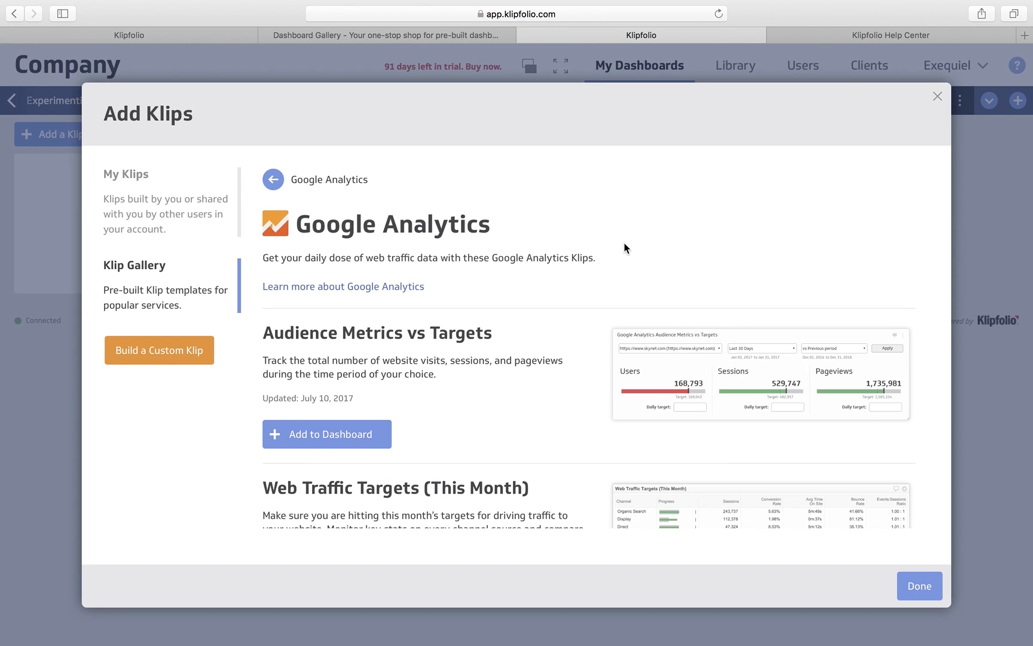
- Add the Sessions by Region Klip from the Google Analytics templates to the Intro to Klipfolio dashboard
{"action": "scroll", "coordinate": [624, 247], "scroll_direction": "down", "scroll_amount": 10}
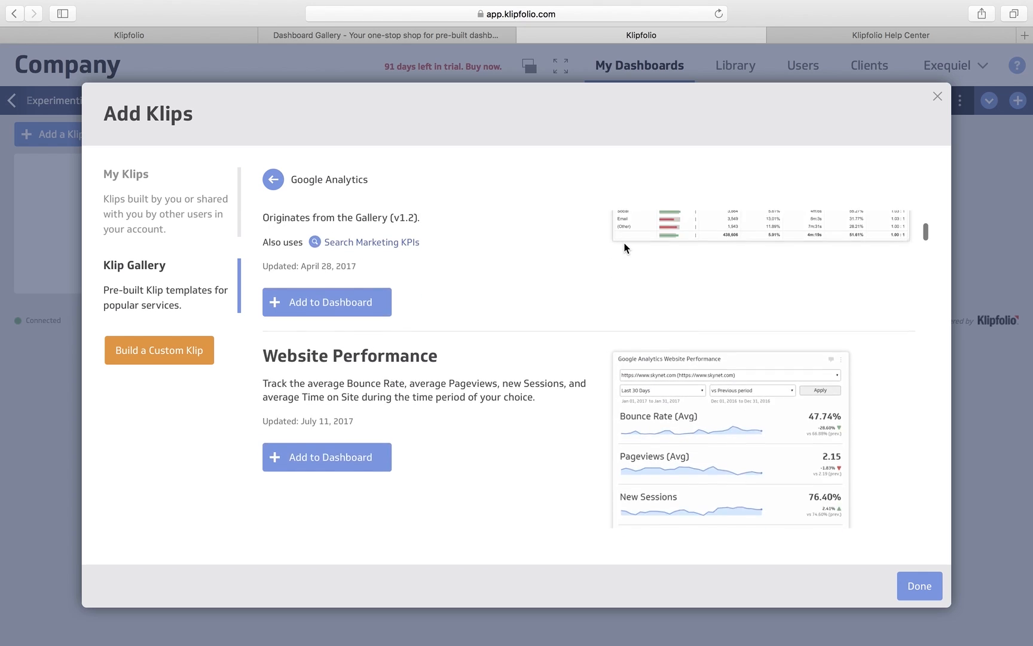
{"action": "scroll", "coordinate": [623, 242], "scroll_direction": "down", "scroll_amount": 5}
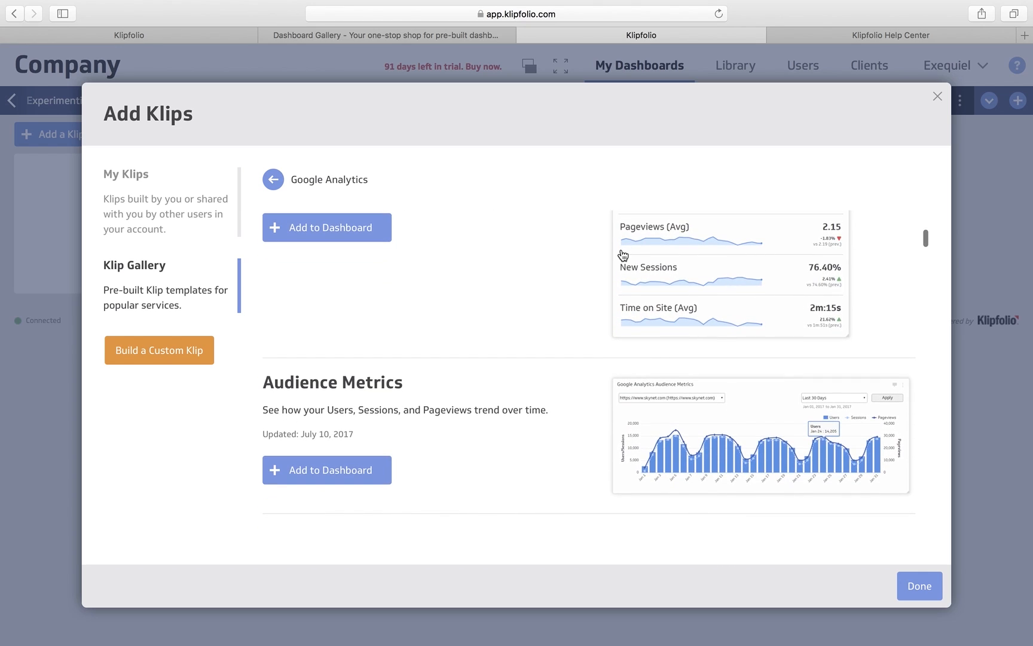
{"action": "scroll", "coordinate": [623, 254], "scroll_direction": "down", "scroll_amount": 8}
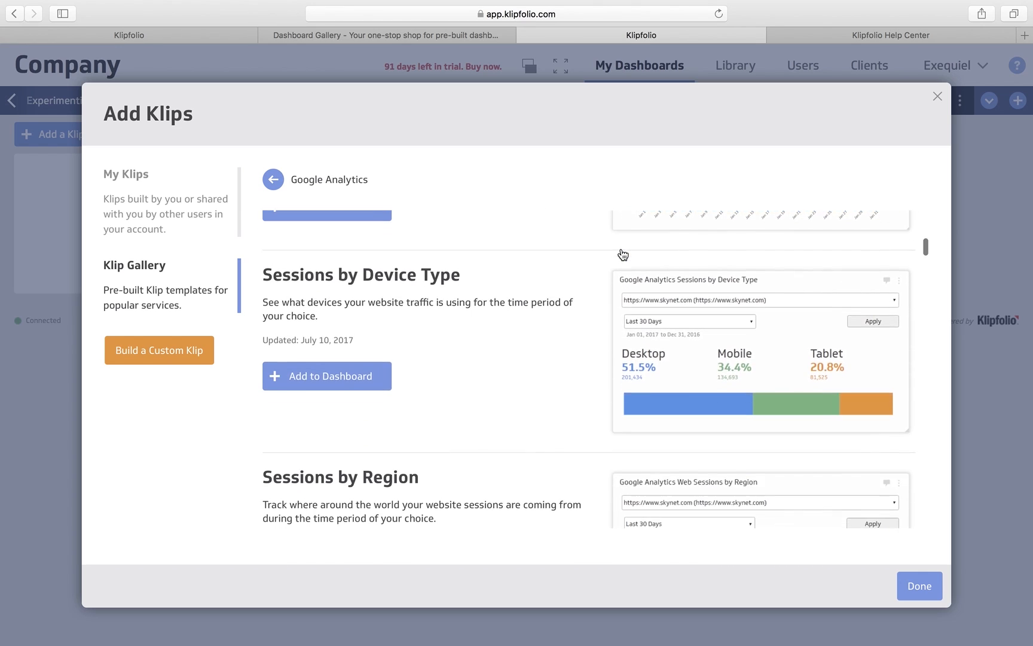
{"action": "scroll", "coordinate": [622, 251], "scroll_direction": "down", "scroll_amount": 3}
{"action": "scroll", "coordinate": [623, 254], "scroll_direction": "down", "scroll_amount": 2}
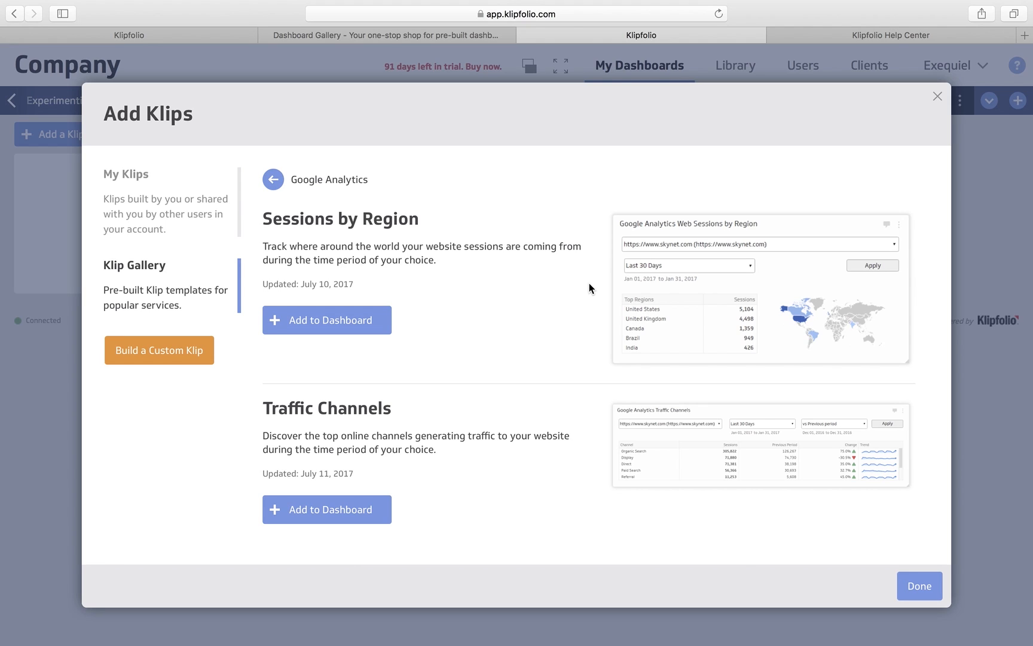
{"action": "left_click", "coordinate": [319, 331]}
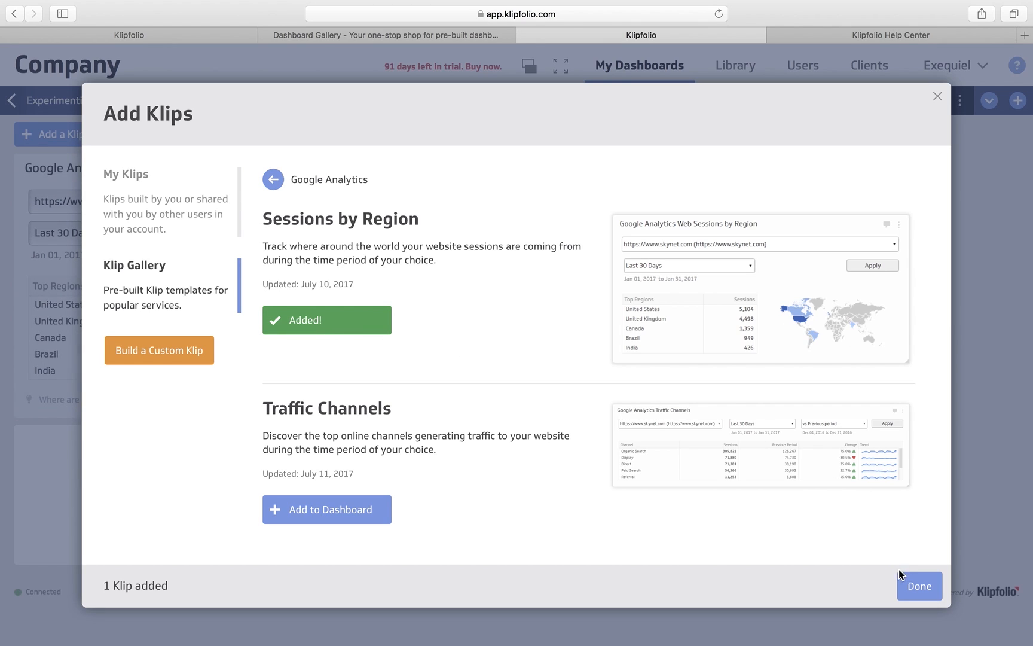
{"action": "left_click", "coordinate": [911, 583]}
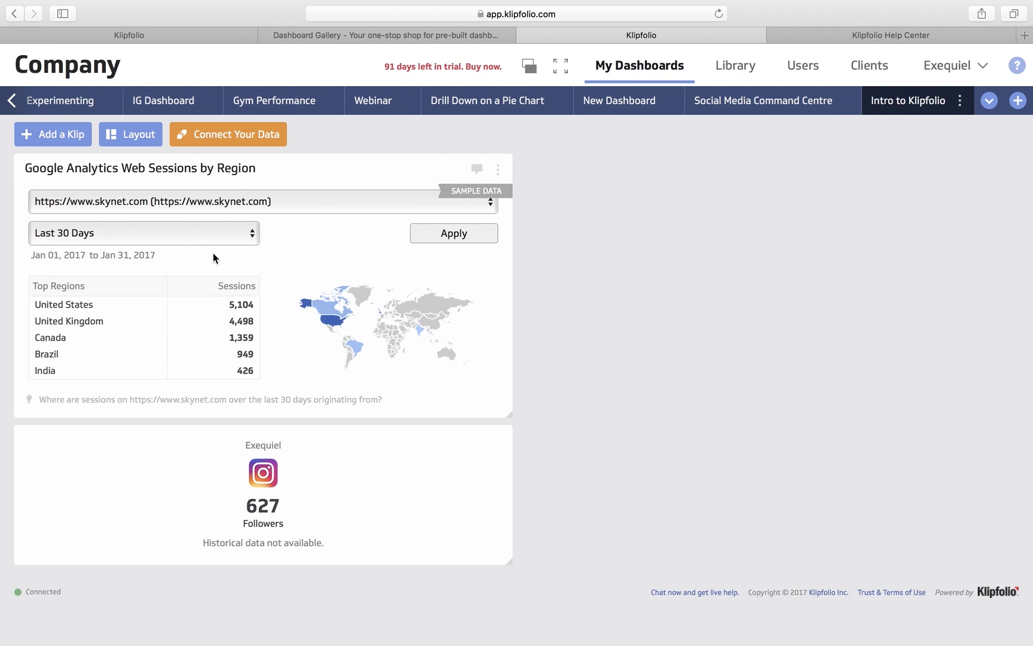
{"action": "left_click", "coordinate": [468, 190]}
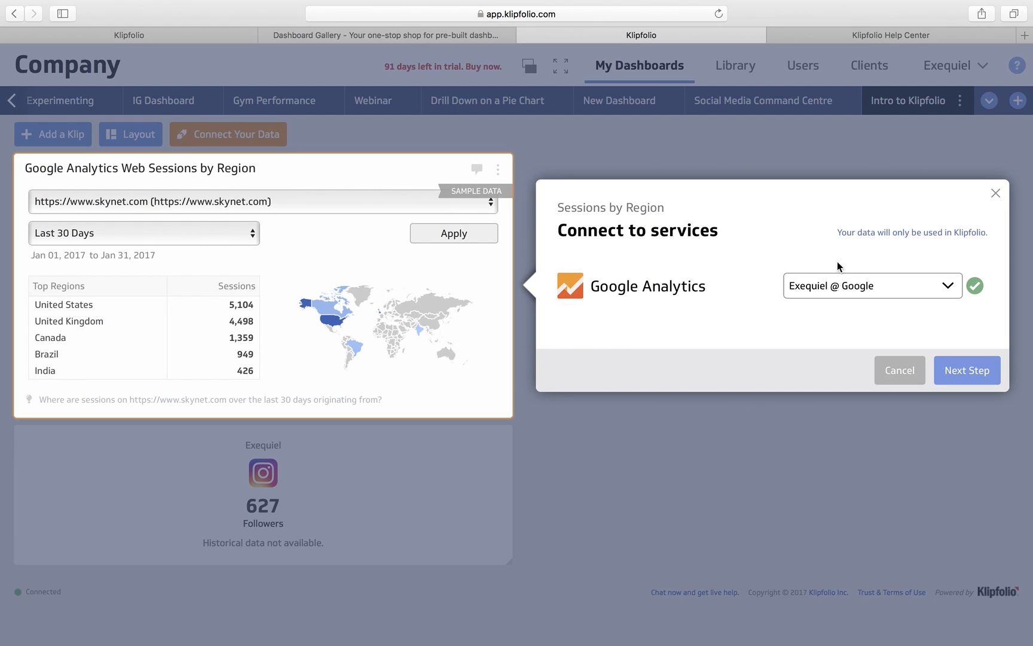
{"action": "left_click", "coordinate": [977, 377]}
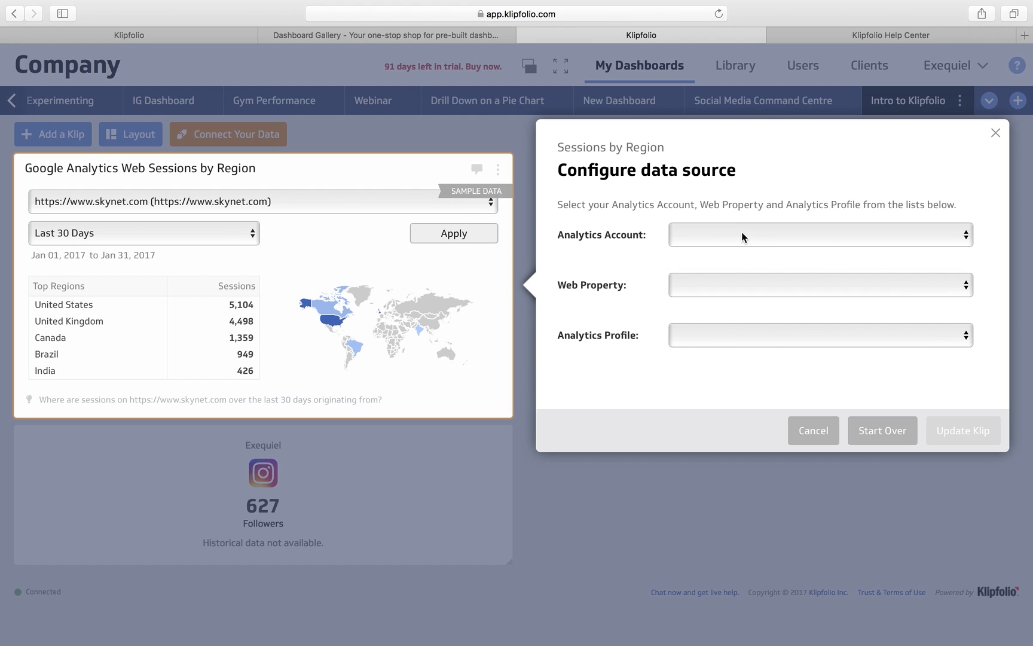
{"action": "left_click", "coordinate": [742, 236]}
{"action": "left_click", "coordinate": [740, 249]}
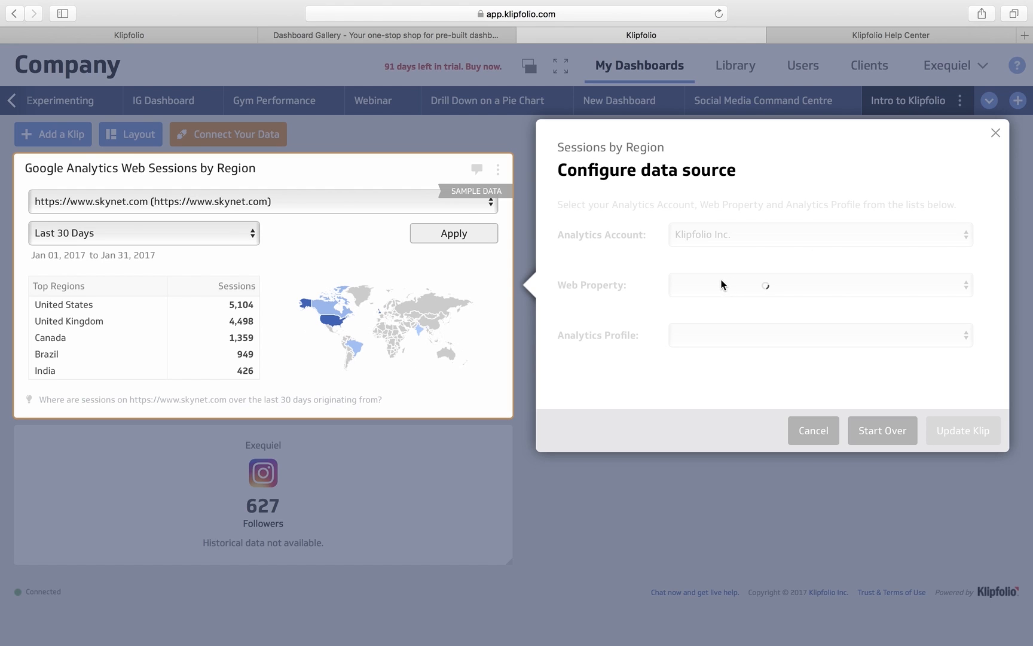
{"action": "left_click", "coordinate": [712, 276]}
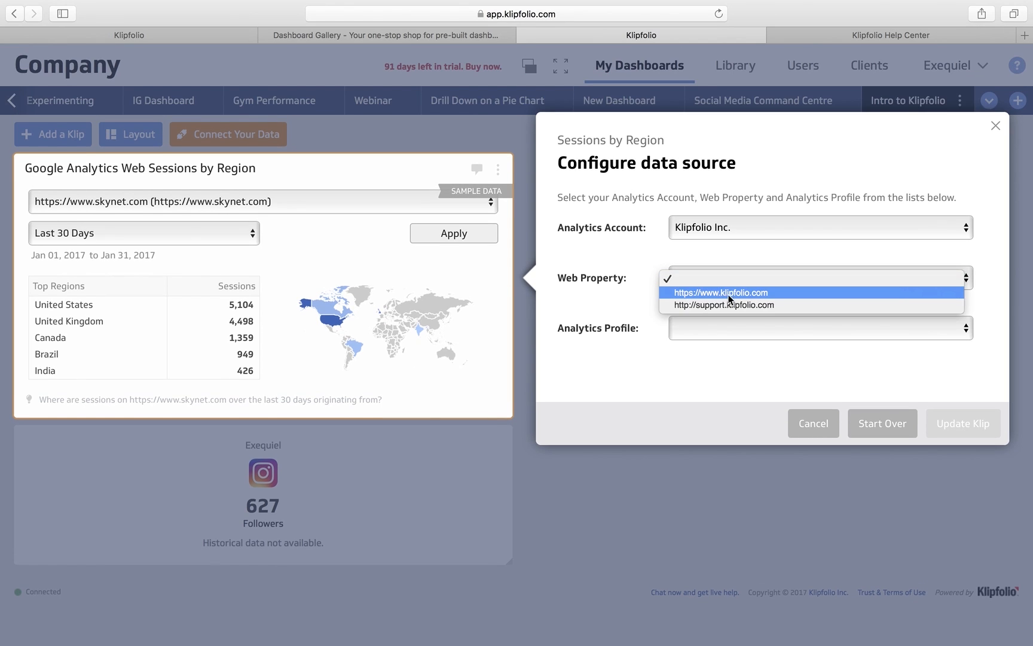
{"action": "left_click", "coordinate": [765, 293]}
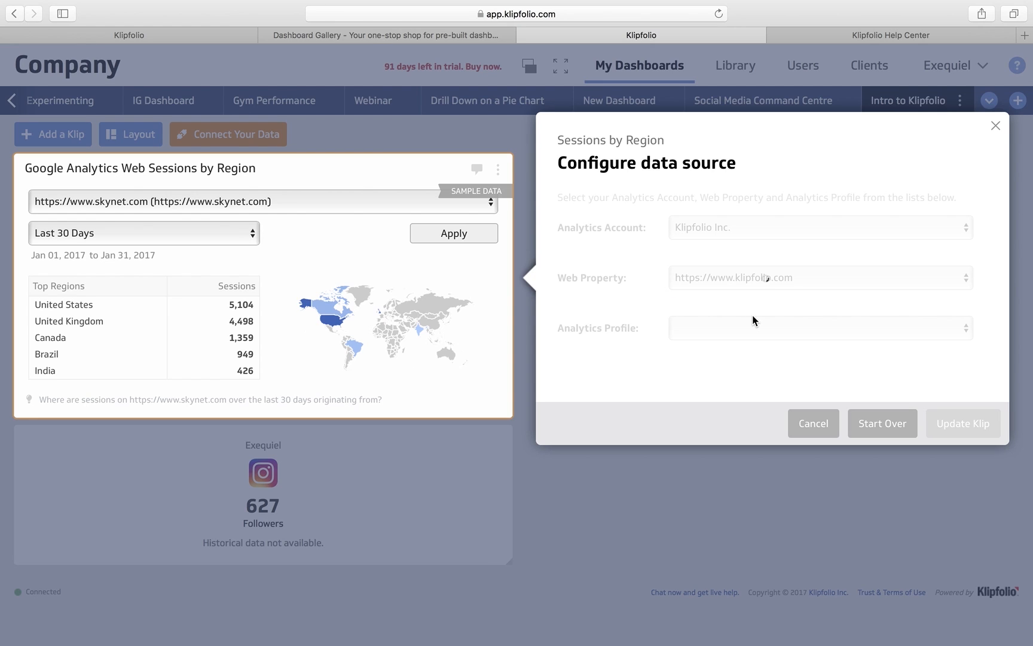
{"action": "left_click", "coordinate": [744, 329]}
{"action": "left_click", "coordinate": [740, 343]}
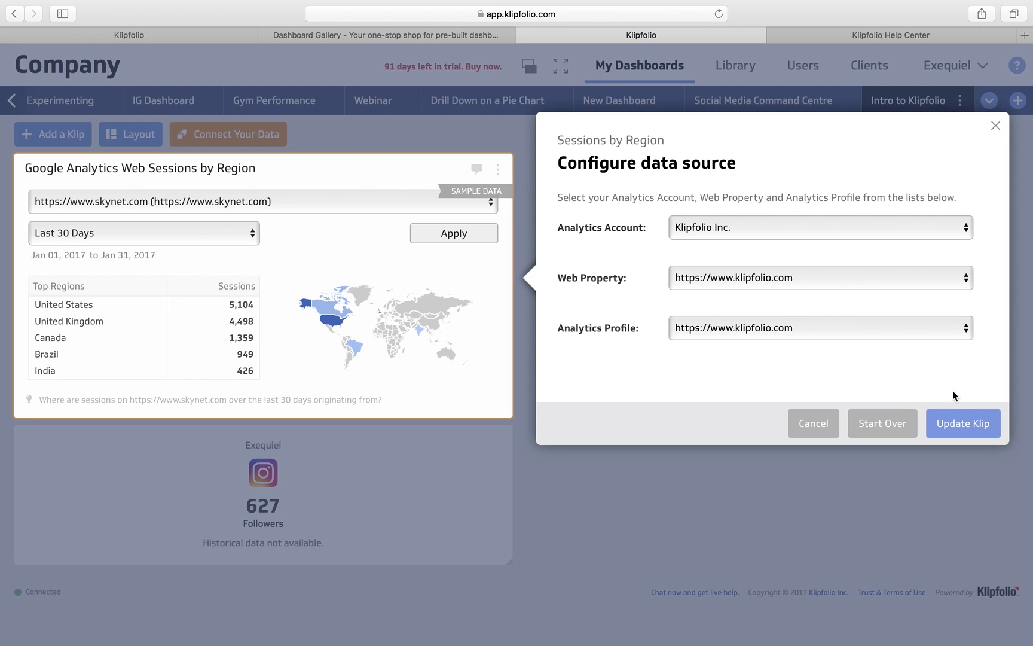
{"action": "left_click", "coordinate": [966, 424]}
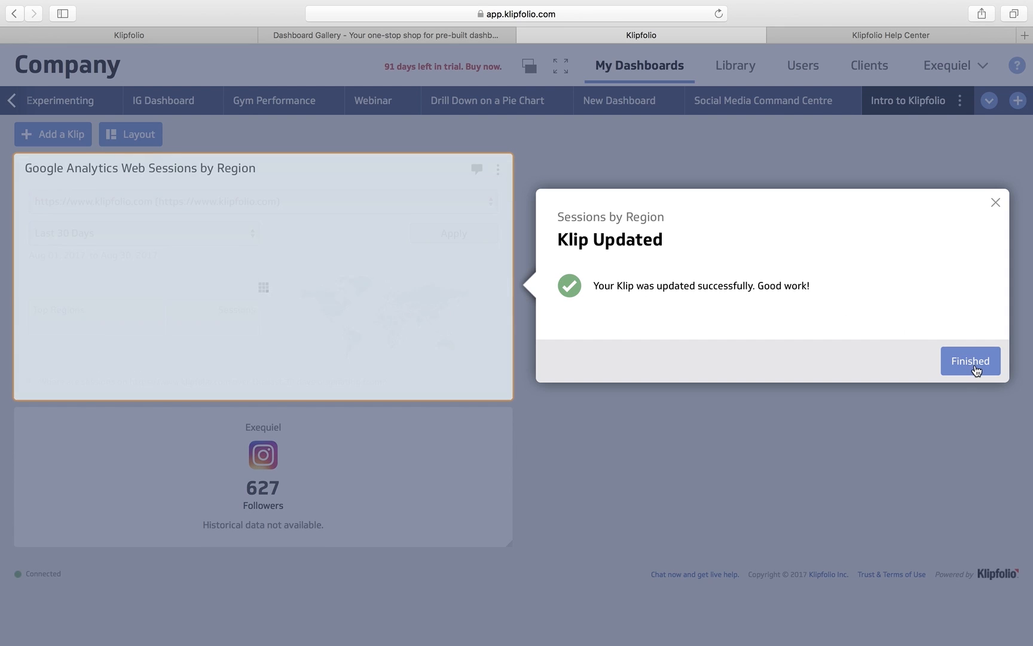
- Close the update confirmation and widen the Google Analytics Web Sessions by Region Klip to the dashboard's full width
{"action": "left_click", "coordinate": [975, 365]}
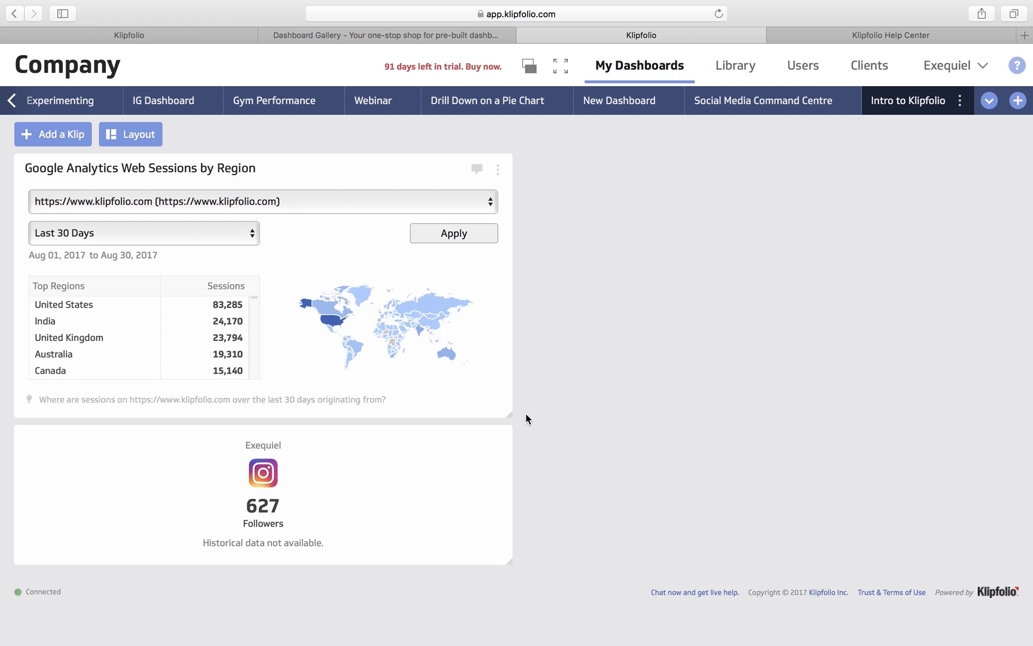
{"action": "left_click_drag", "start_coordinate": [510, 413], "coordinate": [1013, 424]}
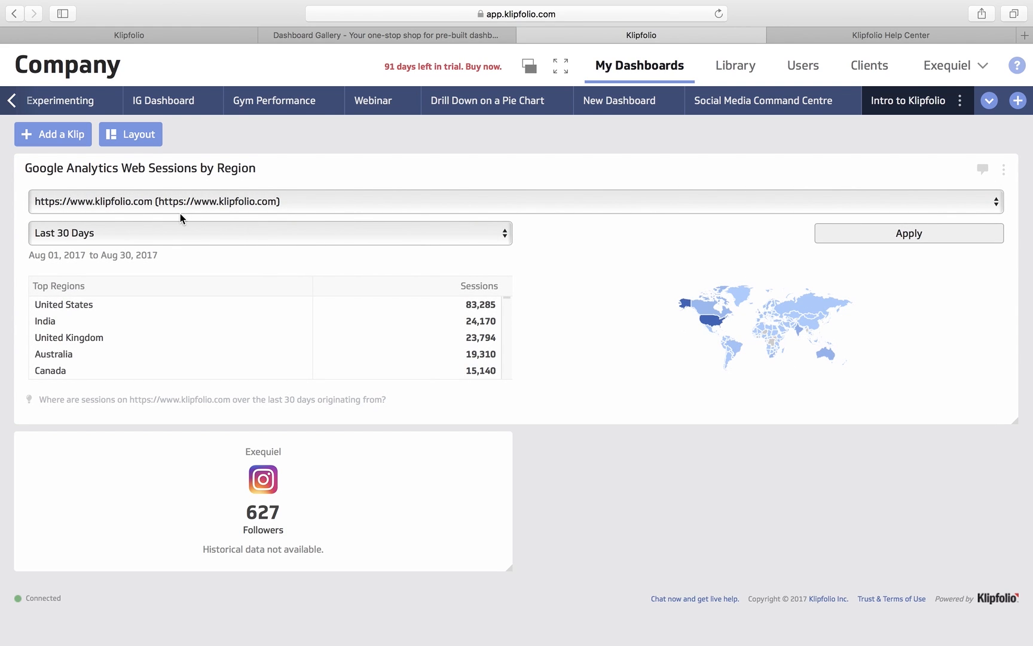
- Set the date range of the Web Sessions by Region Klip to Last 7 Days and apply it
{"action": "left_click", "coordinate": [151, 234]}
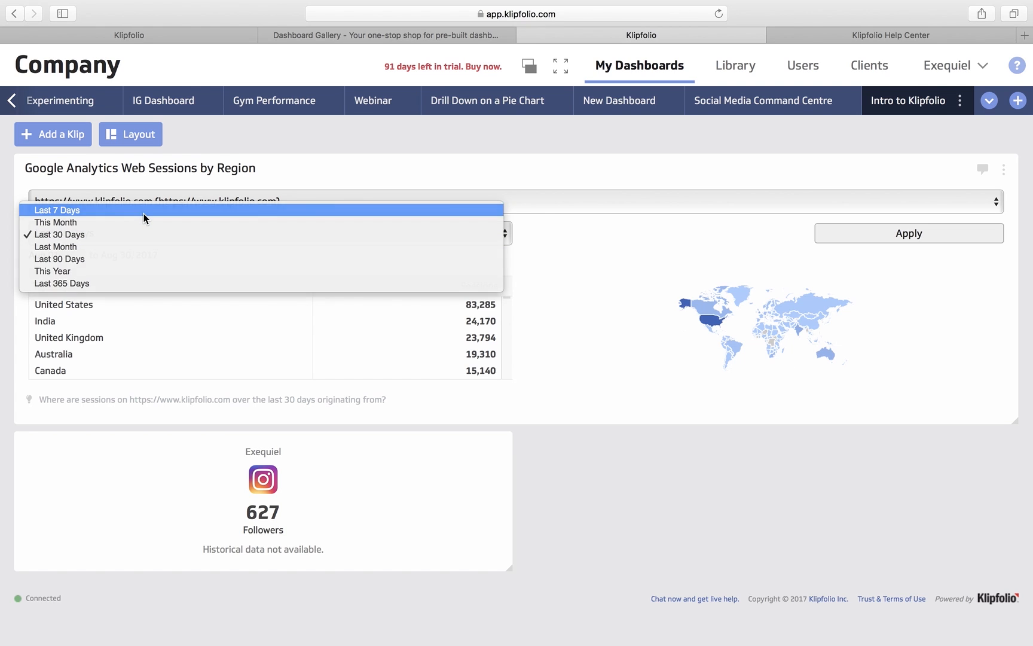
{"action": "left_click", "coordinate": [145, 211]}
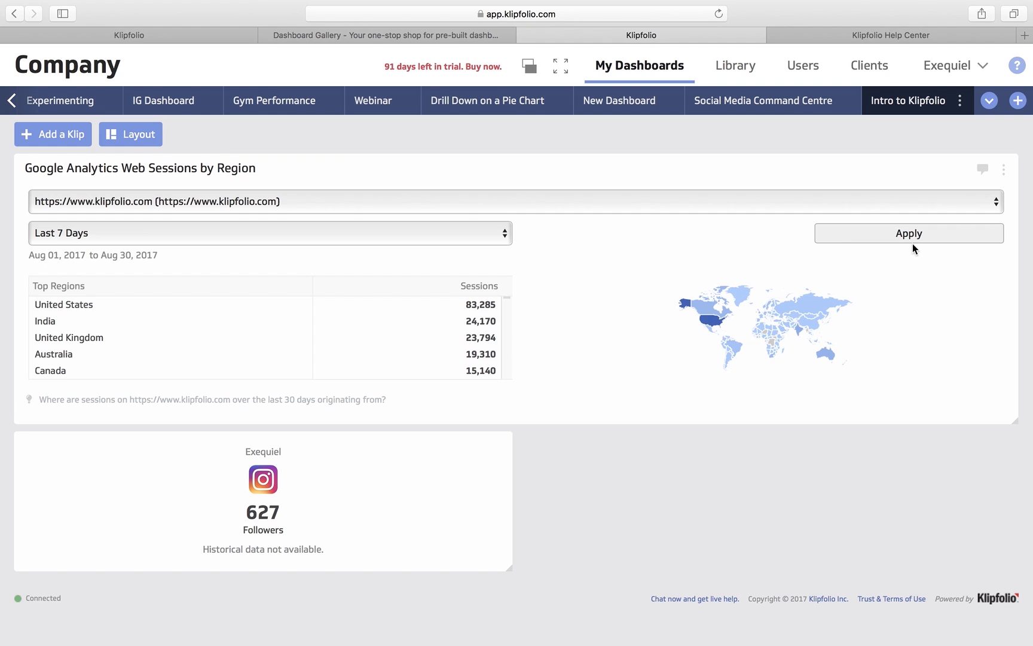
{"action": "left_click", "coordinate": [931, 239]}
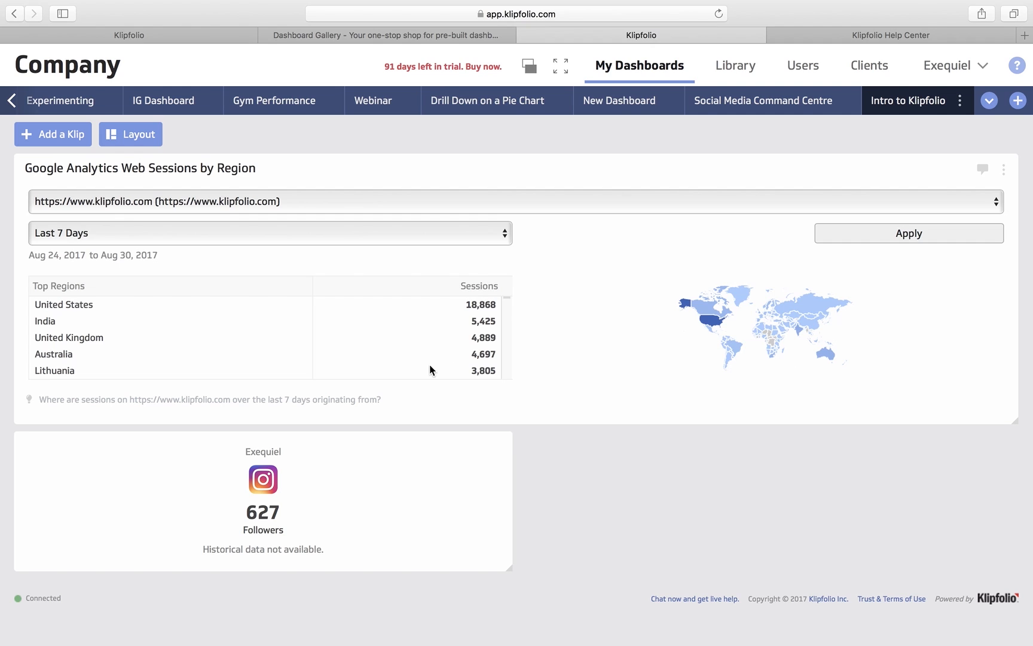
- Set the date range of the Web Sessions by Region Klip to This Year and apply it
{"action": "left_click", "coordinate": [420, 242]}
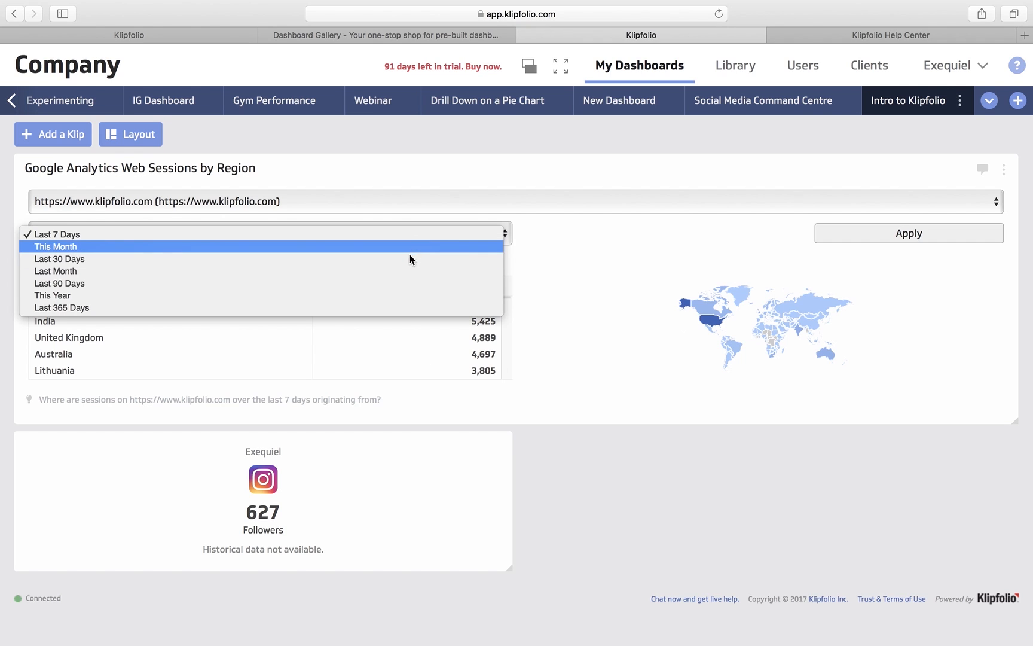
{"action": "left_click", "coordinate": [401, 296]}
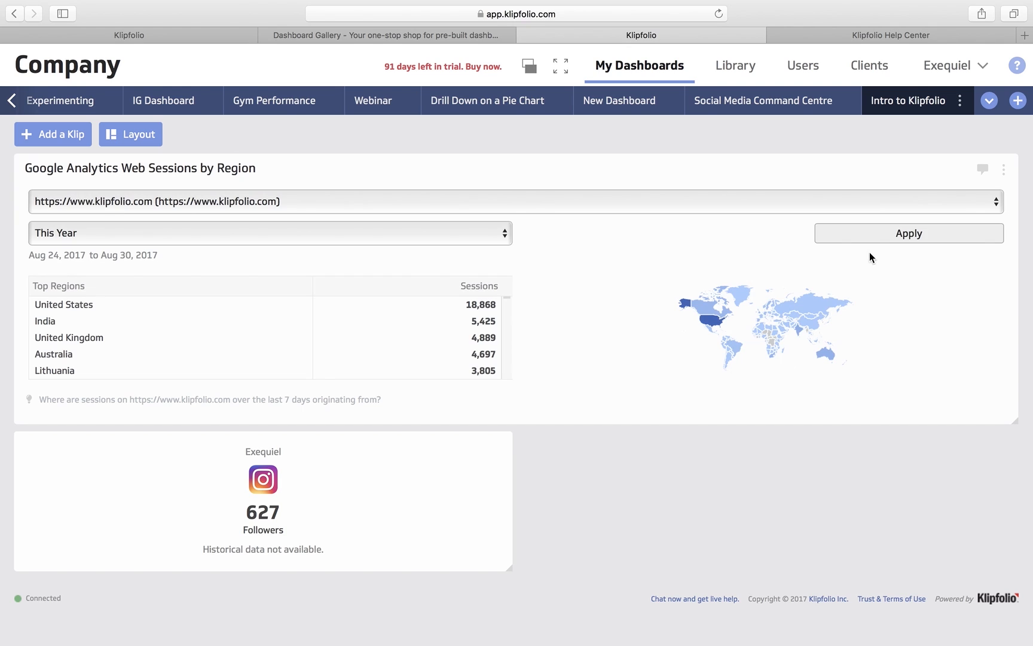
{"action": "left_click", "coordinate": [900, 242]}
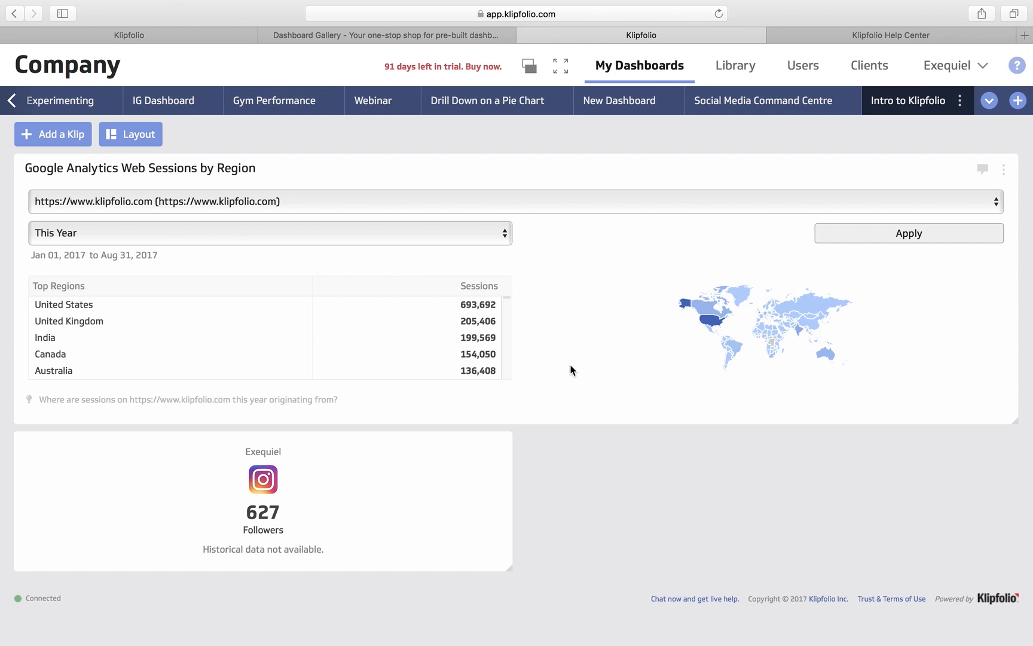
- Start building a custom Klip for the Intro to Klipfolio dashboard
{"action": "scroll", "coordinate": [604, 314], "scroll_direction": "down", "scroll_amount": 1}
{"action": "scroll", "coordinate": [619, 316], "scroll_direction": "up", "scroll_amount": 1}
{"action": "left_click", "coordinate": [50, 142]}
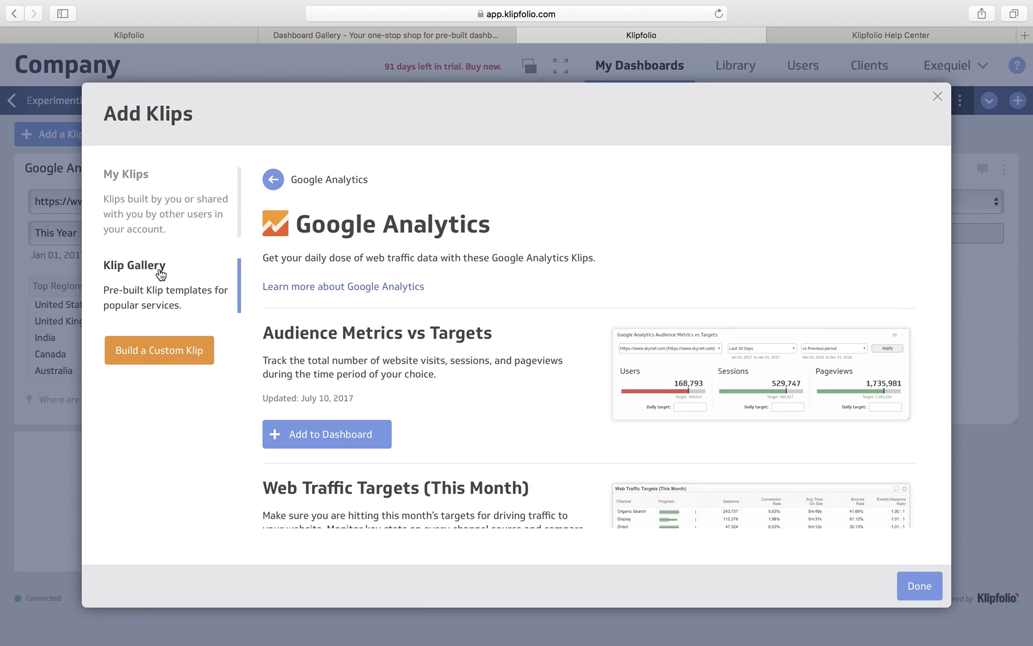
{"action": "left_click", "coordinate": [158, 350]}
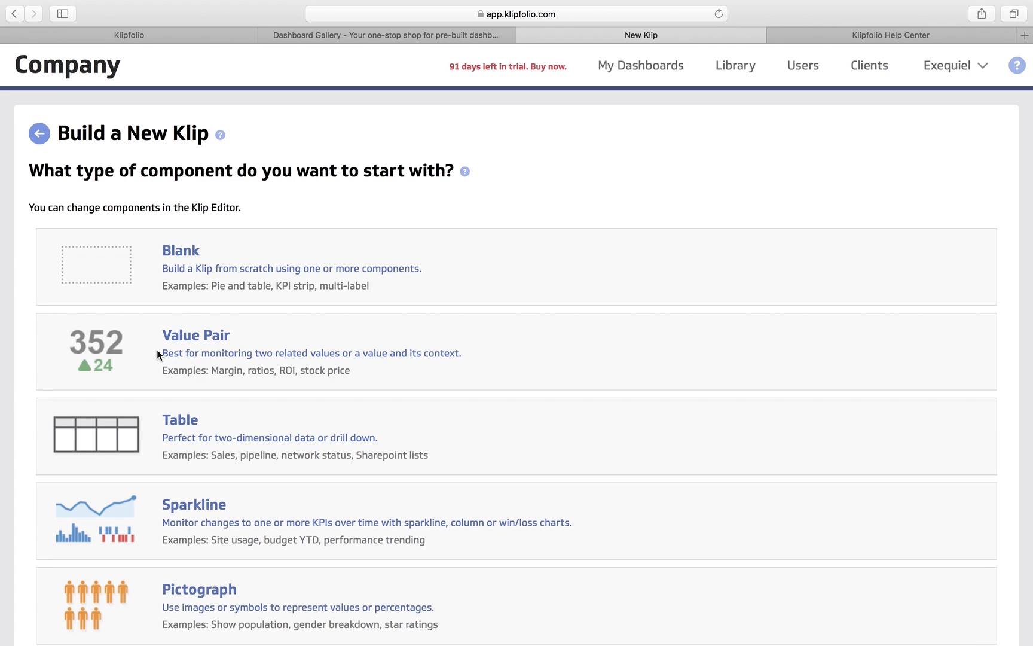
- Examine the component types available as a starting point for the new Klip
{"action": "scroll", "coordinate": [157, 353], "scroll_direction": "down", "scroll_amount": 1}
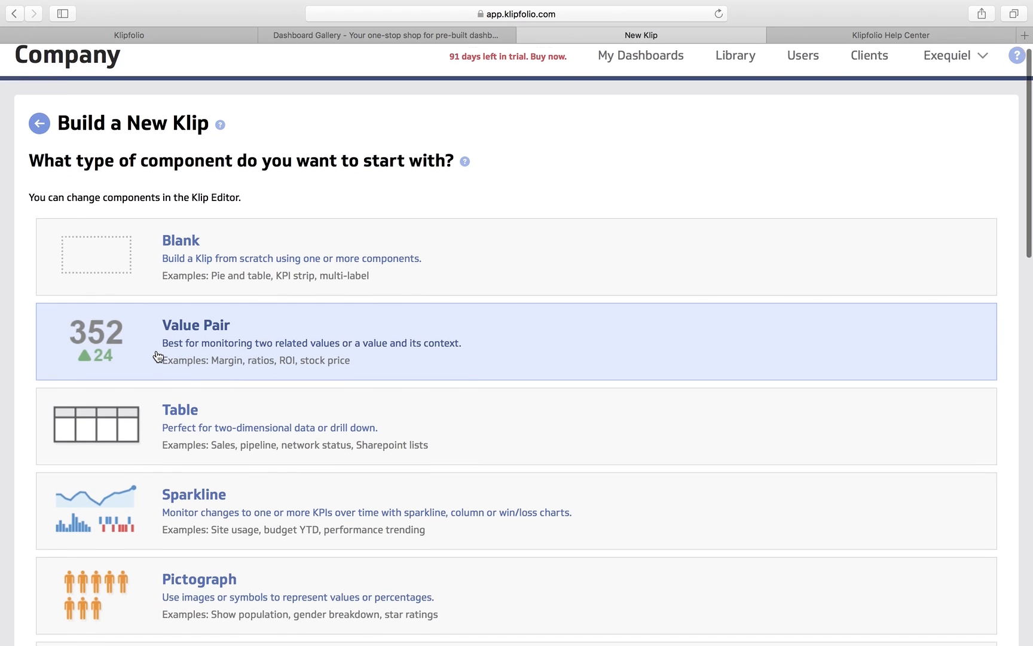
{"action": "scroll", "coordinate": [157, 356], "scroll_direction": "down", "scroll_amount": 3}
{"action": "scroll", "coordinate": [154, 356], "scroll_direction": "down", "scroll_amount": 2}
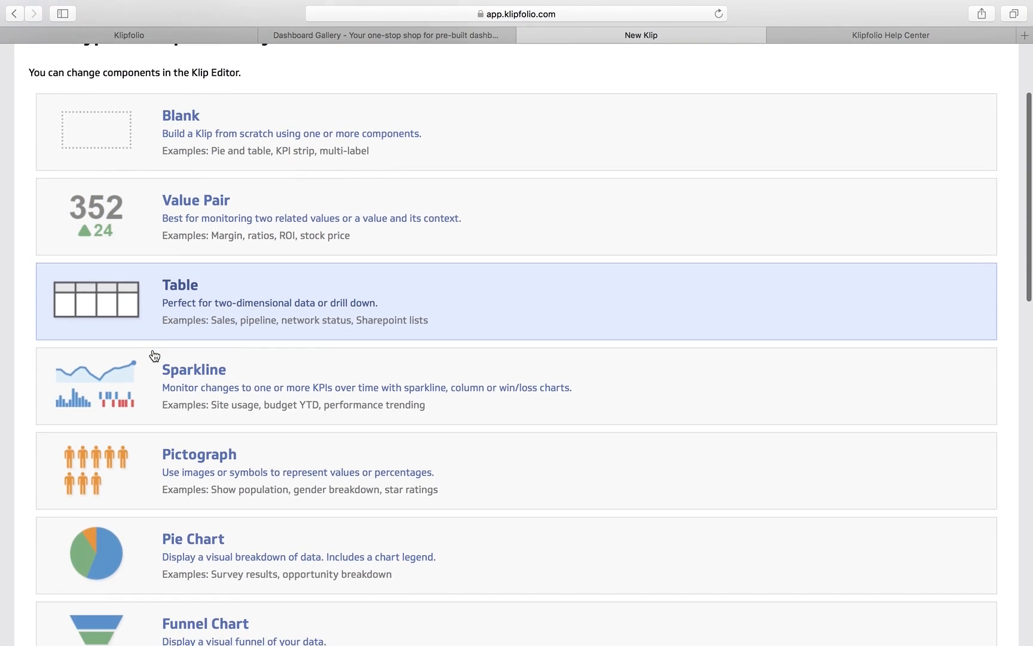
{"action": "scroll", "coordinate": [154, 356], "scroll_direction": "down", "scroll_amount": 5}
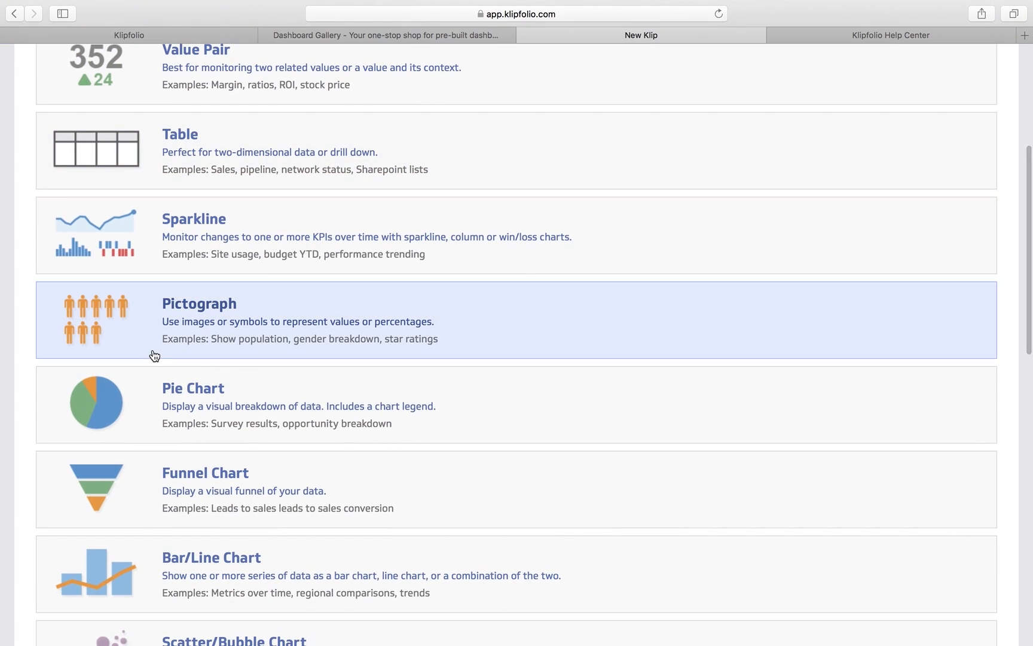
{"action": "scroll", "coordinate": [154, 356], "scroll_direction": "down", "scroll_amount": 6}
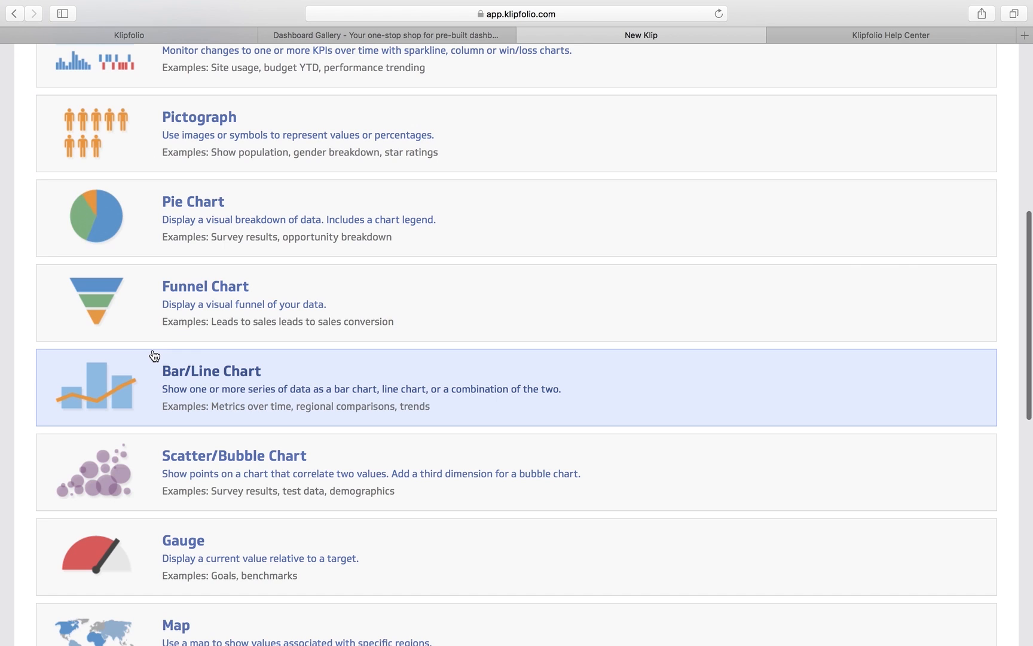
{"action": "scroll", "coordinate": [154, 356], "scroll_direction": "down", "scroll_amount": 7}
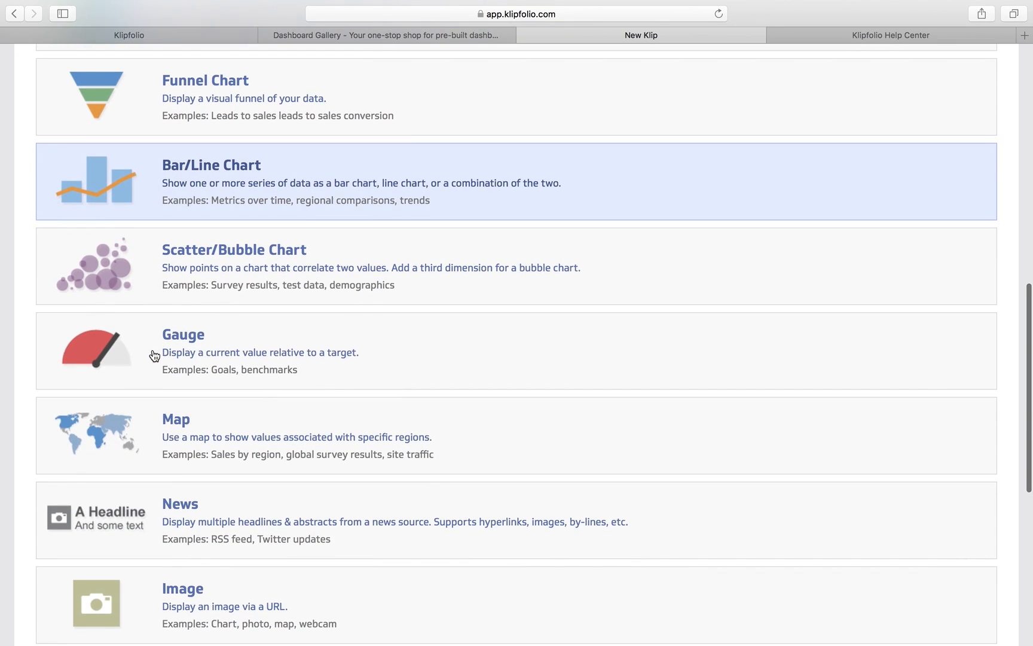
{"action": "scroll", "coordinate": [154, 355], "scroll_direction": "down", "scroll_amount": 6}
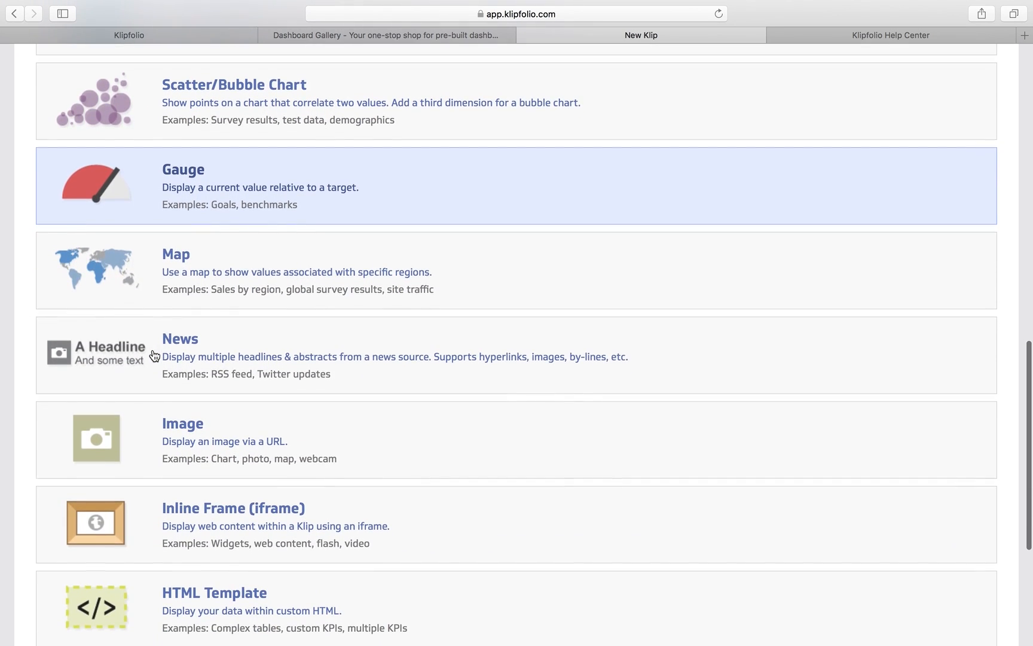
{"action": "scroll", "coordinate": [155, 355], "scroll_direction": "down", "scroll_amount": 3}
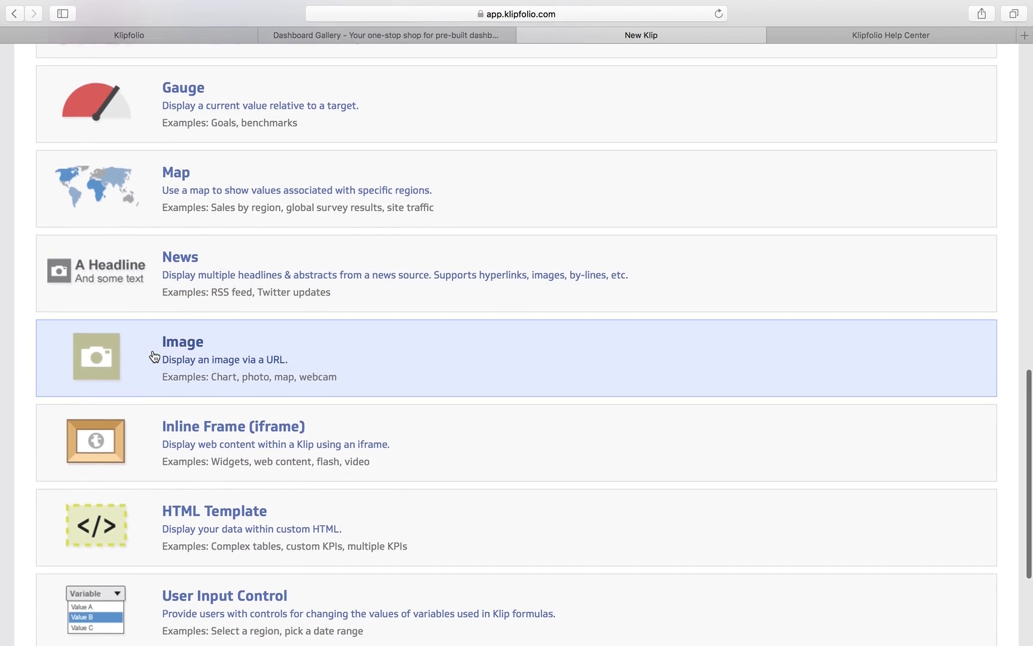
{"action": "scroll", "coordinate": [155, 356], "scroll_direction": "down", "scroll_amount": 7}
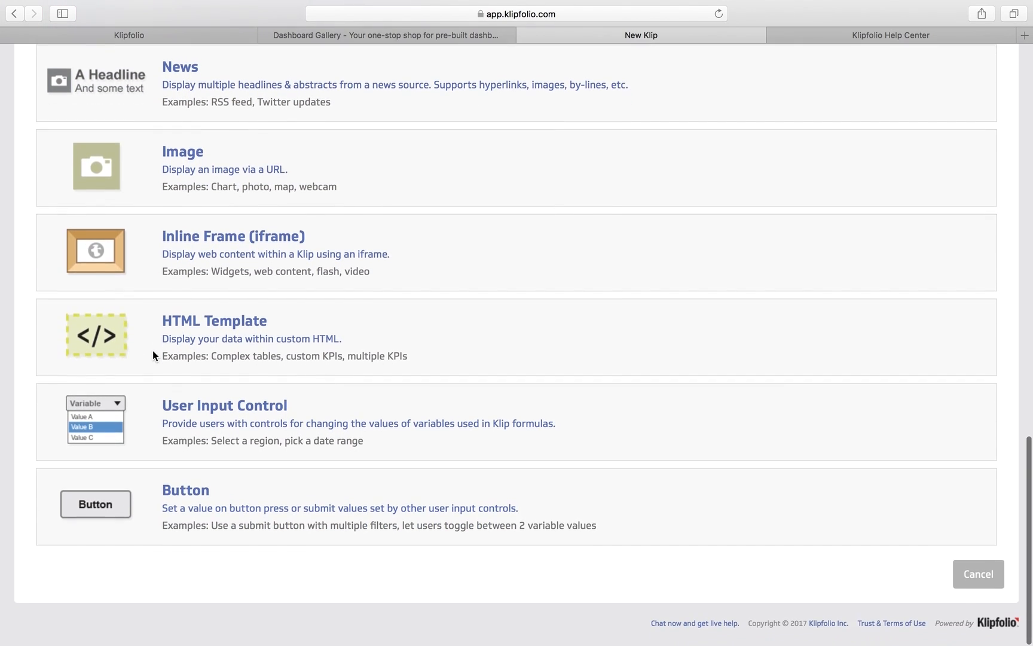
{"action": "scroll", "coordinate": [153, 353], "scroll_direction": "up", "scroll_amount": 9}
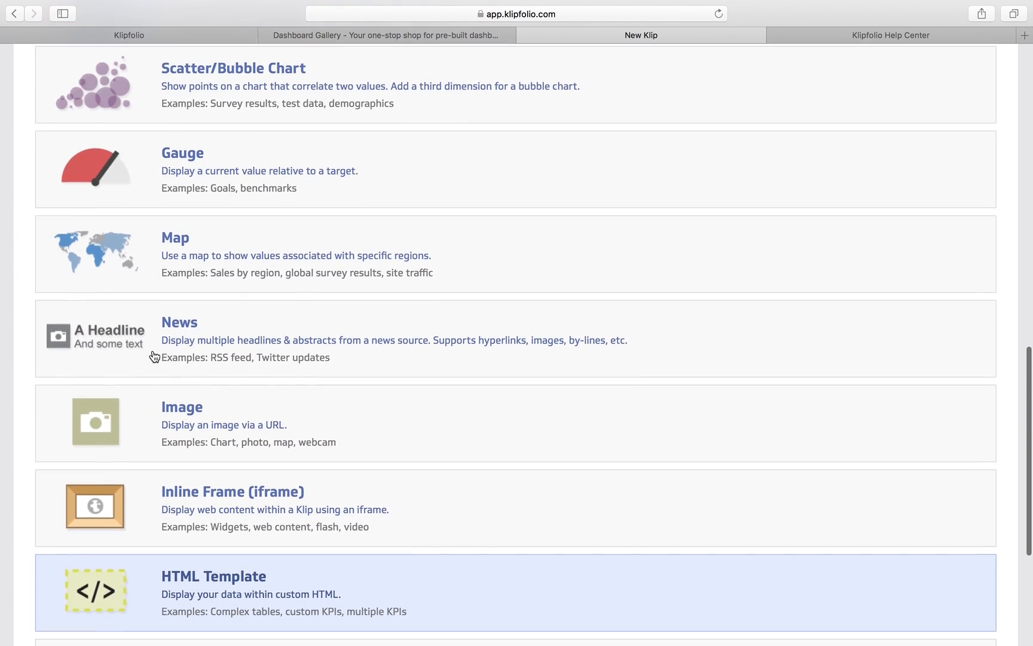
{"action": "scroll", "coordinate": [155, 357], "scroll_direction": "up", "scroll_amount": 18}
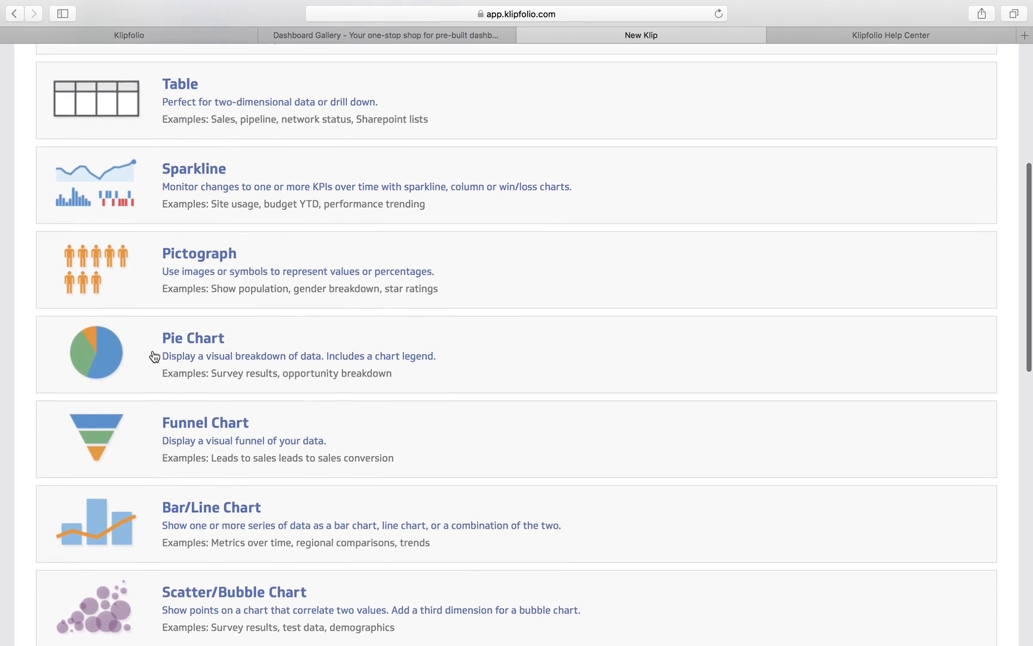
{"action": "scroll", "coordinate": [154, 356], "scroll_direction": "up", "scroll_amount": 10}
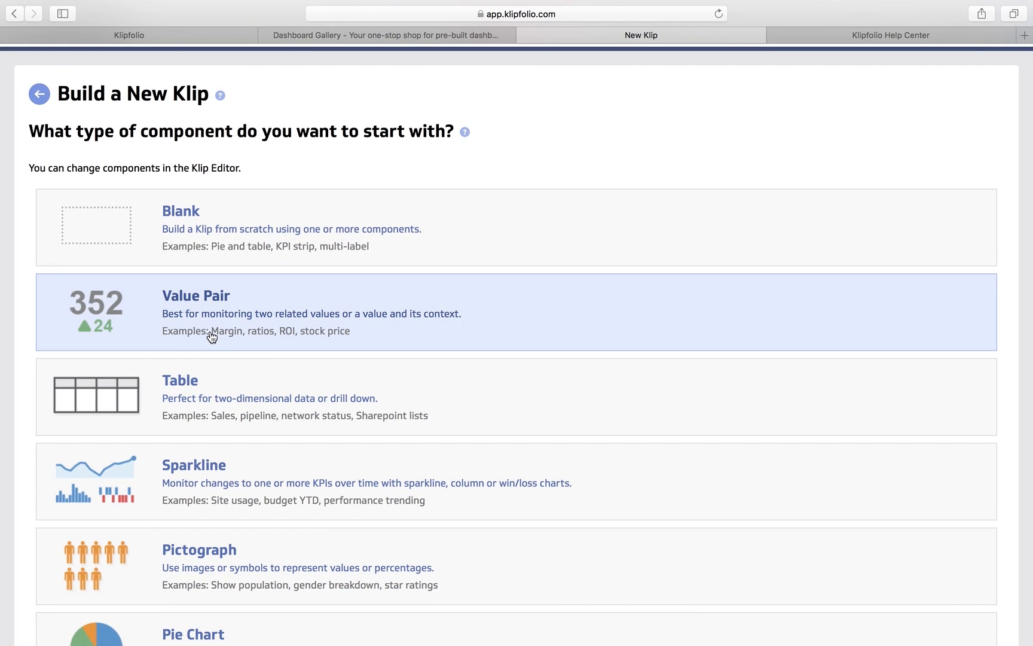
- Create the Klip from a Value Pair component using the existing Order status drill down data source from the library
{"action": "left_click", "coordinate": [211, 336]}
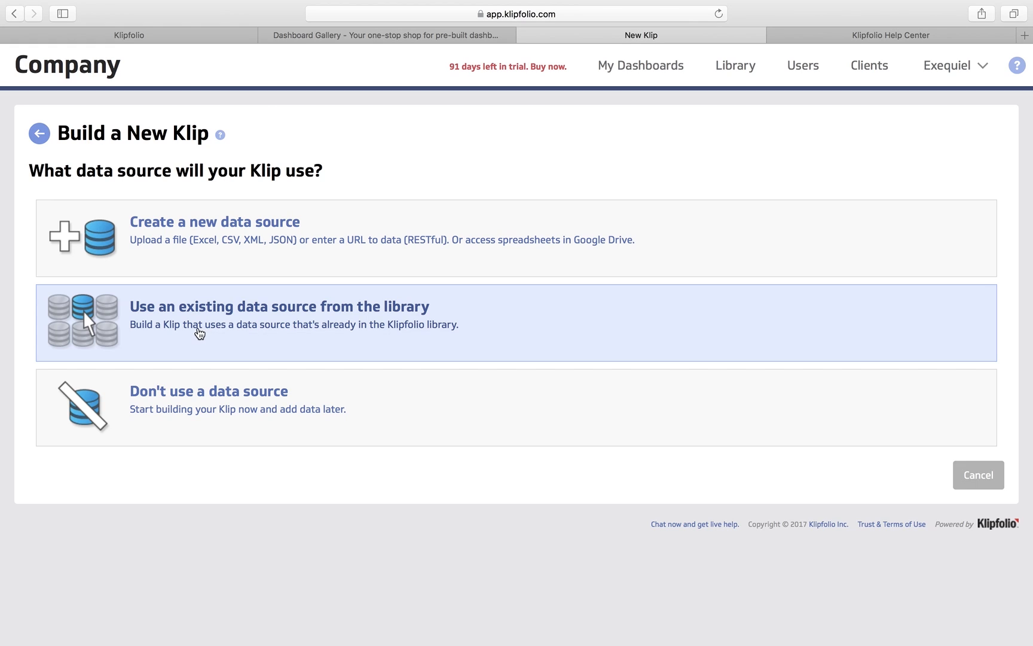
{"action": "scroll", "coordinate": [260, 336], "scroll_direction": "down", "scroll_amount": 1}
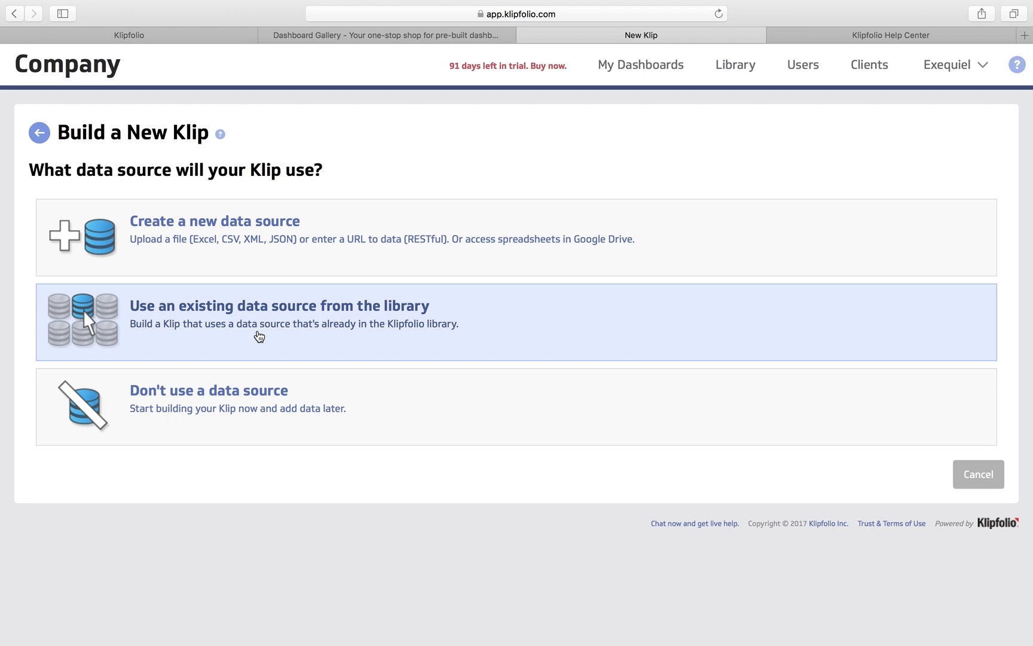
{"action": "left_click", "coordinate": [259, 336]}
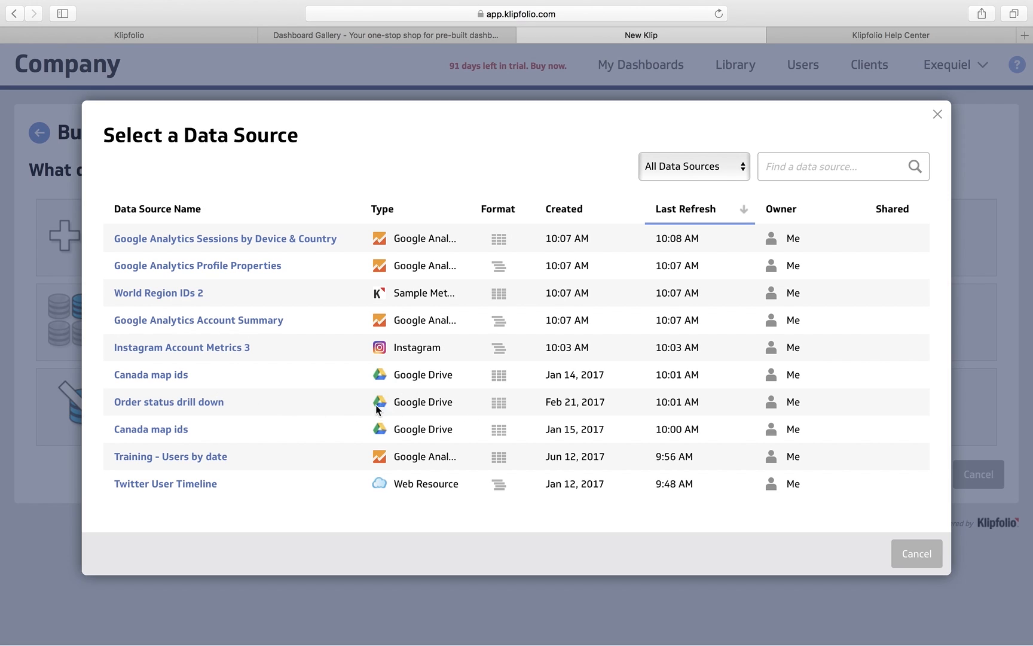
{"action": "left_click", "coordinate": [198, 407]}
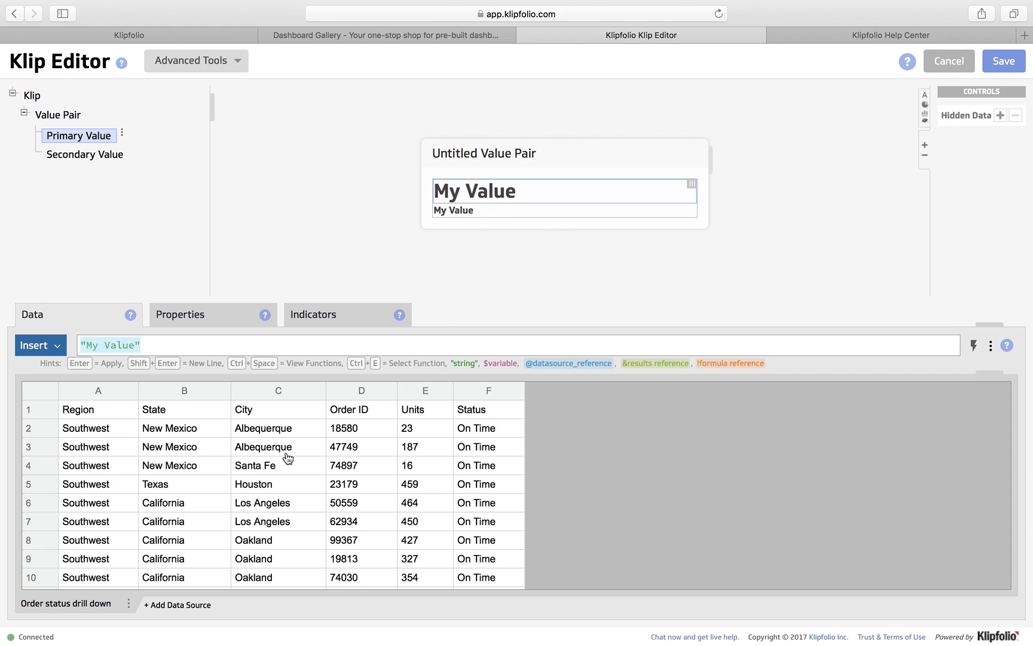
- View the formatting properties and indicator conditions of the value pair's Primary Value
{"action": "left_click", "coordinate": [197, 315]}
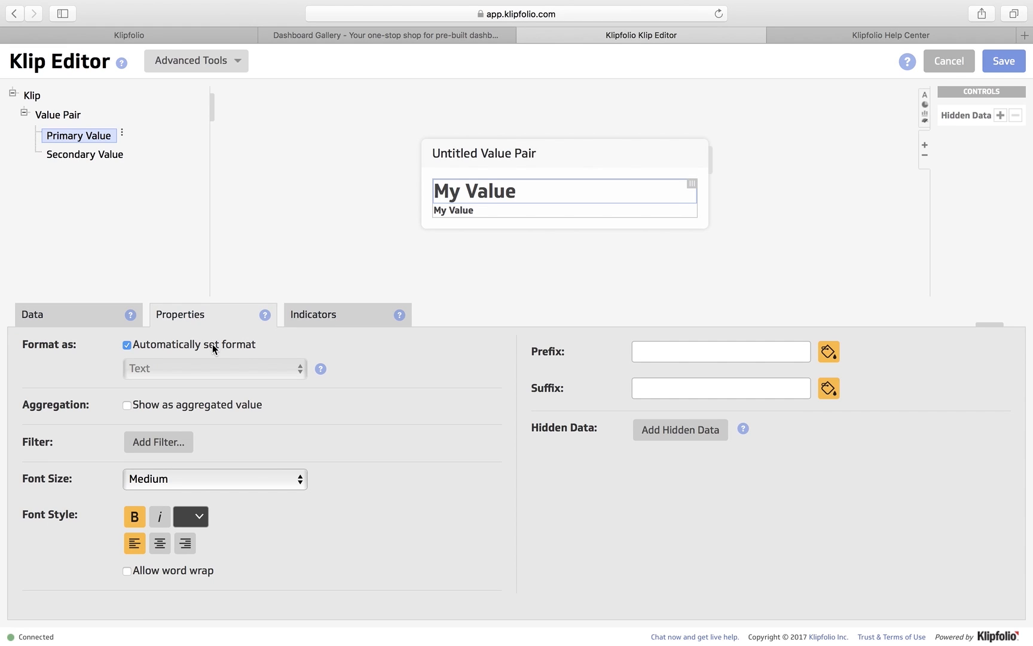
{"action": "left_click", "coordinate": [312, 322]}
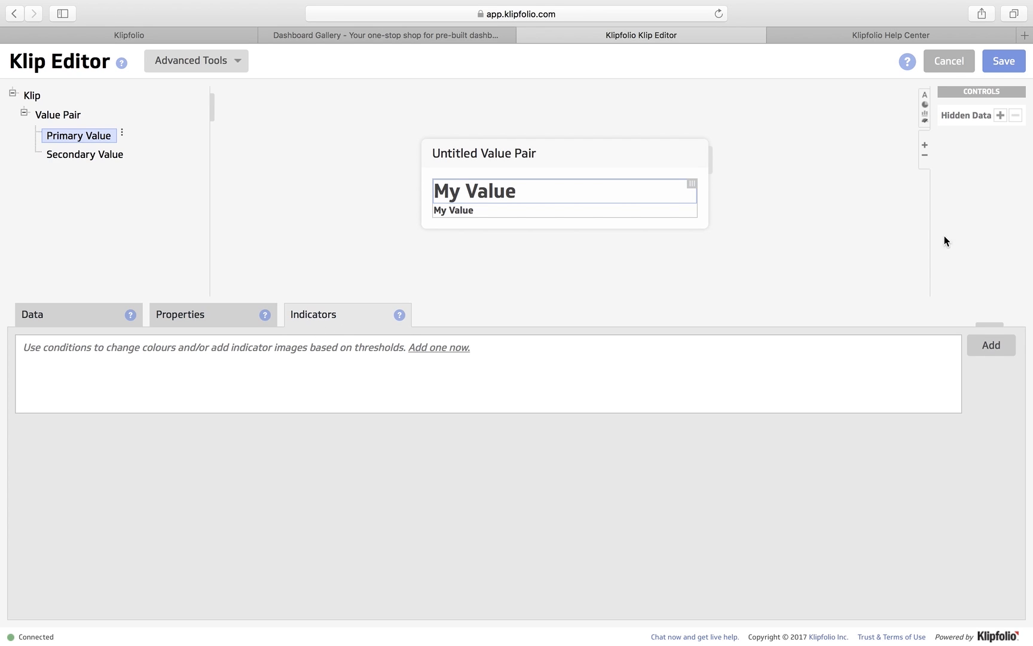
- Add a Table component above the value pair in the Klip and remove it again
{"action": "left_click", "coordinate": [926, 108]}
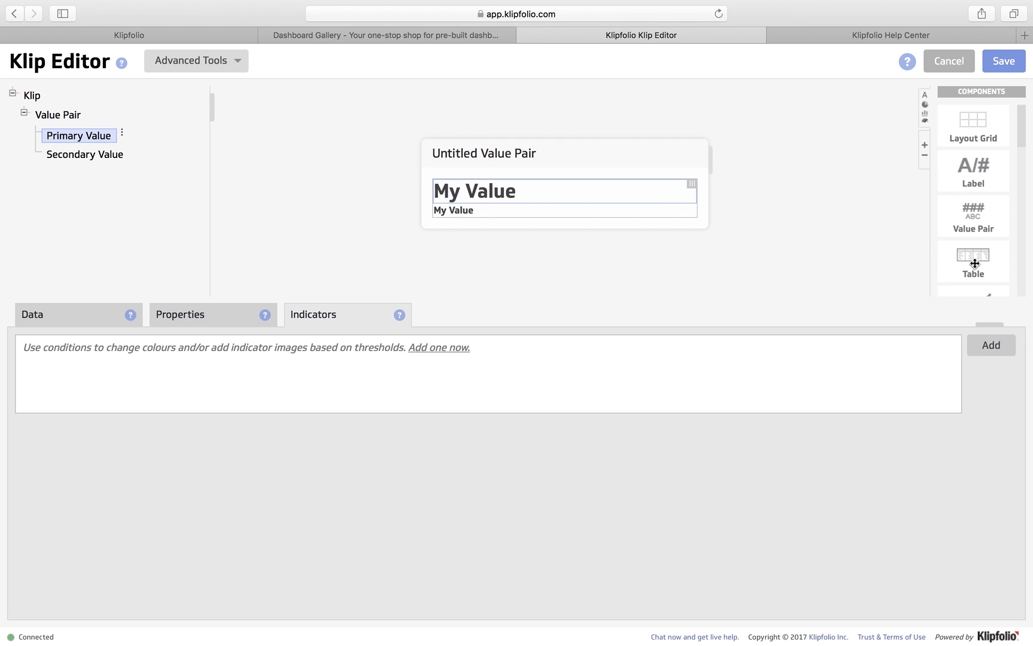
{"action": "left_click_drag", "start_coordinate": [975, 263], "coordinate": [579, 202]}
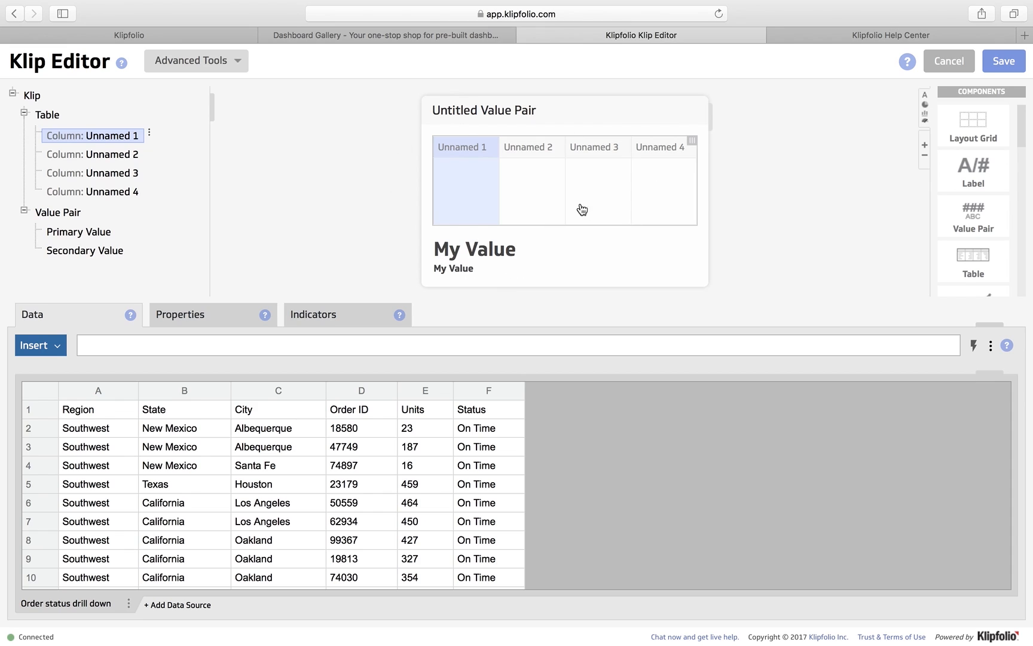
{"action": "left_click", "coordinate": [693, 139]}
{"action": "left_click", "coordinate": [693, 140]}
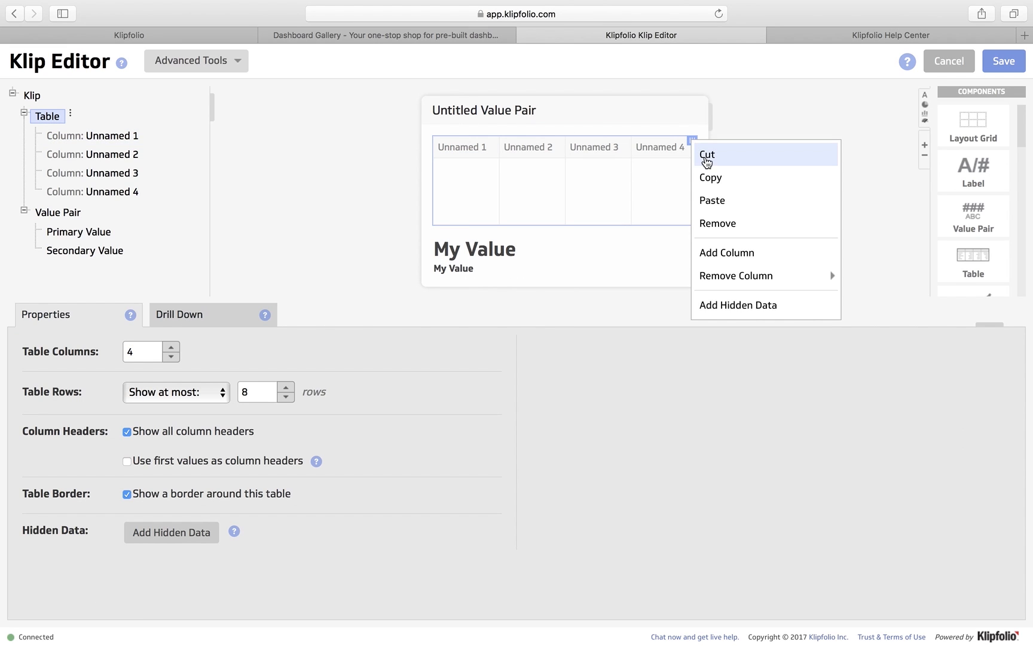
{"action": "left_click", "coordinate": [729, 225]}
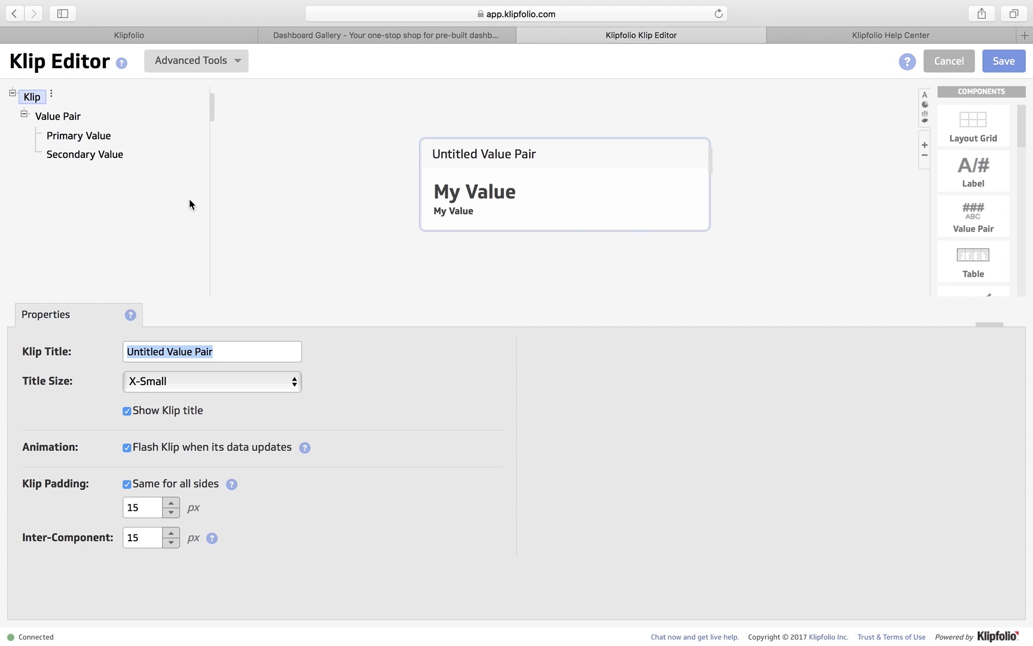
- Replace the value pair's Primary Value placeholder text with "Number of units"
{"action": "left_click", "coordinate": [66, 117]}
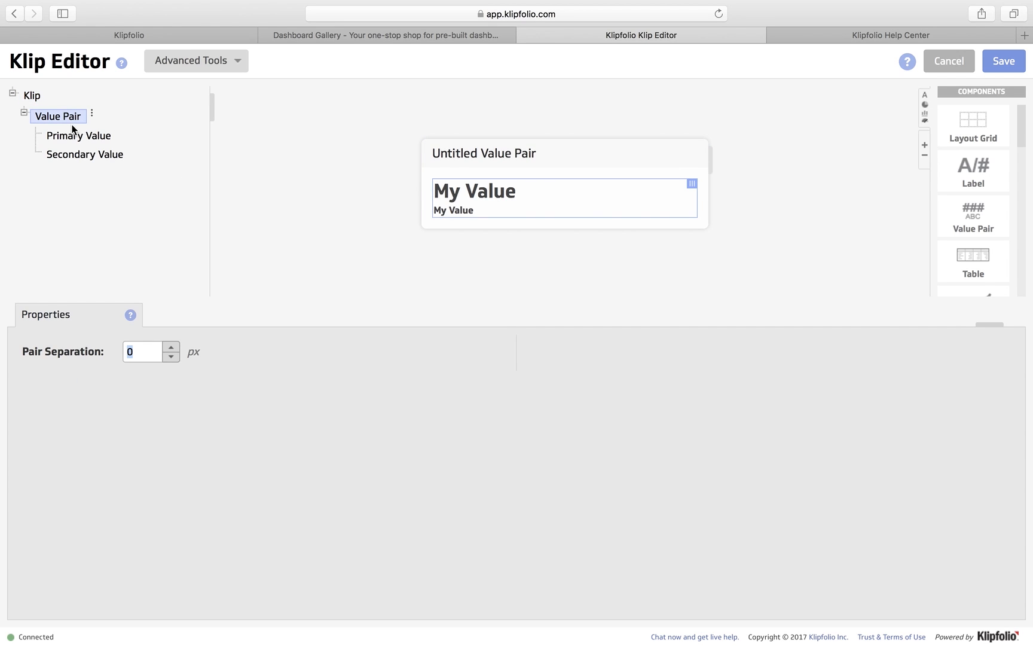
{"action": "left_click", "coordinate": [76, 137]}
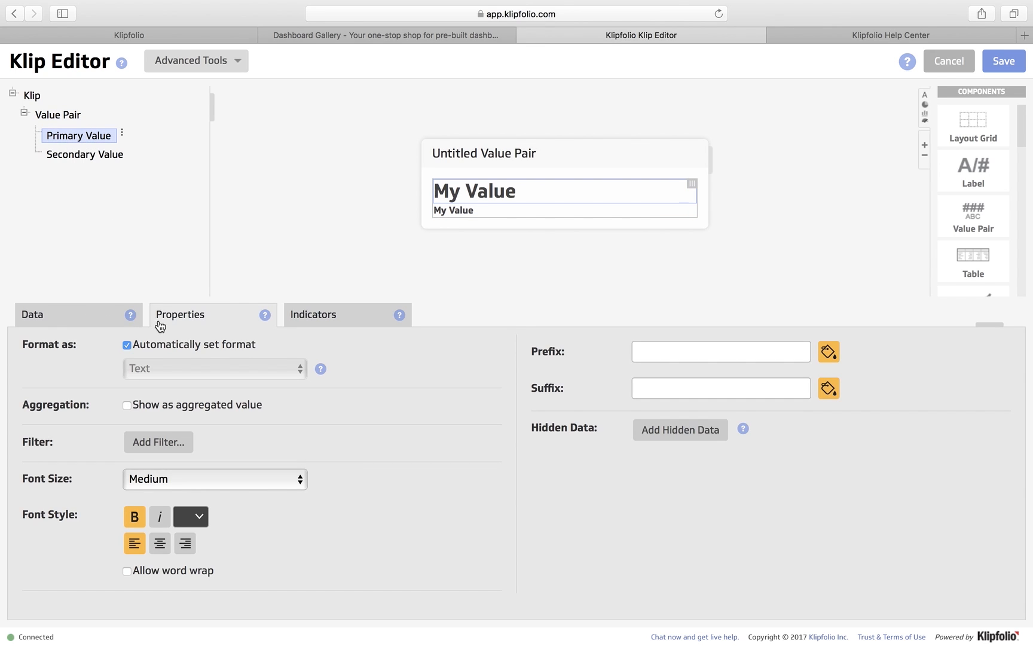
{"action": "left_click", "coordinate": [63, 322]}
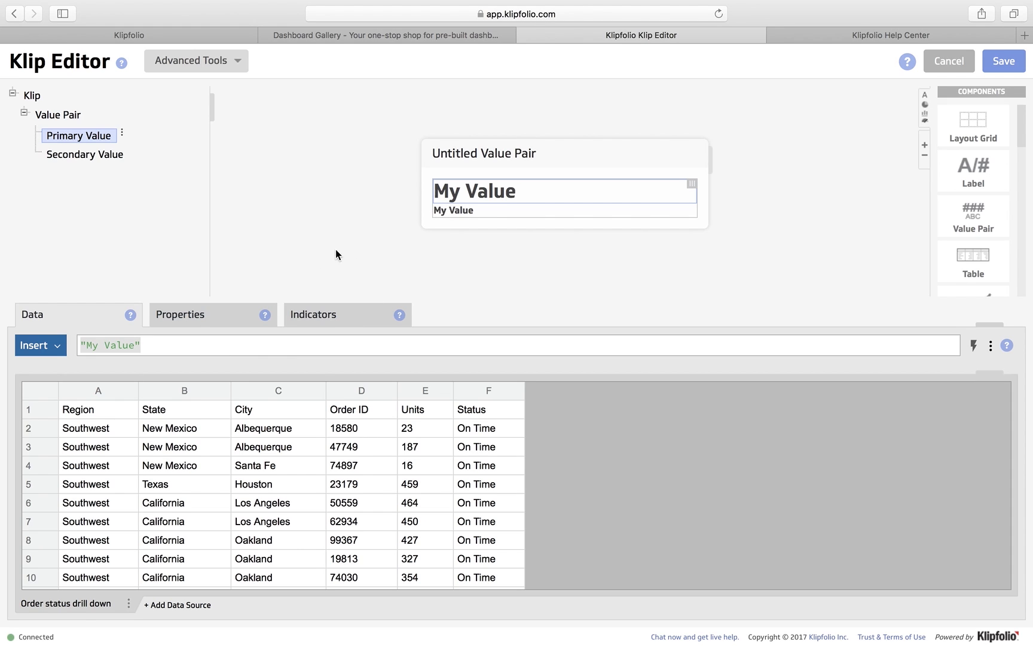
{"action": "left_click", "coordinate": [157, 347]}
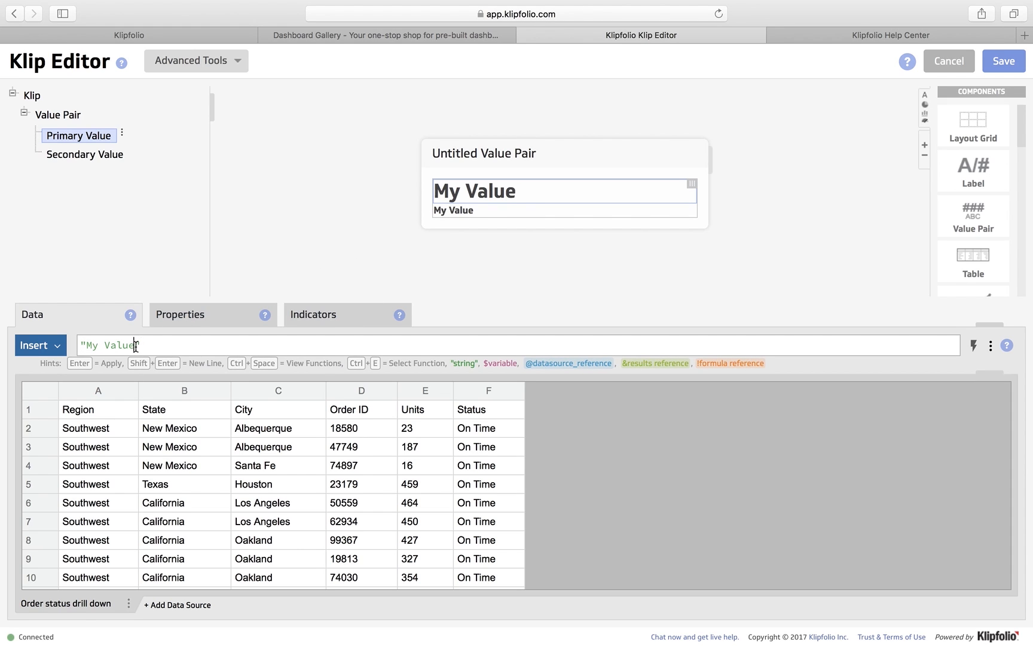
{"action": "left_click_drag", "start_coordinate": [137, 345], "coordinate": [84, 346]}
{"action": "left_click", "coordinate": [178, 349]}
{"action": "key", "text": "BackSpace"}
{"action": "type", "text": "\""}
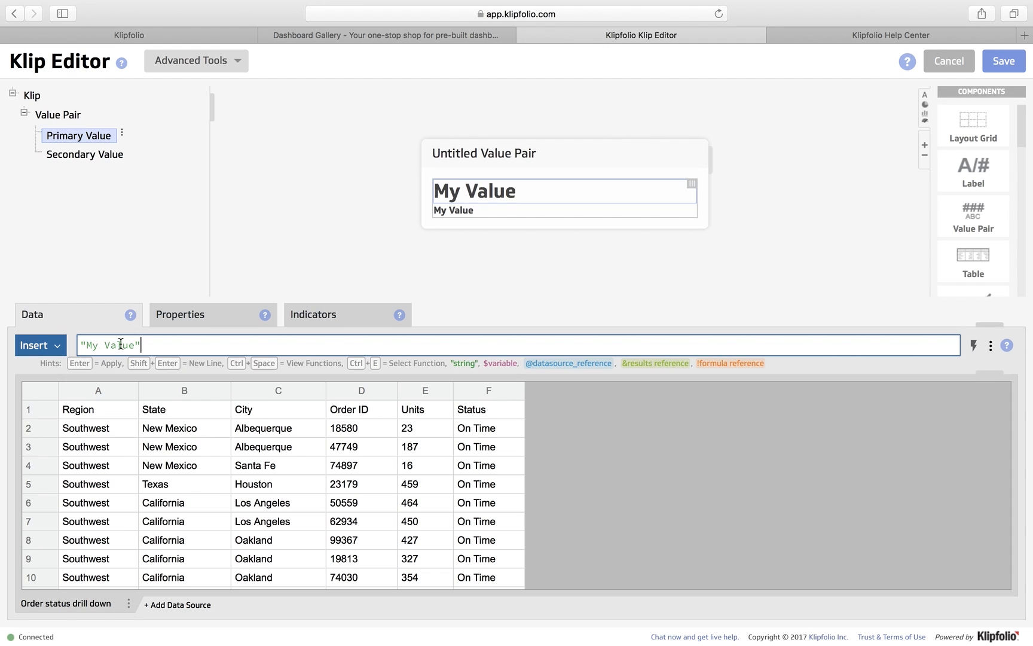
{"action": "left_click_drag", "start_coordinate": [135, 346], "coordinate": [84, 345]}
{"action": "type", "text": "Number "}
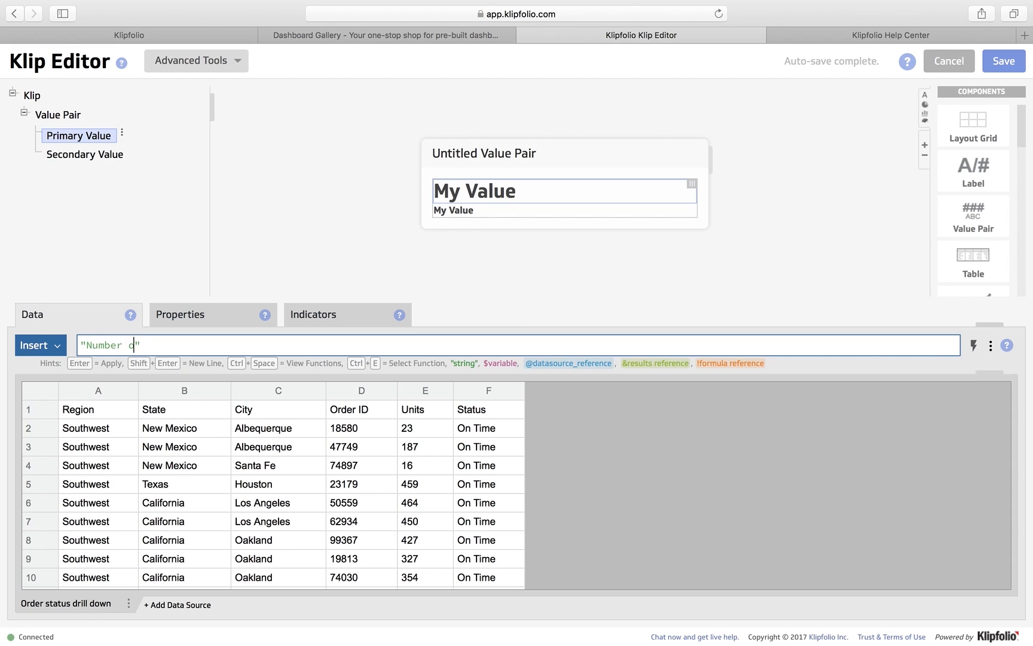
{"action": "type", "text": "of units"}
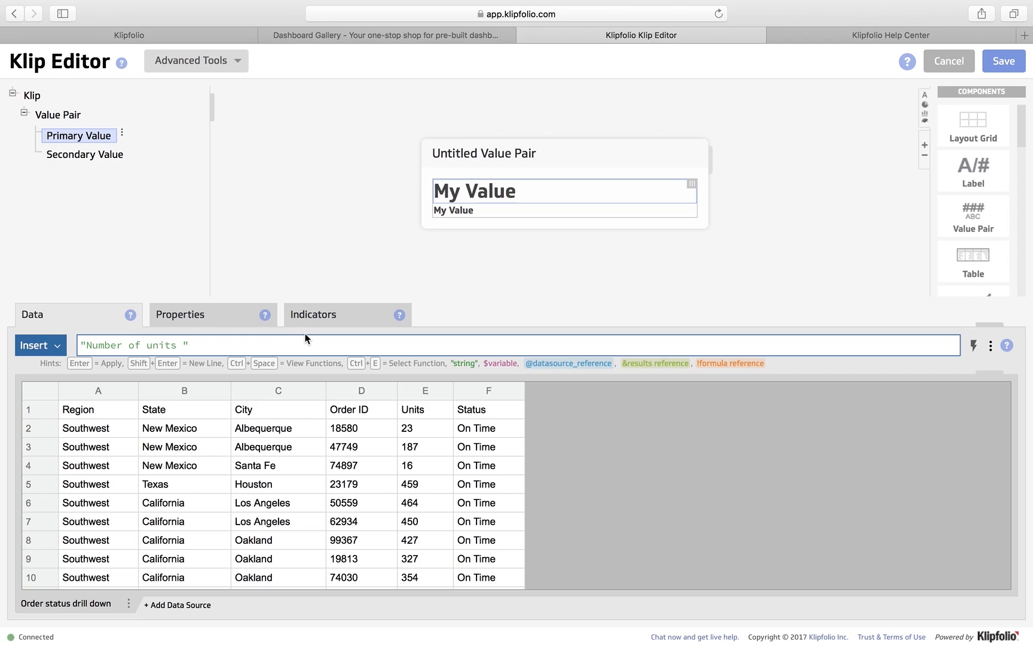
- Extend the Primary Value text to "Number of units - Los Angeles", apply it, and widen the Klip preview to fit the text
{"action": "type", "text": "Los Angekes"}
{"action": "key", "text": "BackSpace"}
{"action": "key", "text": "BackSpace"}
{"action": "key", "text": "BackSpace"}
{"action": "type", "text": "les"}
{"action": "left_click", "coordinate": [182, 345]}
{"action": "type", "text": "-"}
{"action": "left_click", "coordinate": [330, 348]}
{"action": "key", "text": "Return"}
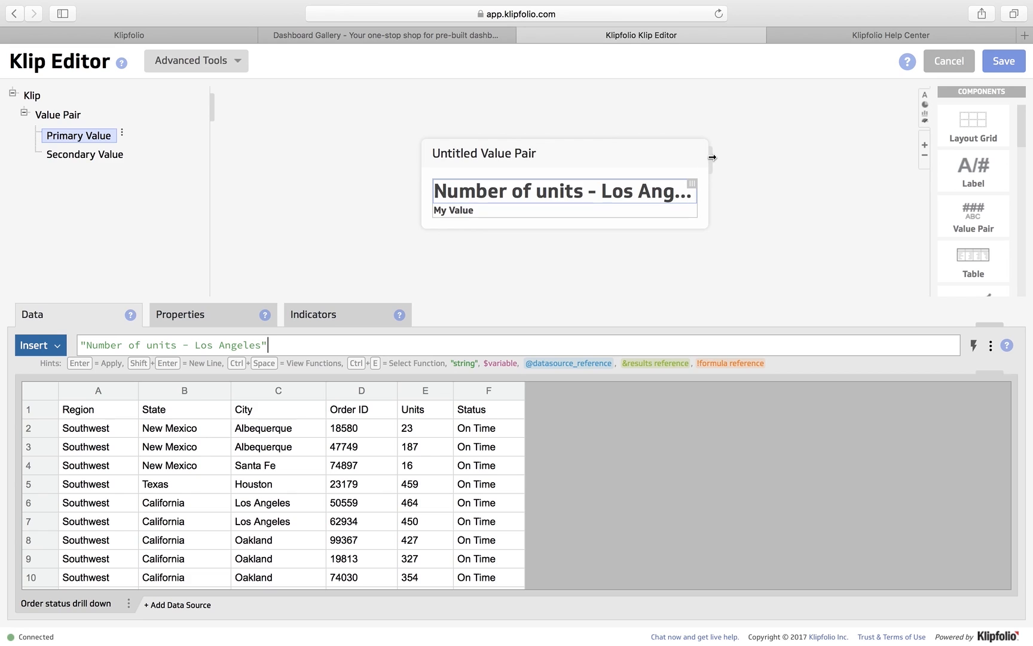
{"action": "left_click_drag", "start_coordinate": [712, 157], "coordinate": [888, 162]}
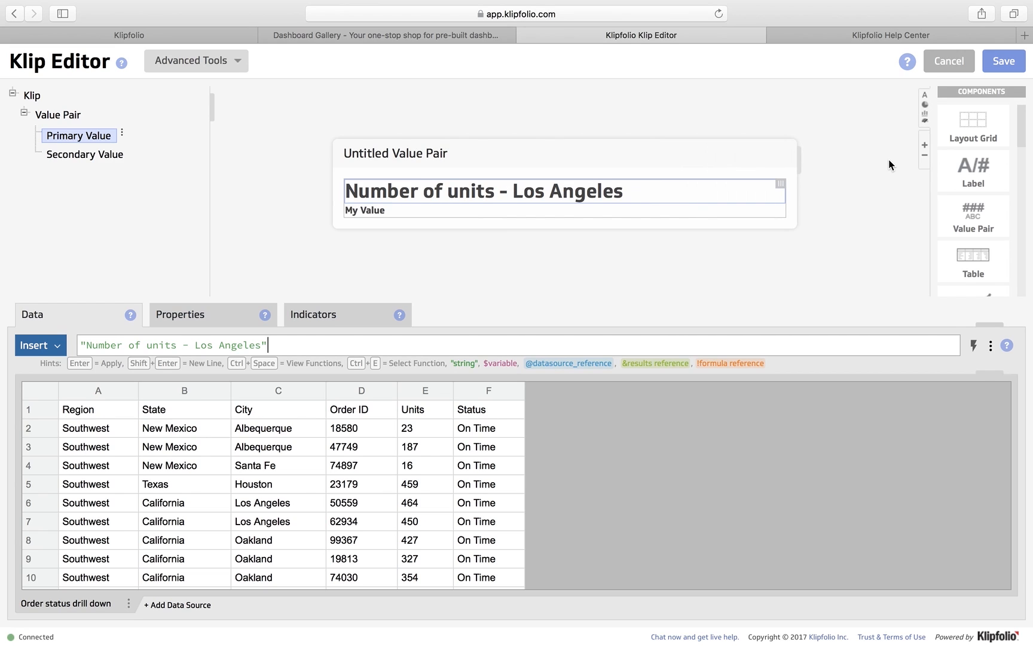
- Center the Primary Value text, set its font size to Large, and color it dark blue
{"action": "left_click", "coordinate": [202, 316]}
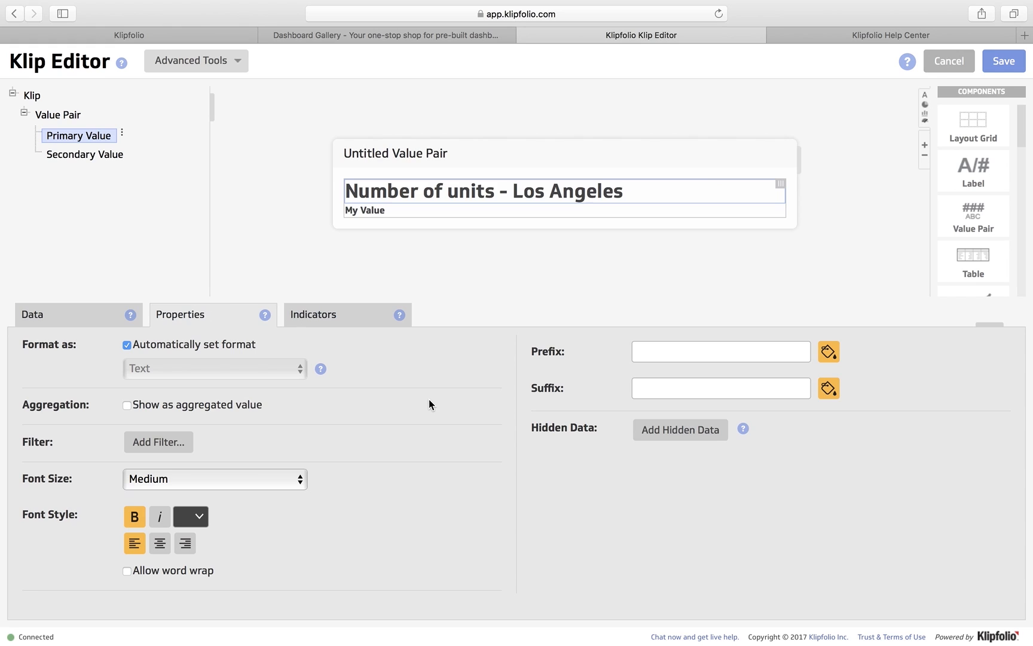
{"action": "left_click", "coordinate": [160, 544]}
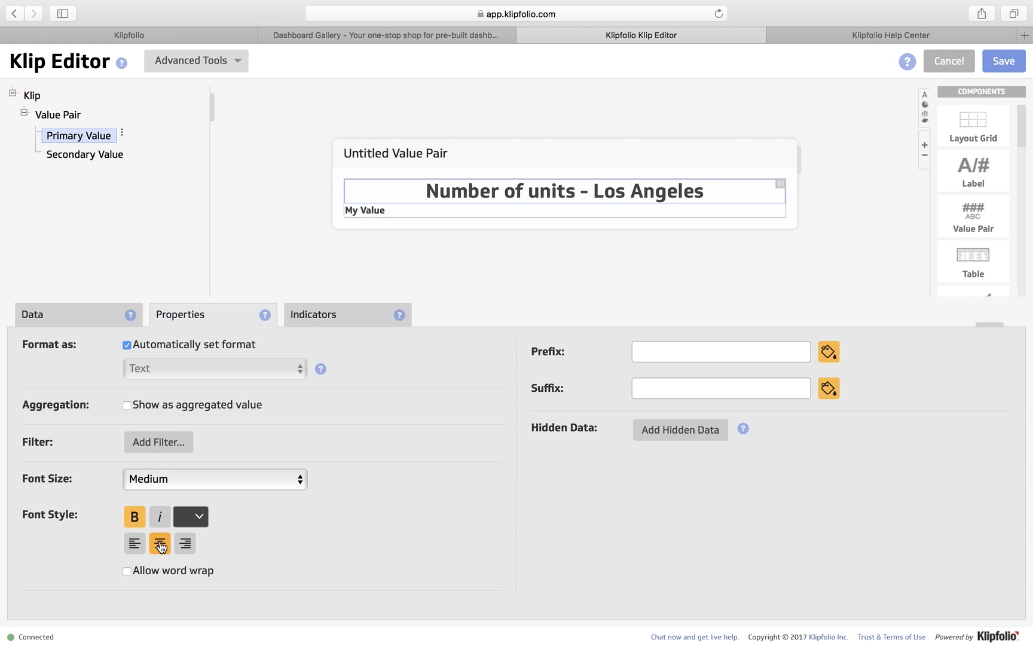
{"action": "left_click", "coordinate": [186, 486]}
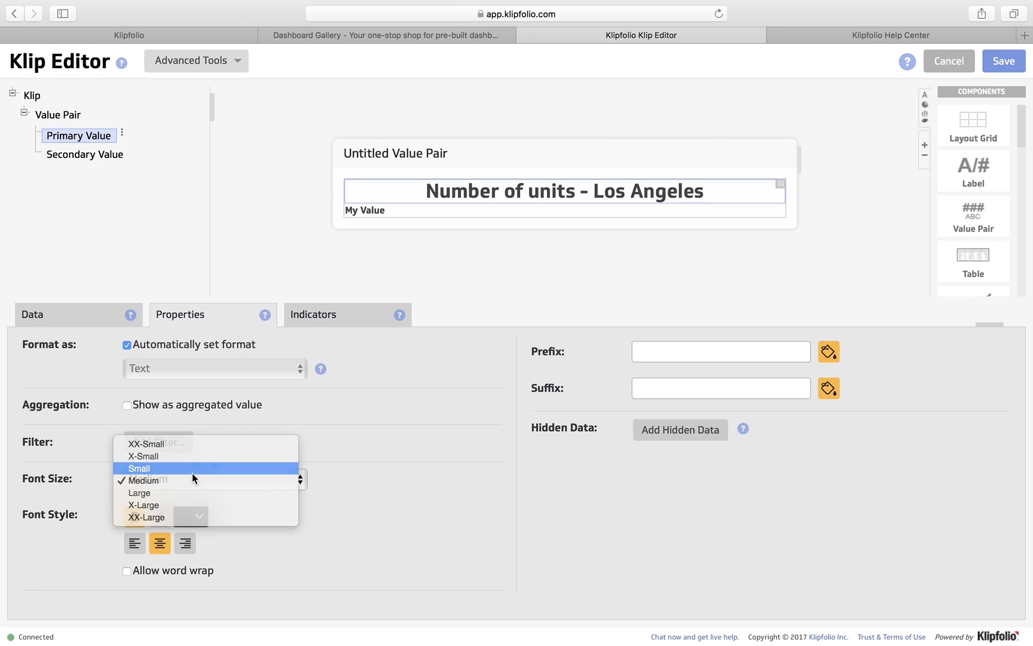
{"action": "left_click", "coordinate": [192, 473]}
{"action": "left_click", "coordinate": [185, 478]}
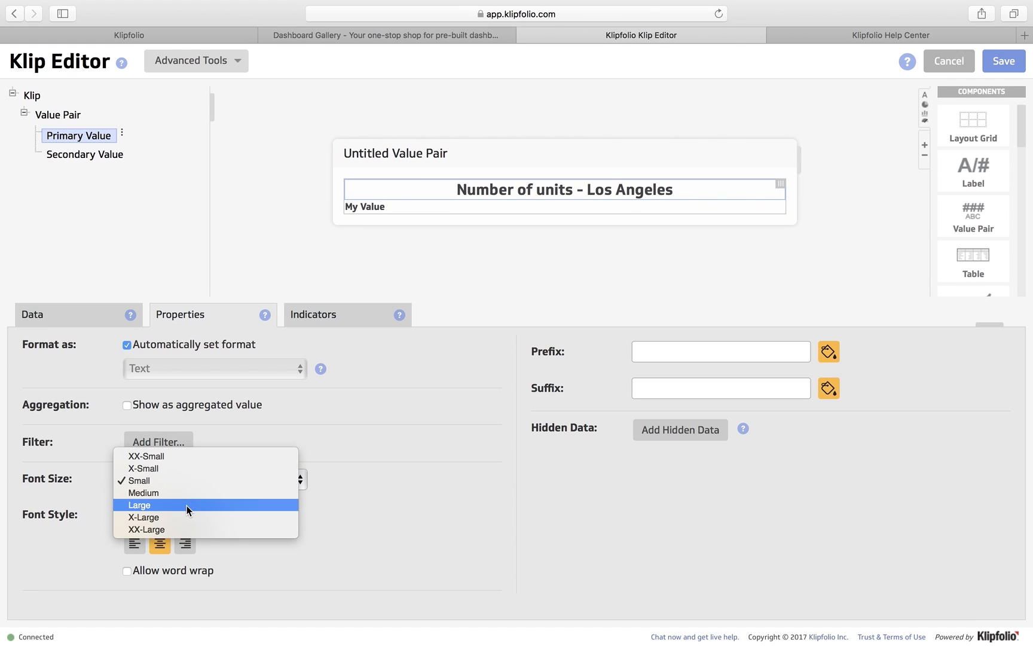
{"action": "left_click", "coordinate": [186, 505]}
{"action": "left_click", "coordinate": [197, 518]}
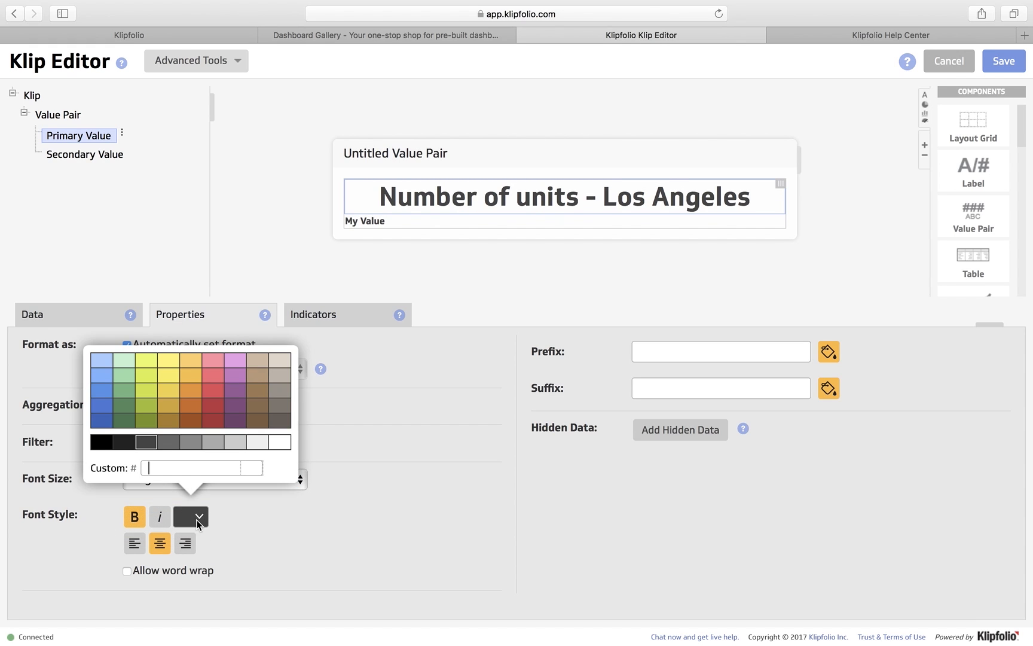
{"action": "left_click", "coordinate": [105, 420]}
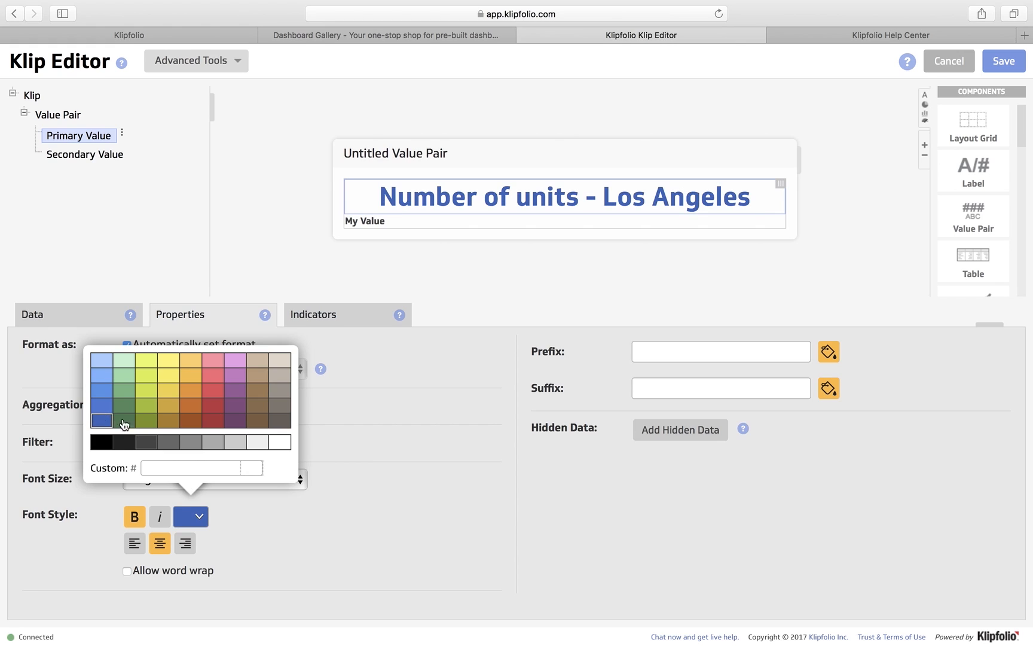
{"action": "left_click", "coordinate": [592, 311]}
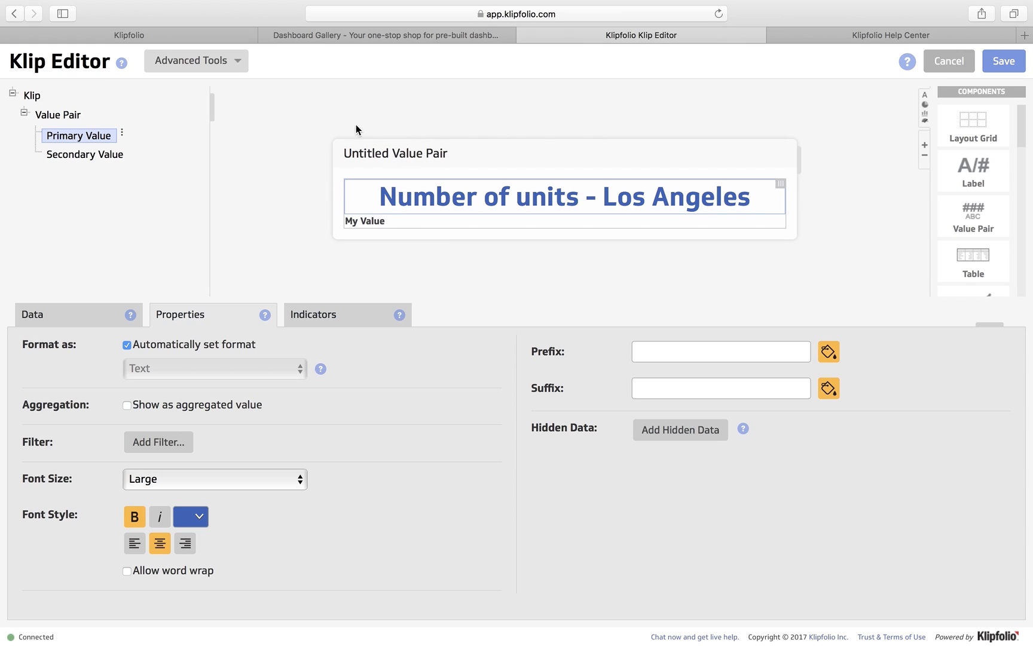
- Hide the Klip's title in the Klip properties
{"action": "left_click", "coordinate": [514, 158]}
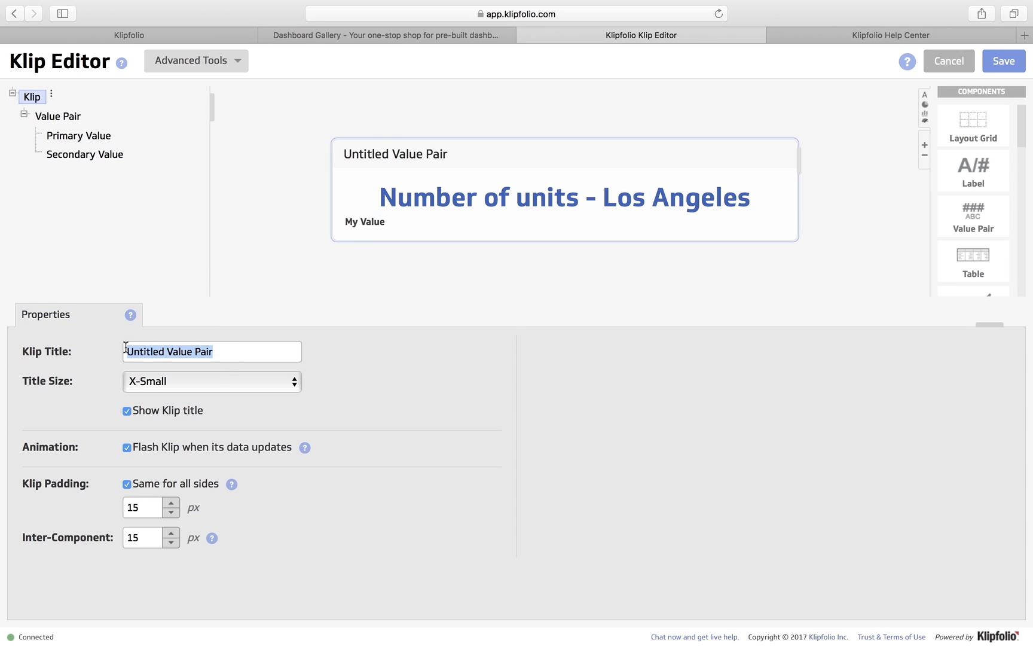
{"action": "left_click", "coordinate": [126, 412]}
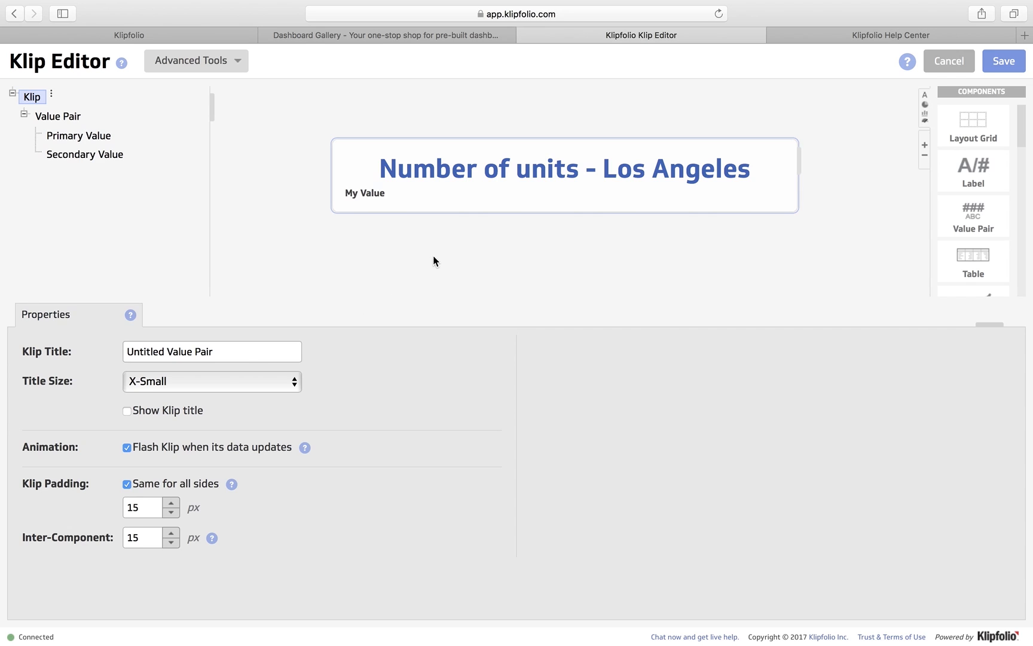
- Clear the Secondary Value's placeholder text and start its formula with the SELECT function
{"action": "left_click", "coordinate": [84, 154]}
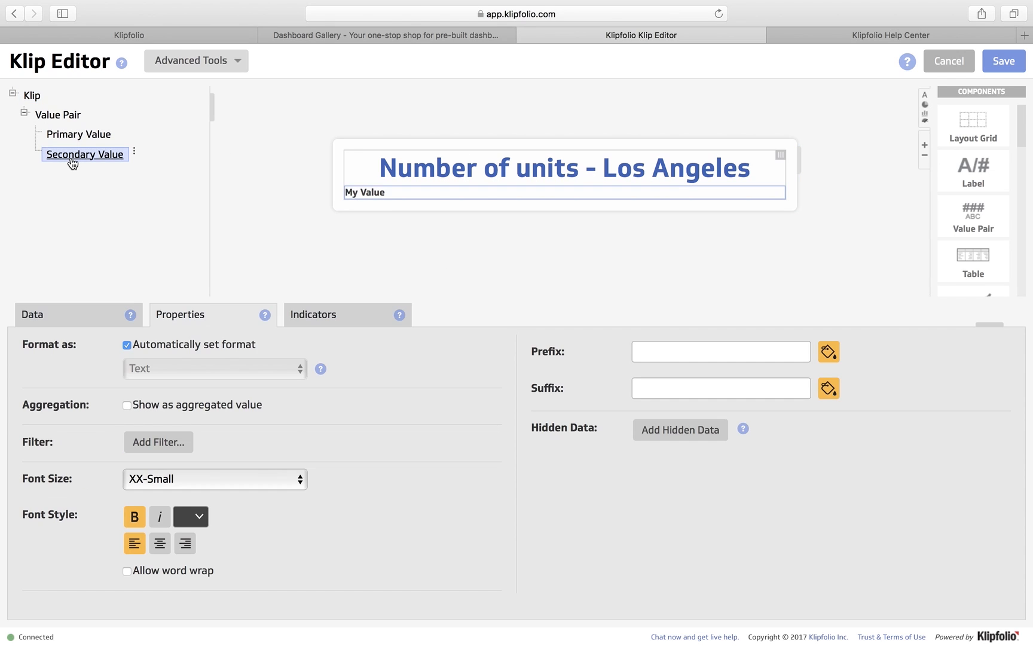
{"action": "left_click", "coordinate": [60, 319]}
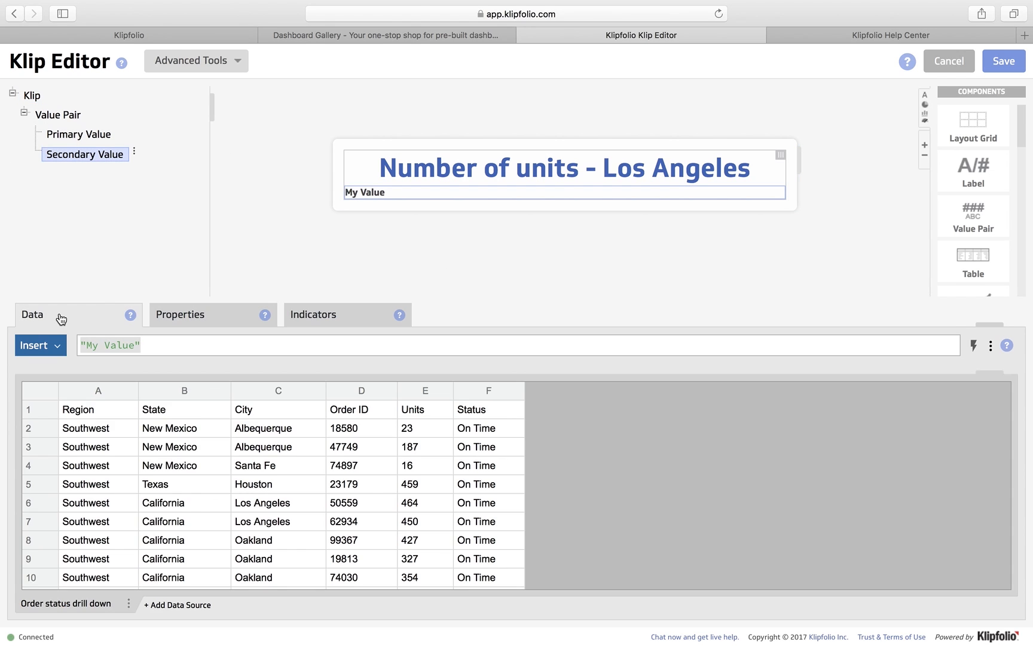
{"action": "left_click", "coordinate": [286, 348]}
{"action": "key", "text": "BackSpace"}
{"action": "key", "text": "BackSpace"}
{"action": "key", "text": "BackSpace"}
{"action": "key", "text": "BackSpace"}
{"action": "key", "text": "BackSpace"}
{"action": "key", "text": "BackSpace"}
{"action": "key", "text": "BackSpace"}
{"action": "key", "text": "BackSpace"}
{"action": "key", "text": "BackSpace"}
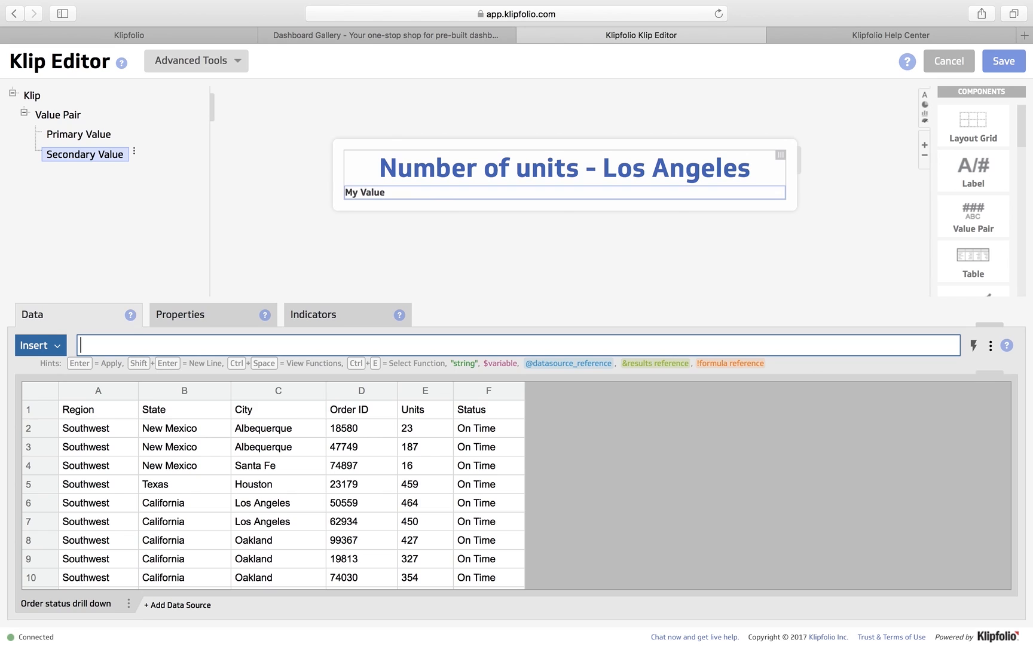
{"action": "type", "text": "s"}
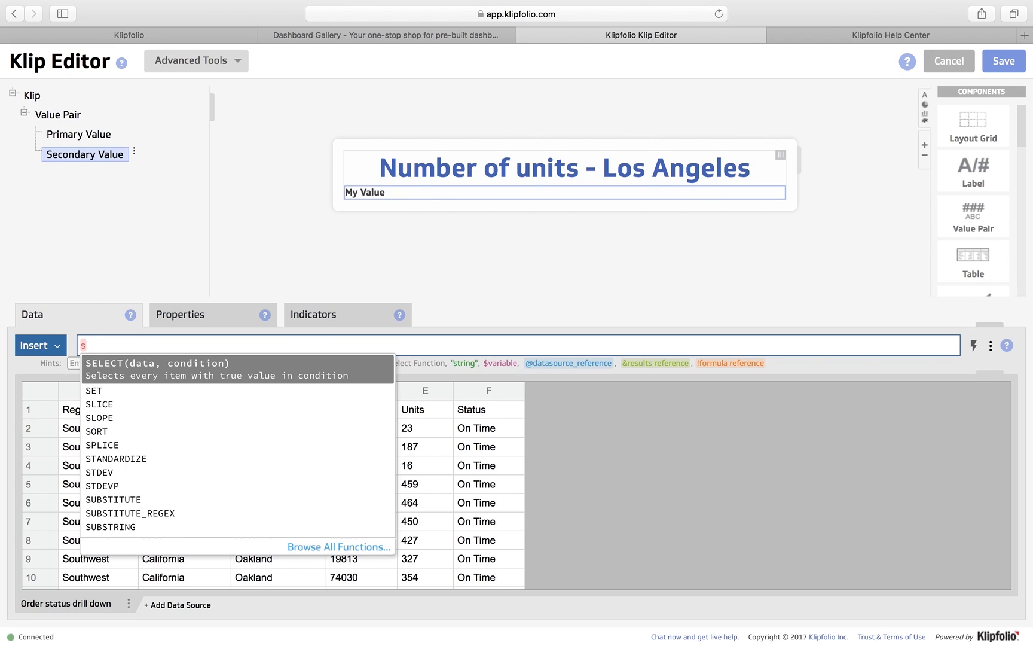
{"action": "type", "text": "e"}
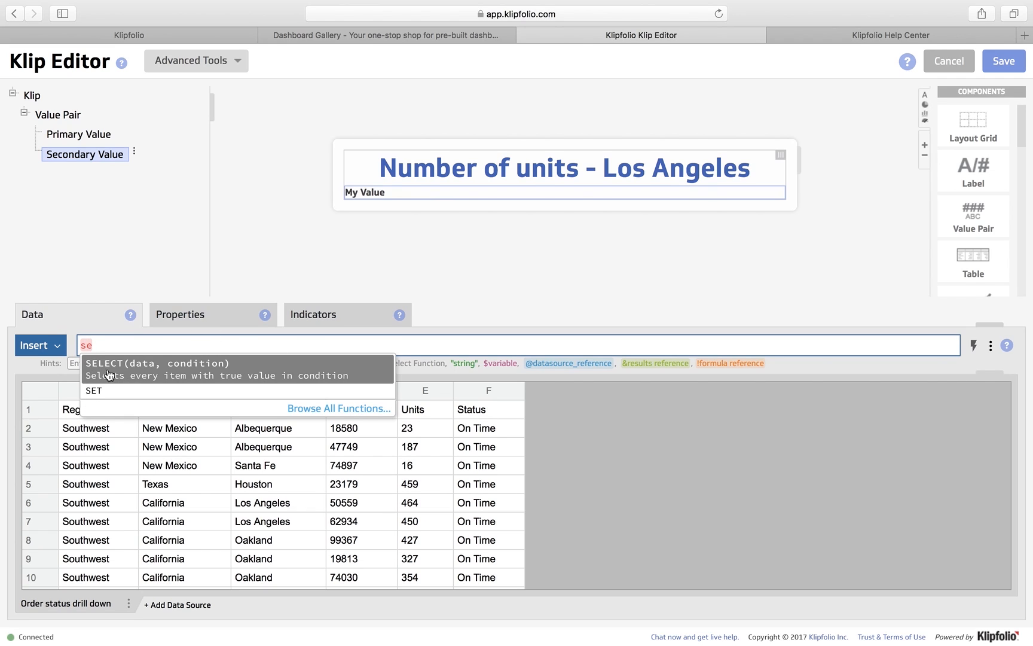
{"action": "left_click", "coordinate": [132, 376]}
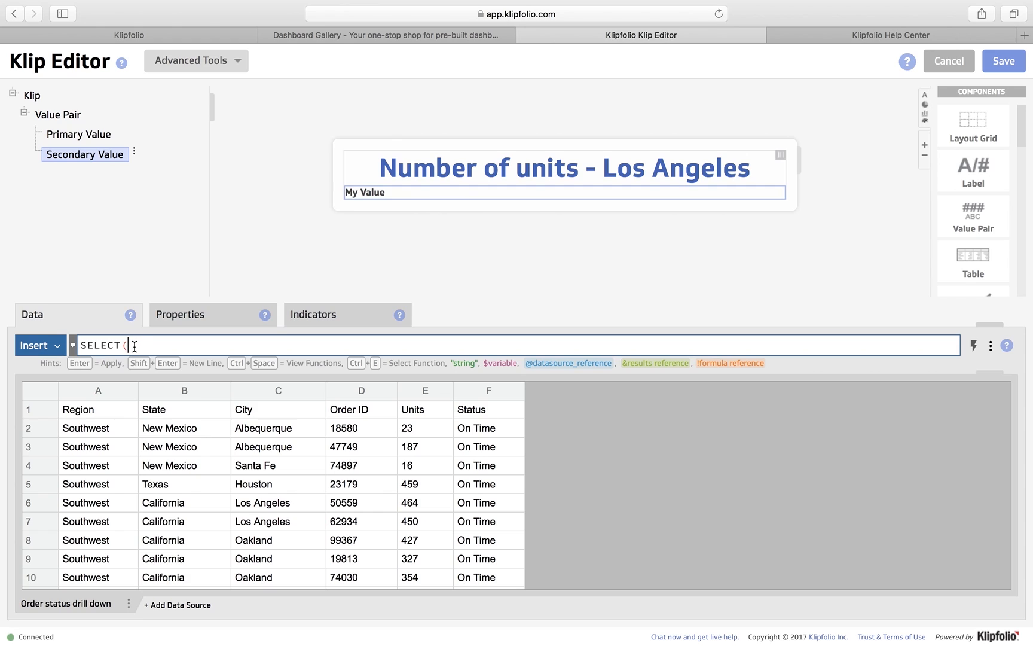
- Review the SELECT function's help and example, and insert the Units column (E) as its data parameter
{"action": "left_click", "coordinate": [73, 346]}
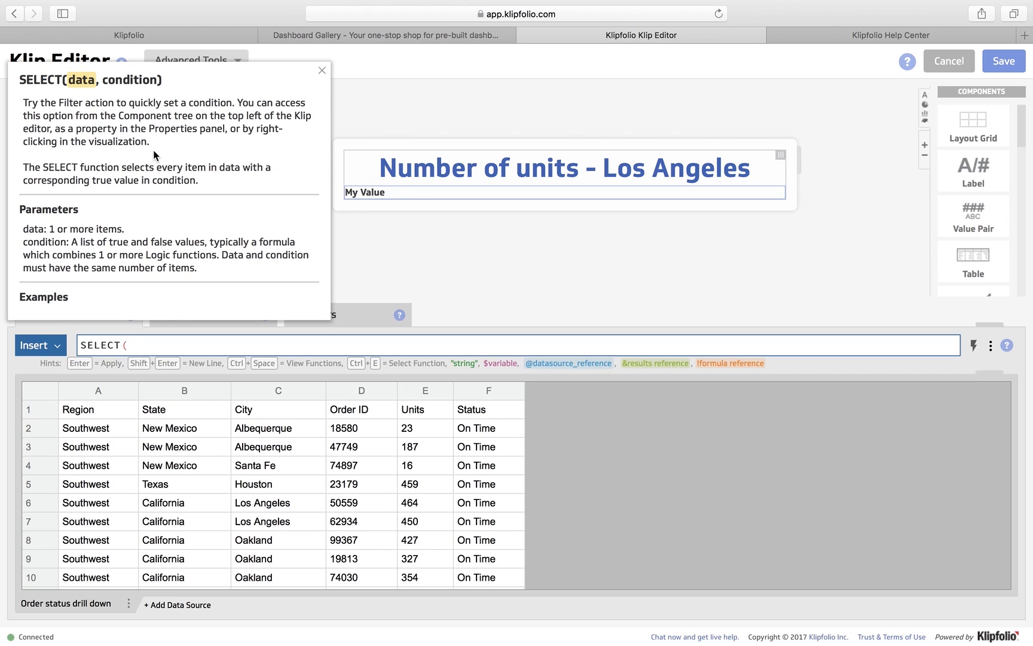
{"action": "scroll", "coordinate": [206, 250], "scroll_direction": "up", "scroll_amount": 1}
{"action": "scroll", "coordinate": [206, 250], "scroll_direction": "down", "scroll_amount": 5}
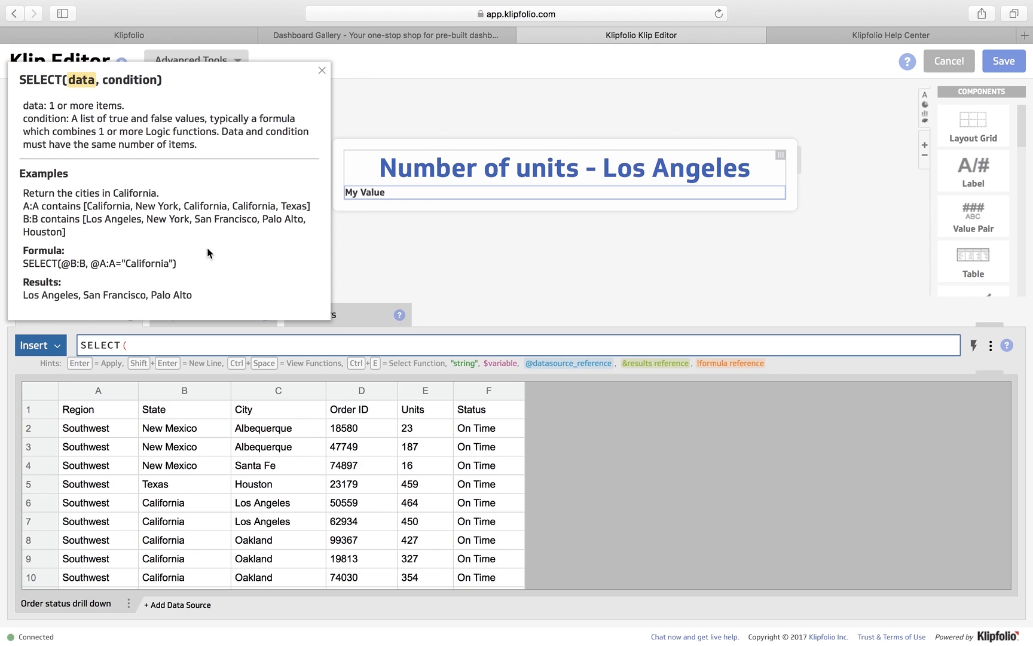
{"action": "scroll", "coordinate": [207, 247], "scroll_direction": "up", "scroll_amount": 5}
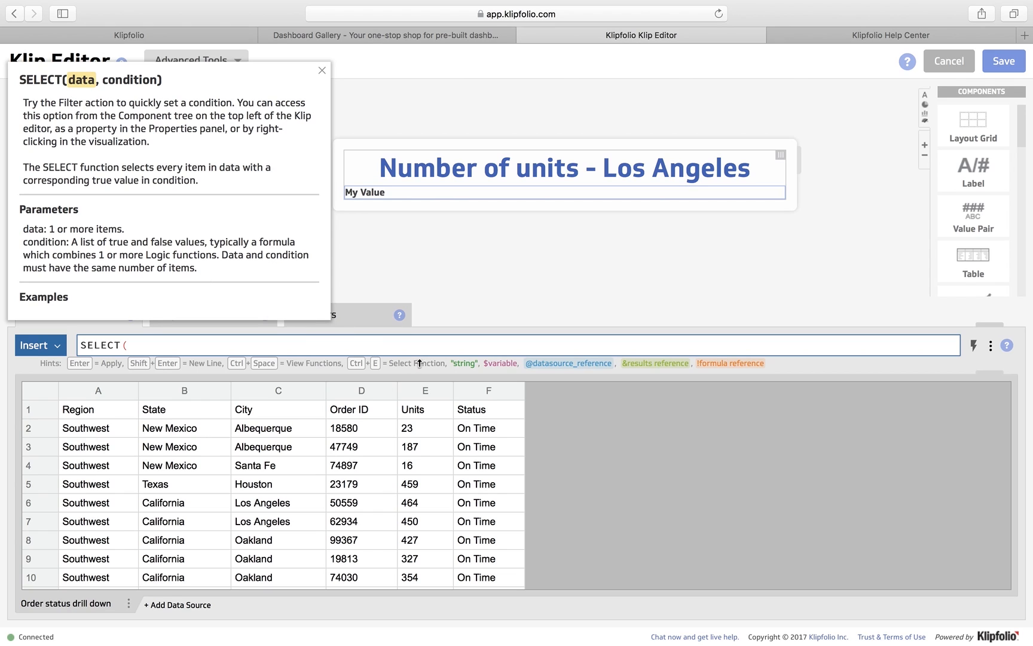
{"action": "left_click", "coordinate": [426, 396]}
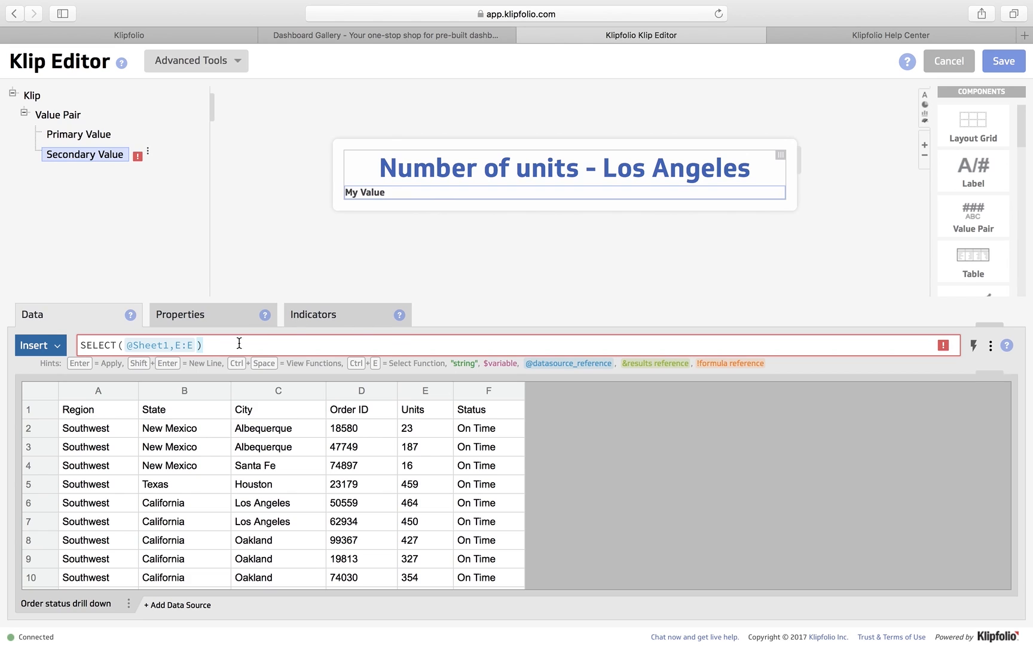
- Add the condition that the City column (C) equals "Los Angeles" to the SELECT formula and apply it
{"action": "left_click", "coordinate": [197, 348]}
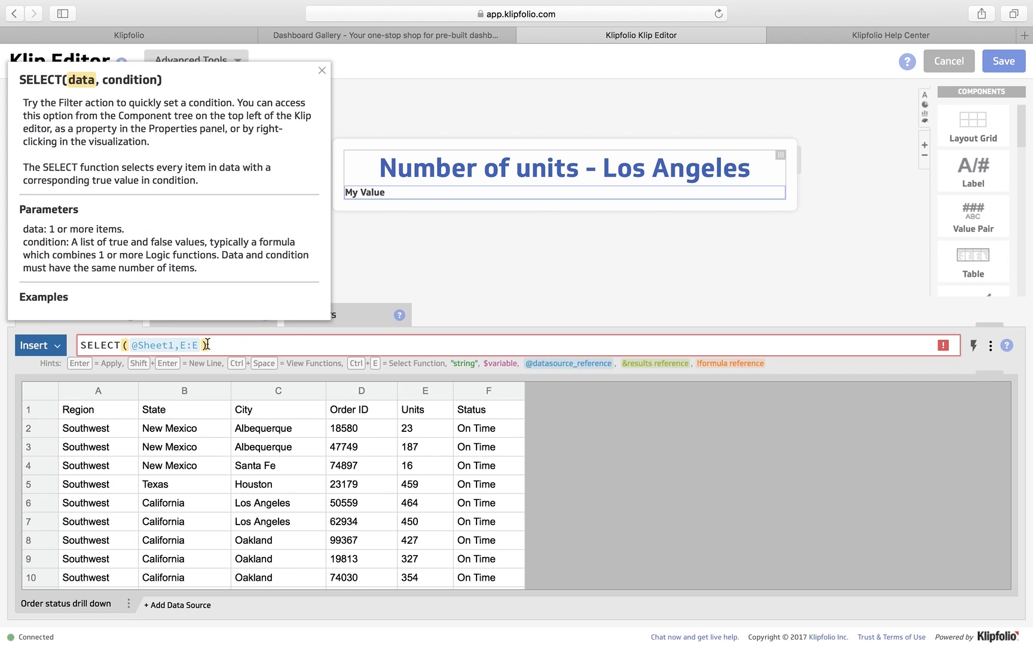
{"action": "type", "text": ","}
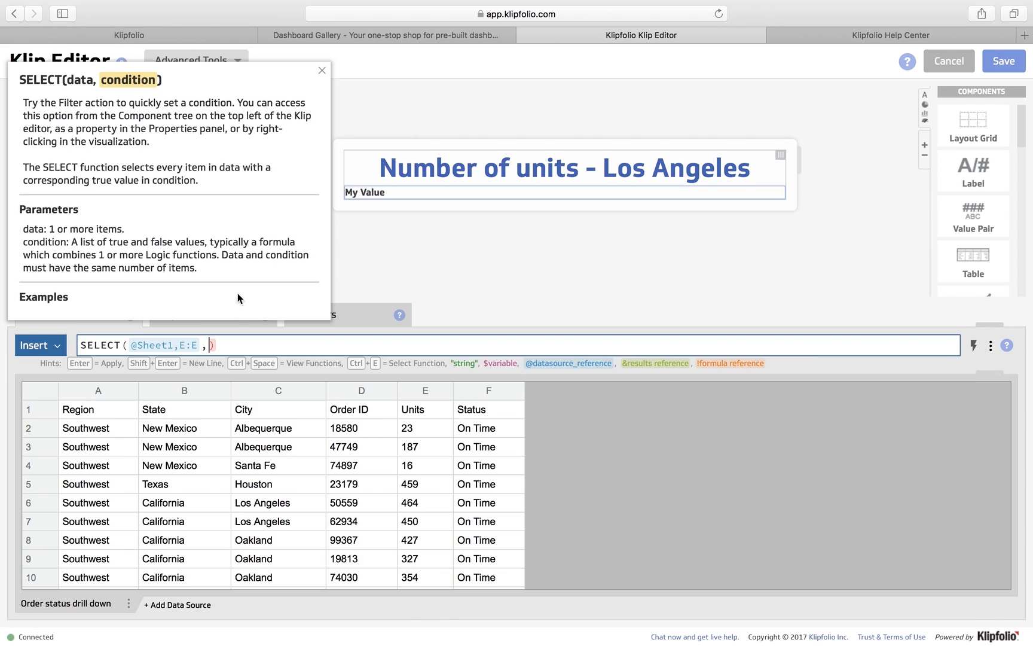
{"action": "left_click", "coordinate": [296, 393]}
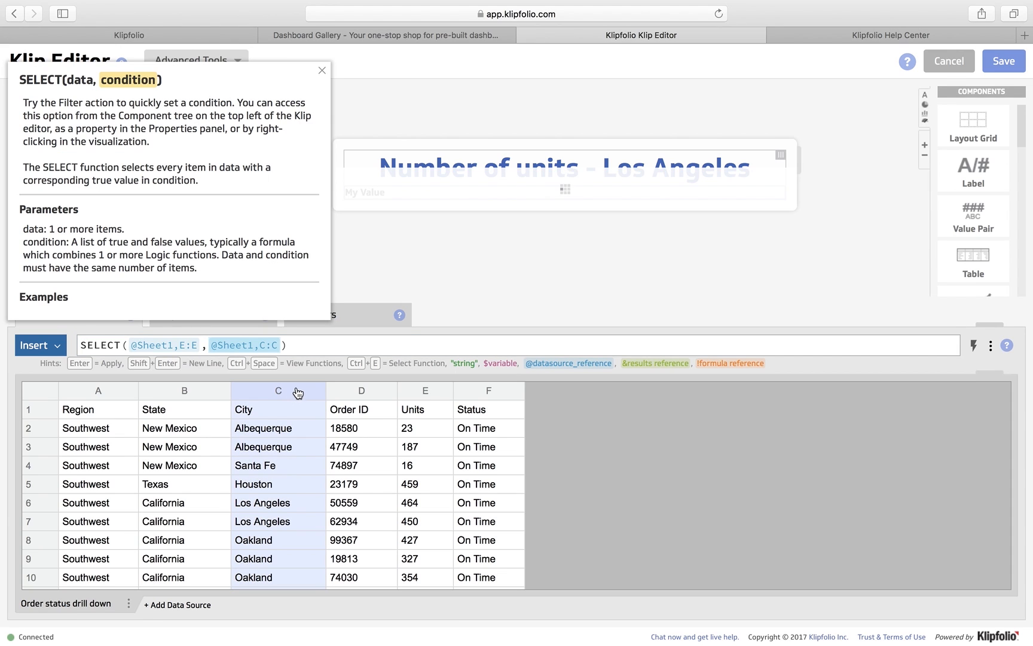
{"action": "left_click", "coordinate": [282, 345]}
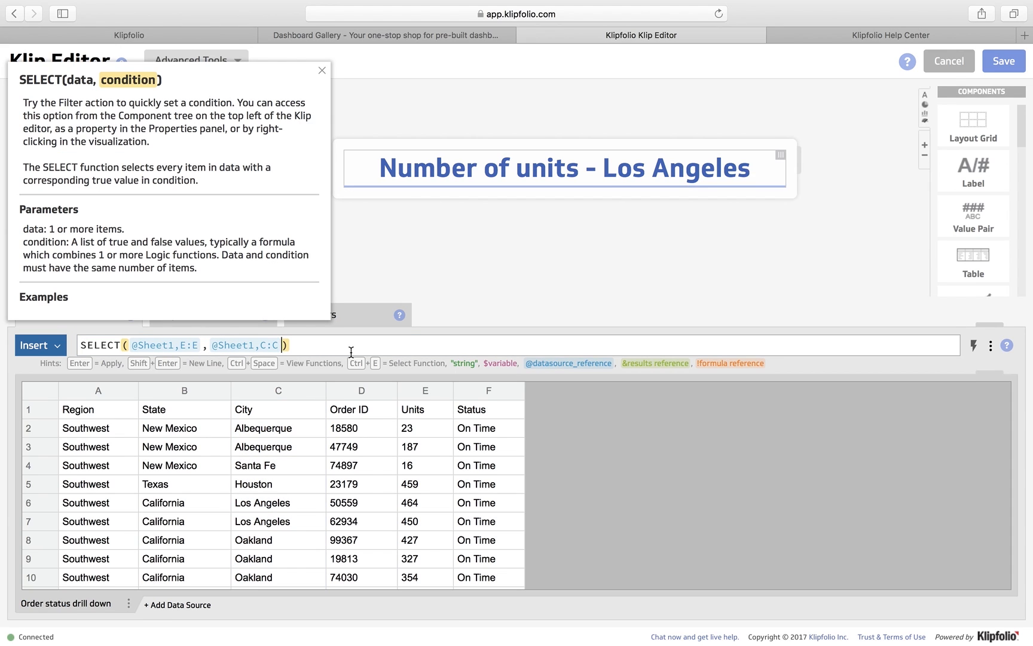
{"action": "type", "text": "="}
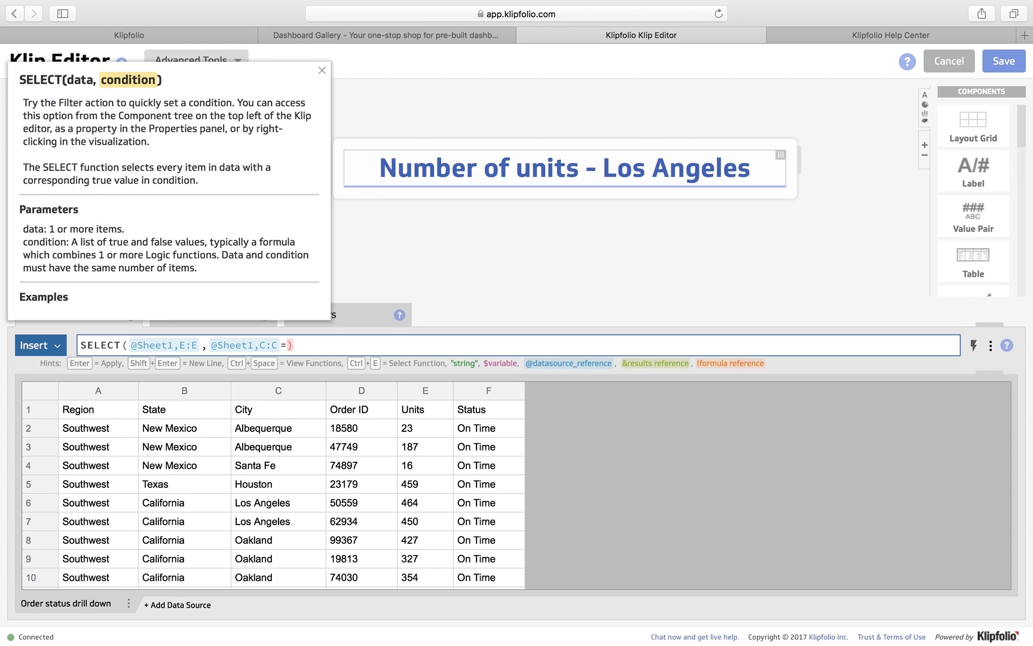
{"action": "type", "text": "\"Los Angeles"}
{"action": "key", "text": "Right"}
{"action": "key", "text": "Right"}
{"action": "key", "text": "Return"}
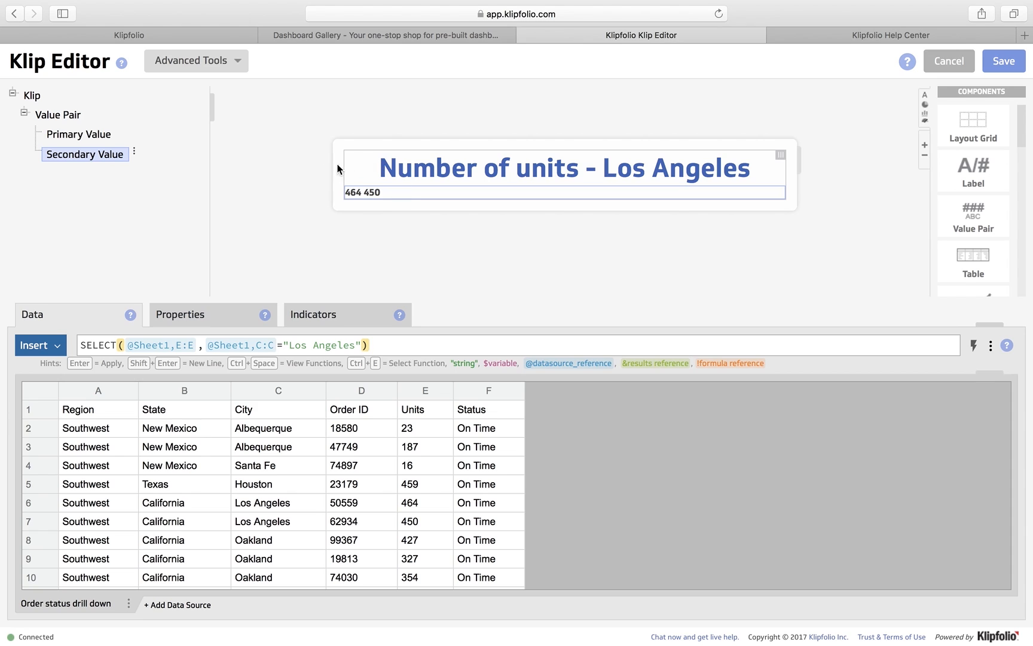
- Format the Secondary Value as centred X-Large text in dark orange
{"action": "left_click", "coordinate": [209, 318]}
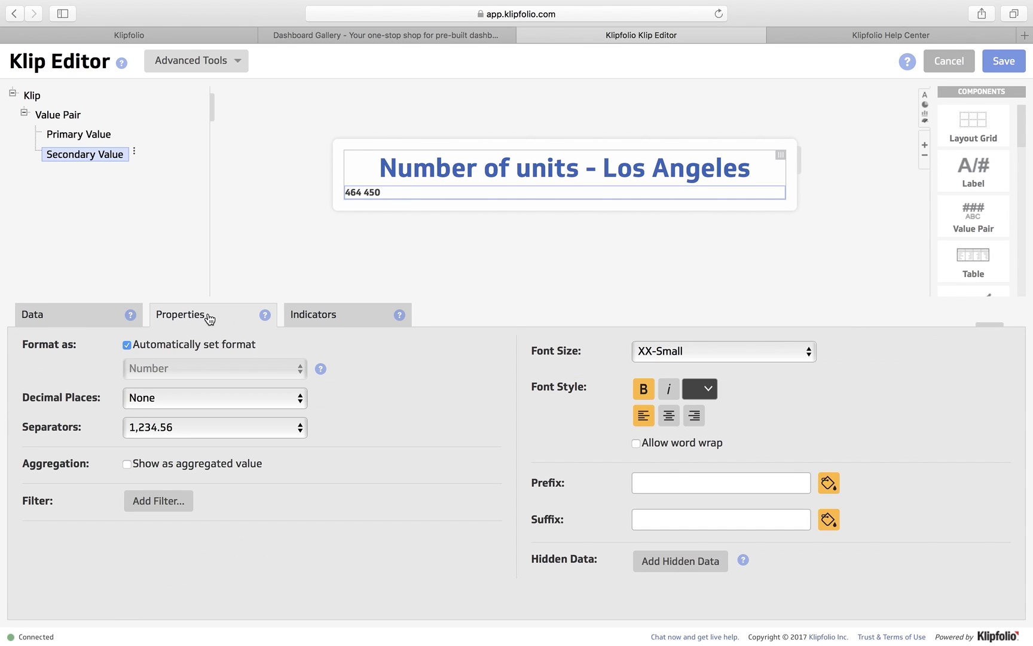
{"action": "left_click", "coordinate": [680, 414]}
{"action": "left_click", "coordinate": [697, 353]}
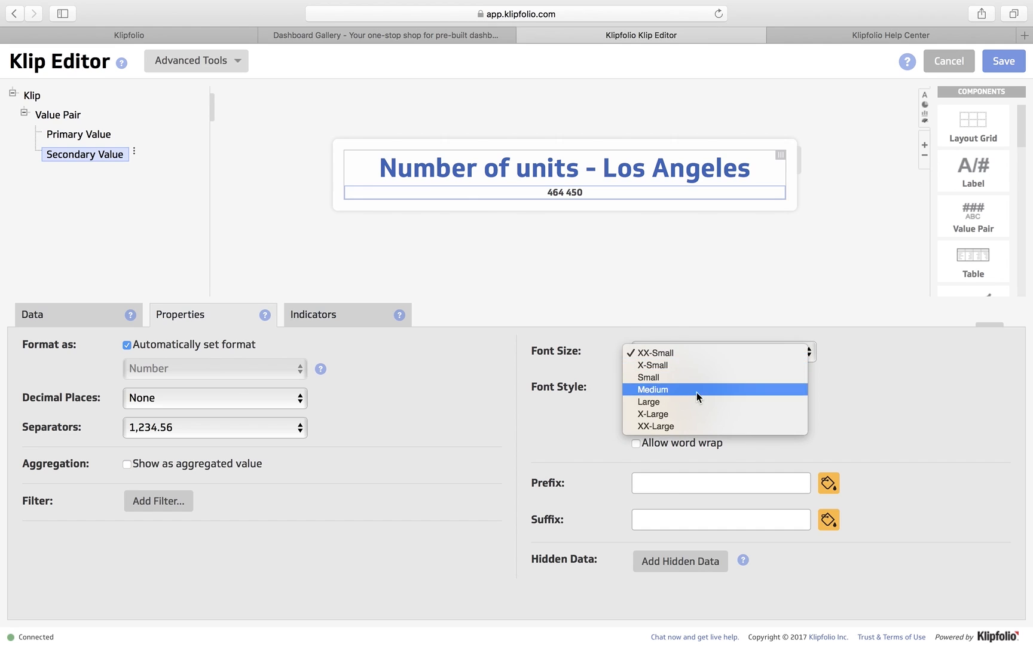
{"action": "key", "text": "Escape"}
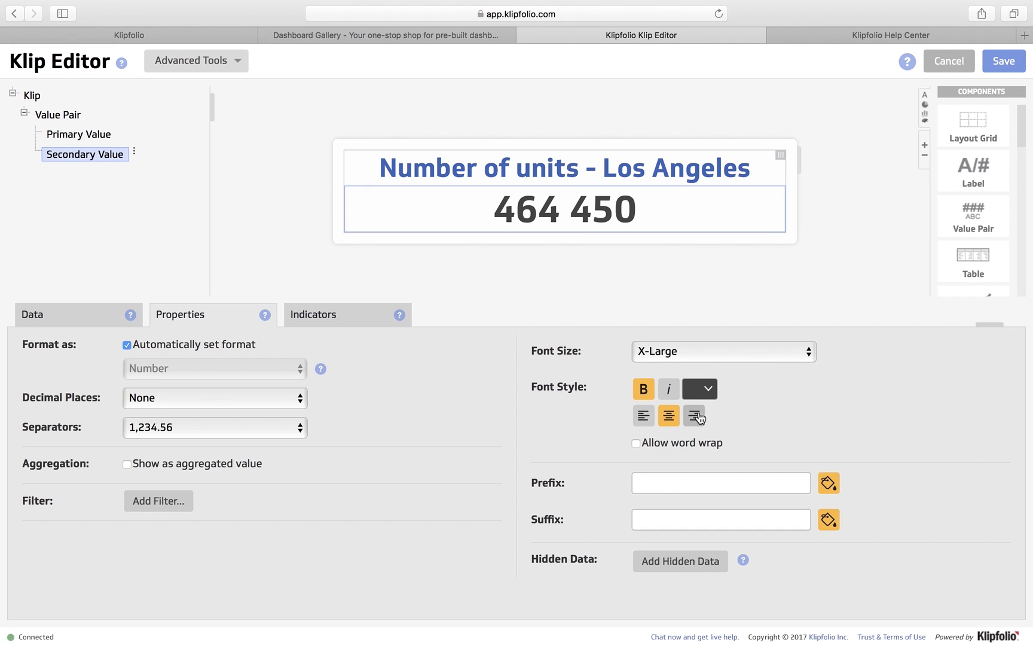
{"action": "left_click", "coordinate": [709, 395]}
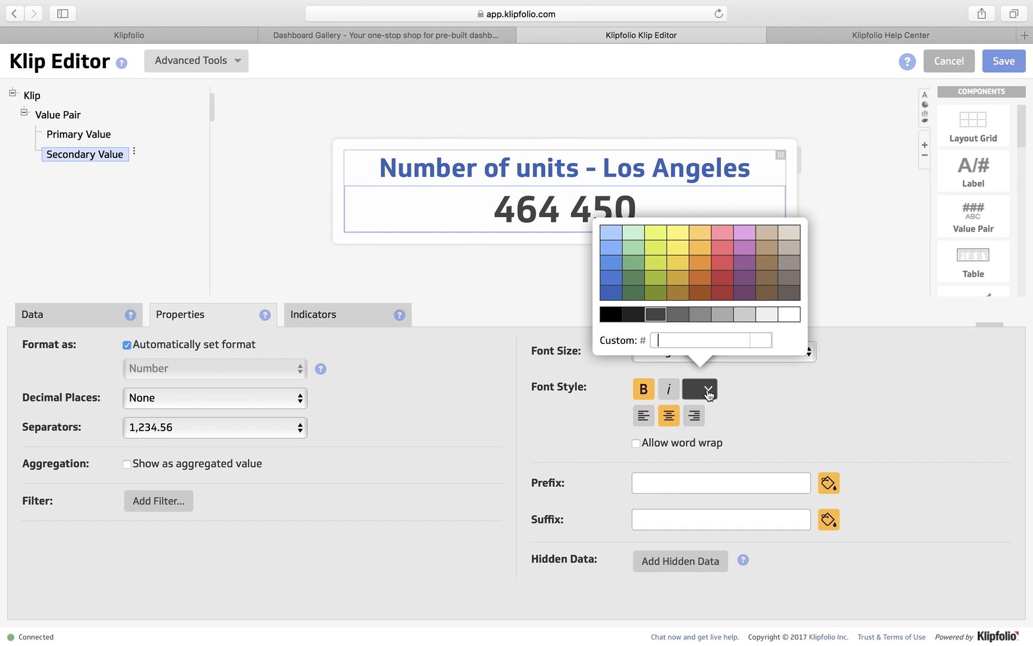
{"action": "left_click", "coordinate": [701, 279]}
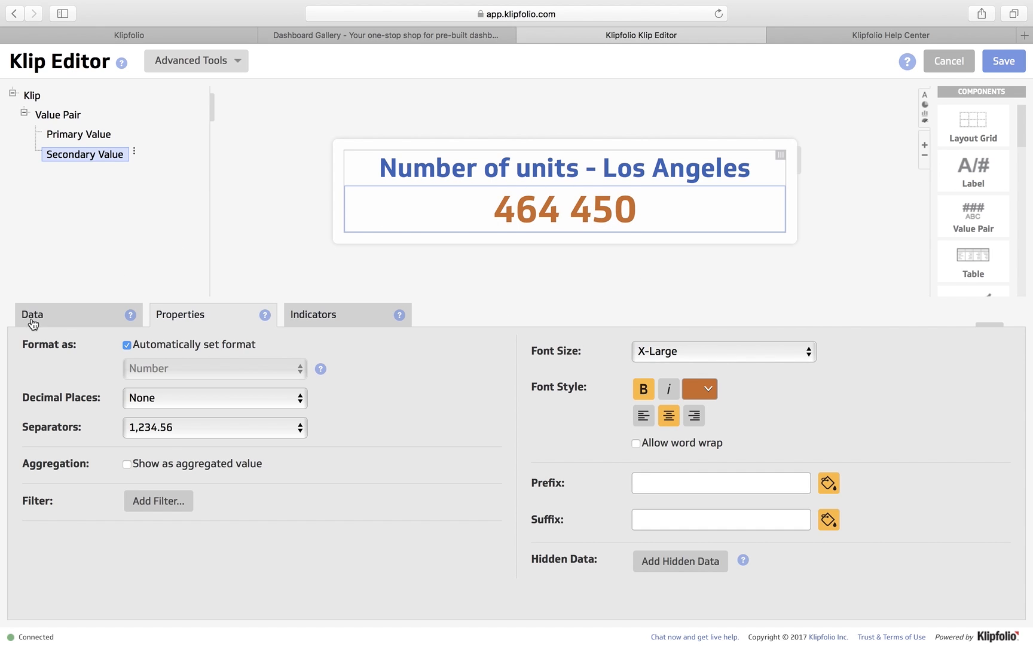
- Show the Secondary Value as an aggregated value using Sum, and return to its formula
{"action": "left_click", "coordinate": [62, 326]}
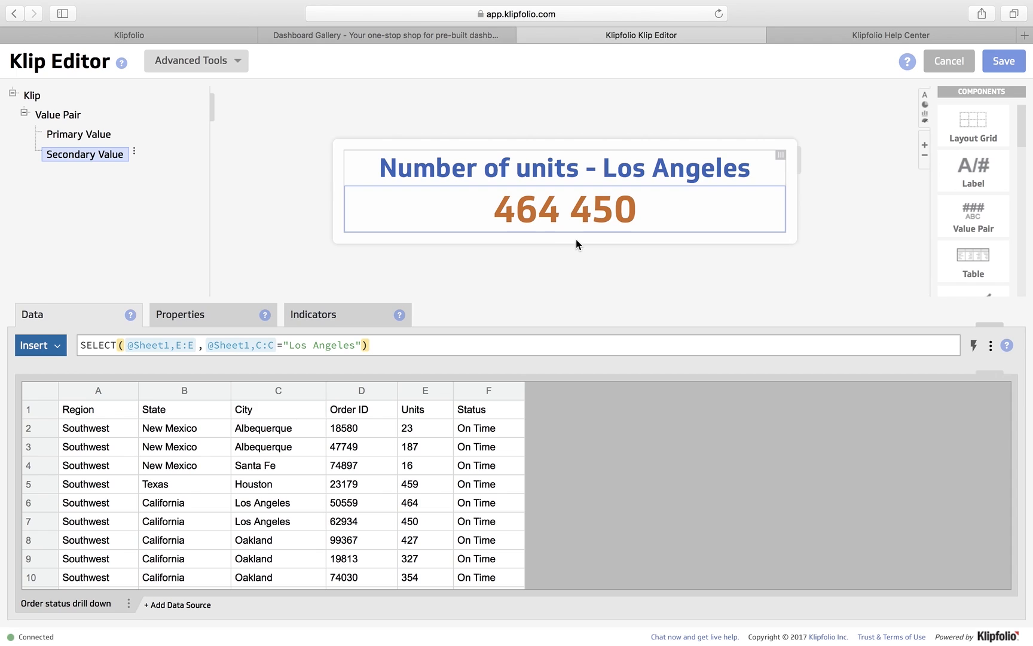
{"action": "left_click", "coordinate": [195, 315]}
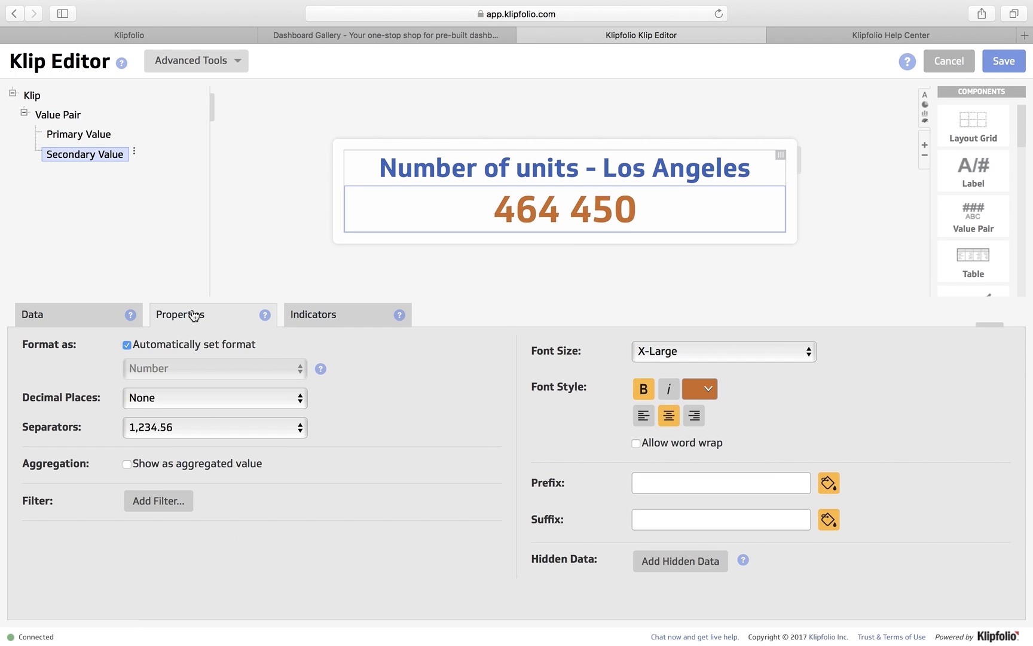
{"action": "left_click", "coordinate": [130, 465]}
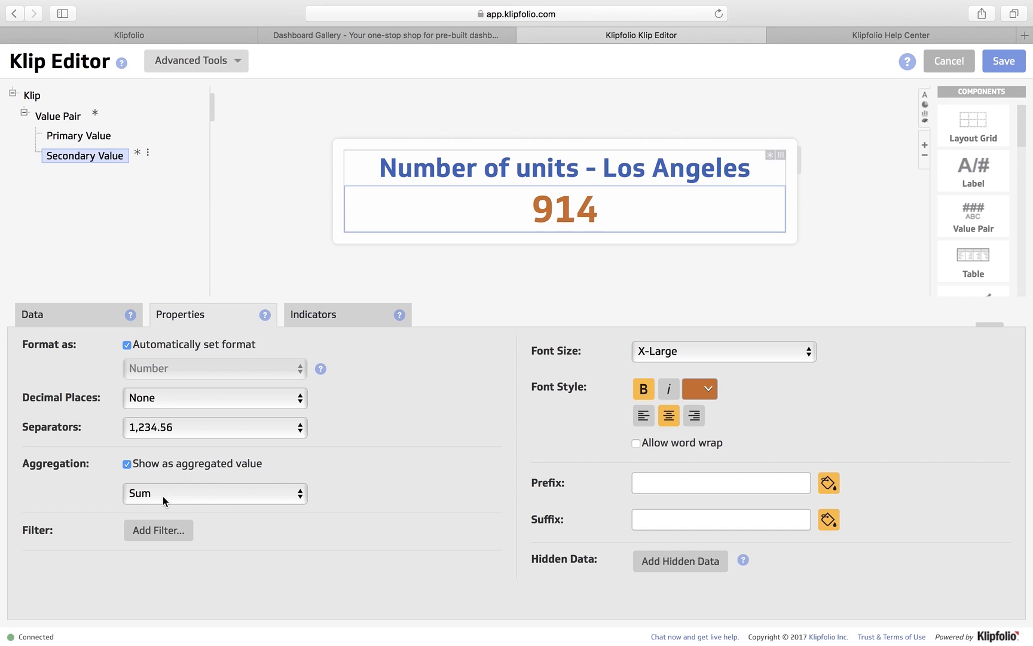
{"action": "left_click", "coordinate": [201, 495]}
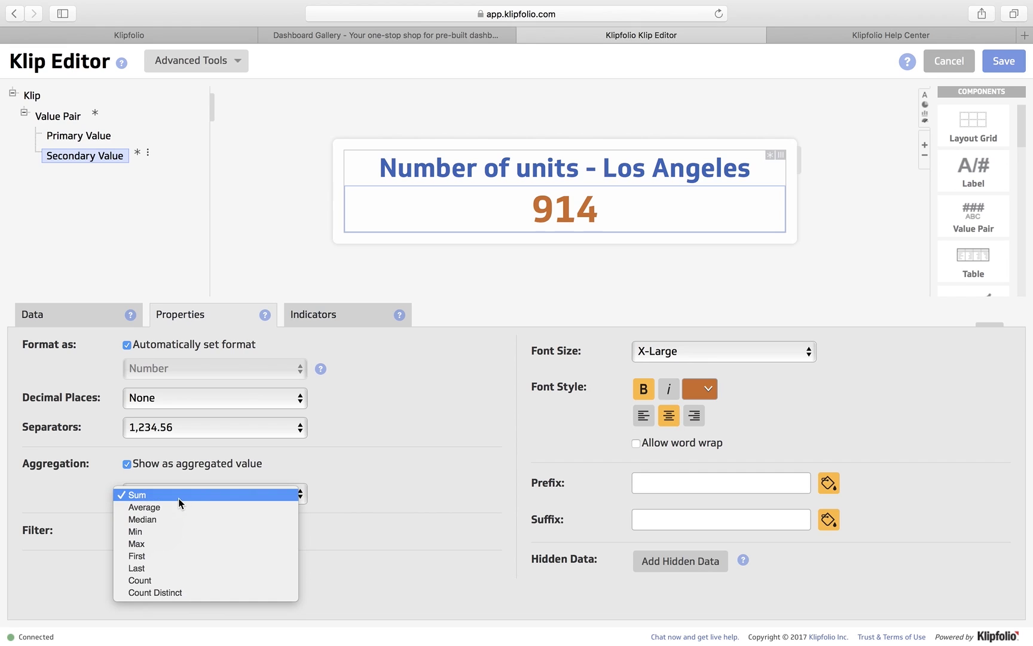
{"action": "left_click", "coordinate": [152, 497]}
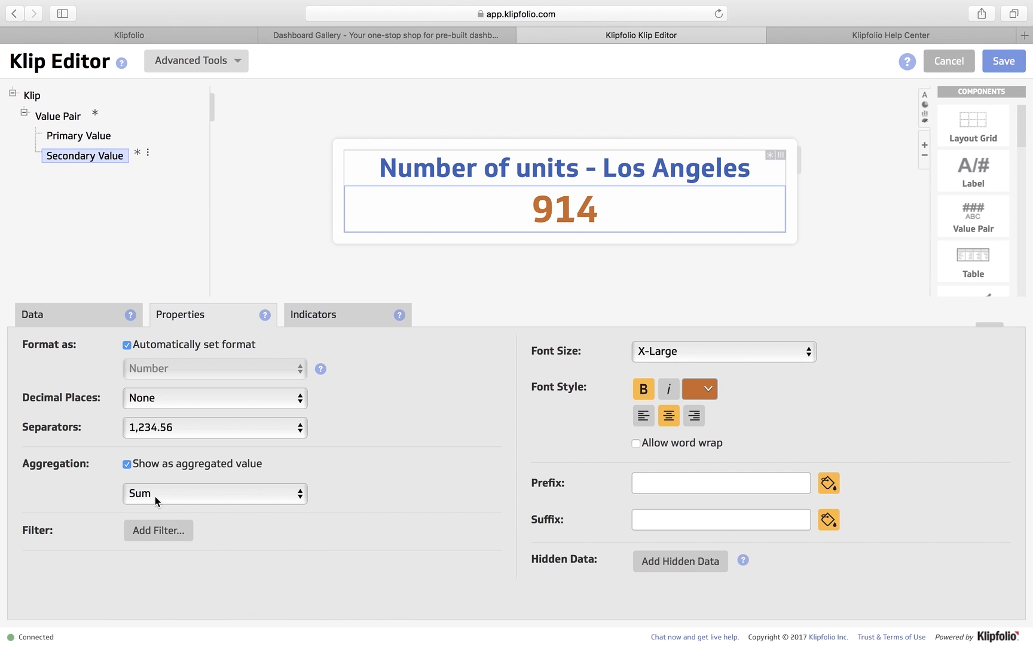
{"action": "left_click", "coordinate": [53, 313]}
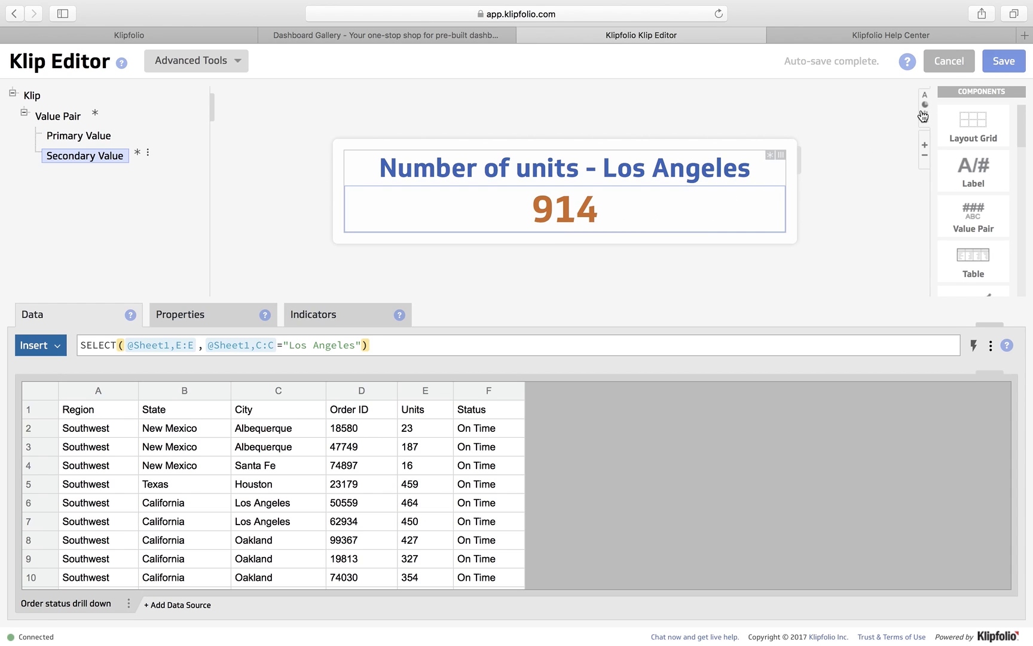
- Save the Klip to the dashboard under the name "LA"
{"action": "left_click", "coordinate": [1004, 64]}
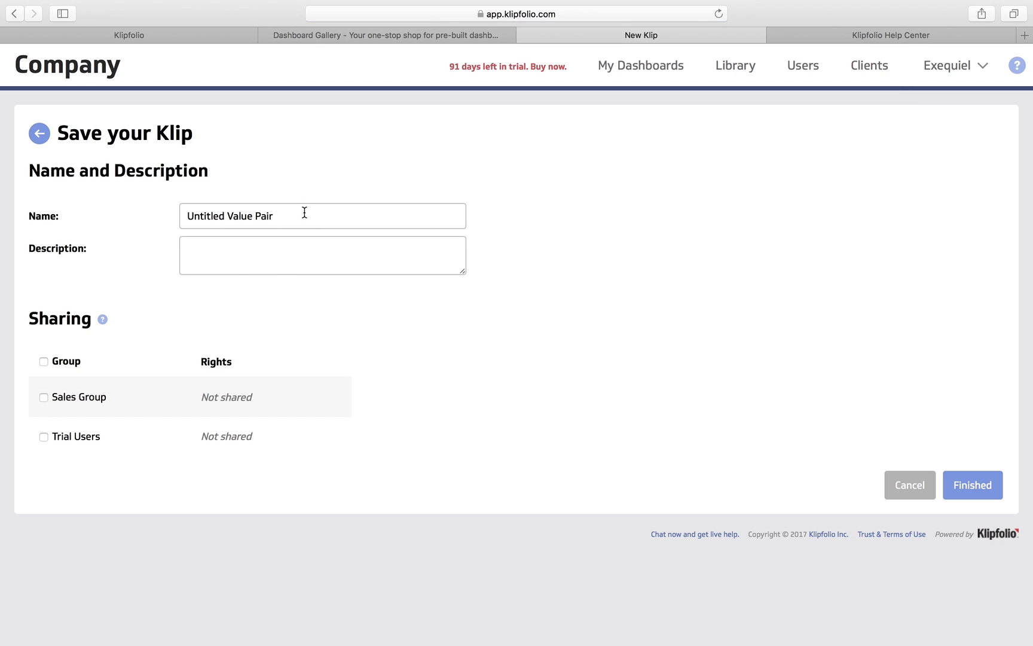
{"action": "left_click_drag", "start_coordinate": [304, 212], "coordinate": [89, 212]}
{"action": "type", "text": "LA"}
{"action": "left_click", "coordinate": [970, 486]}
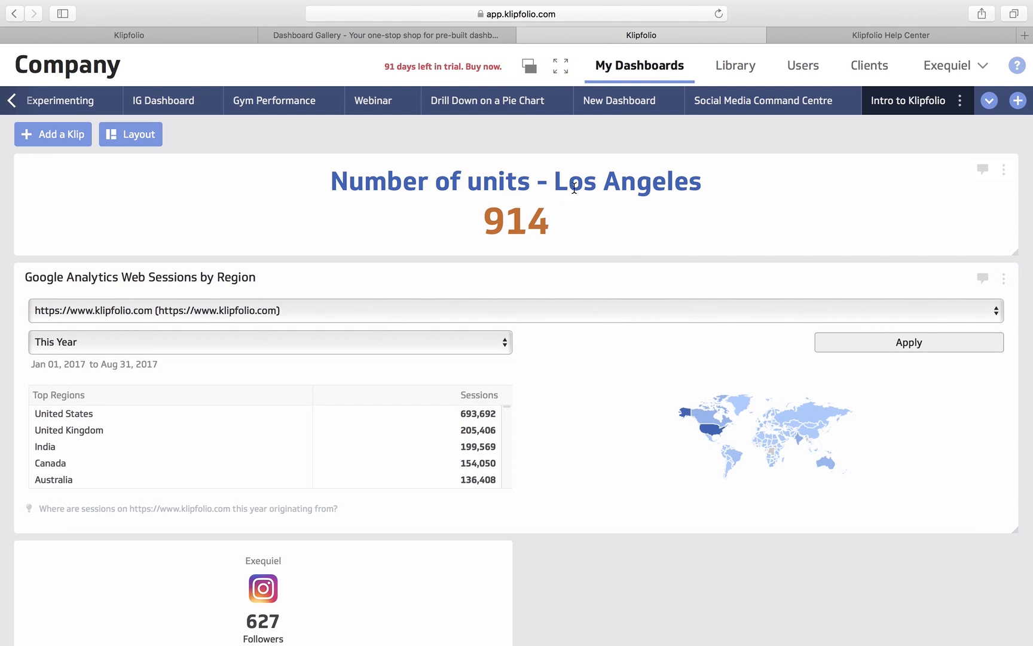
- Widen the Instagram followers Klip to the full width of the dashboard
{"action": "scroll", "coordinate": [515, 233], "scroll_direction": "down", "scroll_amount": 3}
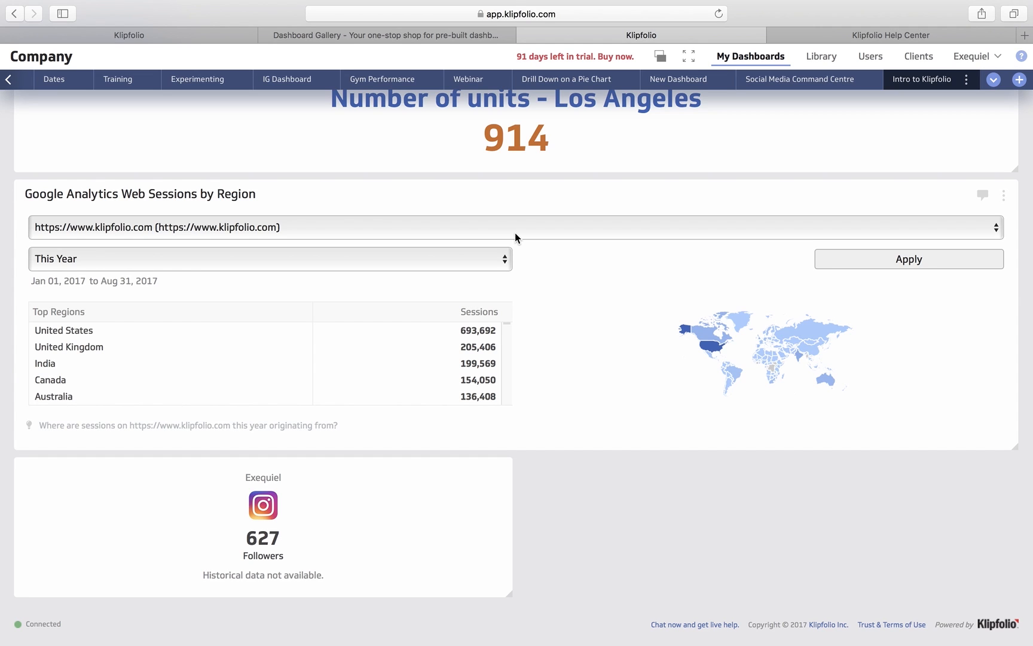
{"action": "scroll", "coordinate": [516, 237], "scroll_direction": "down", "scroll_amount": 1}
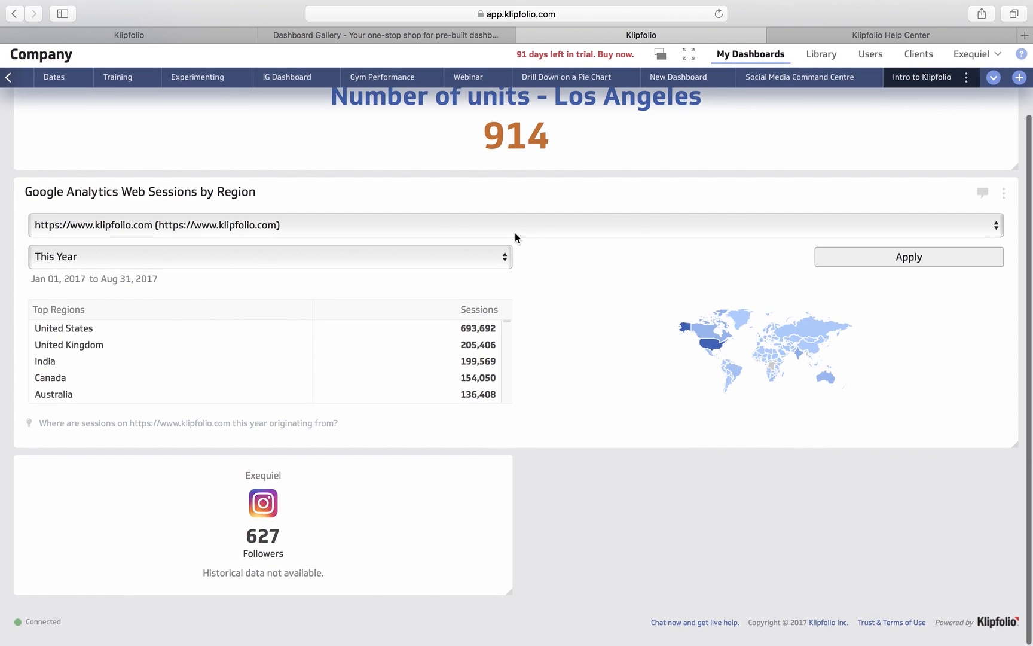
{"action": "scroll", "coordinate": [517, 263], "scroll_direction": "up", "scroll_amount": 1}
{"action": "left_click_drag", "start_coordinate": [512, 593], "coordinate": [954, 580]}
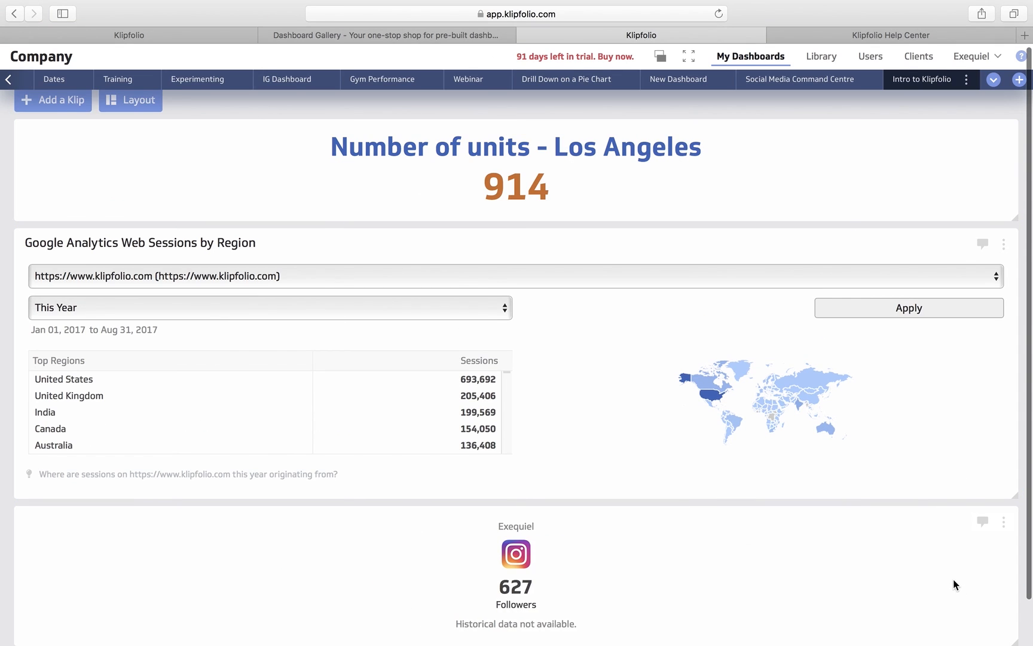
{"action": "scroll", "coordinate": [924, 520], "scroll_direction": "down", "scroll_amount": 2}
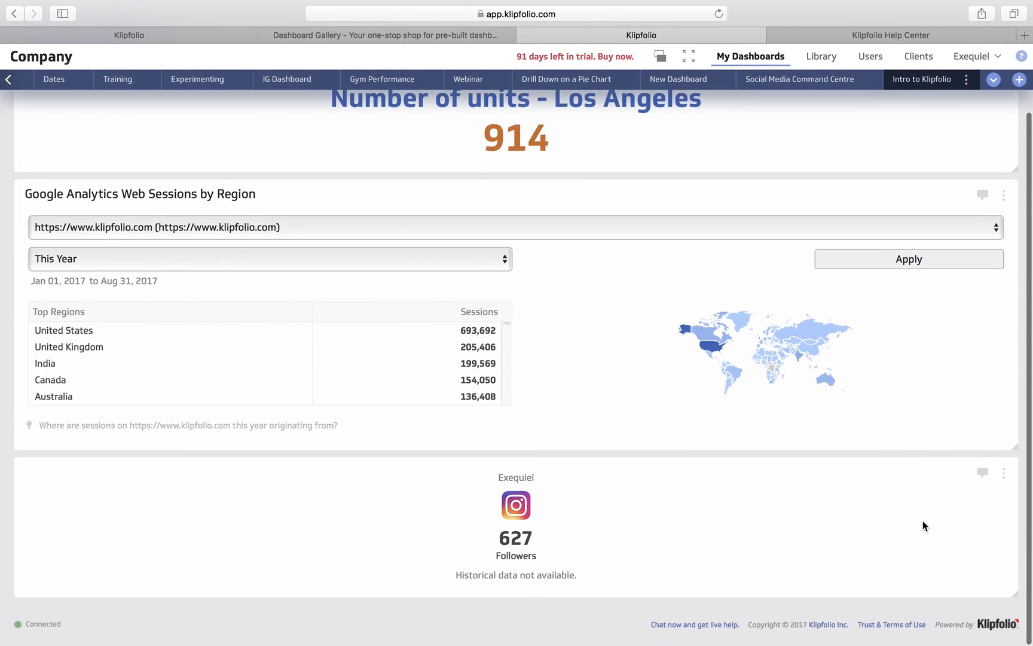
{"action": "scroll", "coordinate": [872, 326], "scroll_direction": "up", "scroll_amount": 2}
{"action": "scroll", "coordinate": [872, 326], "scroll_direction": "down", "scroll_amount": 2}
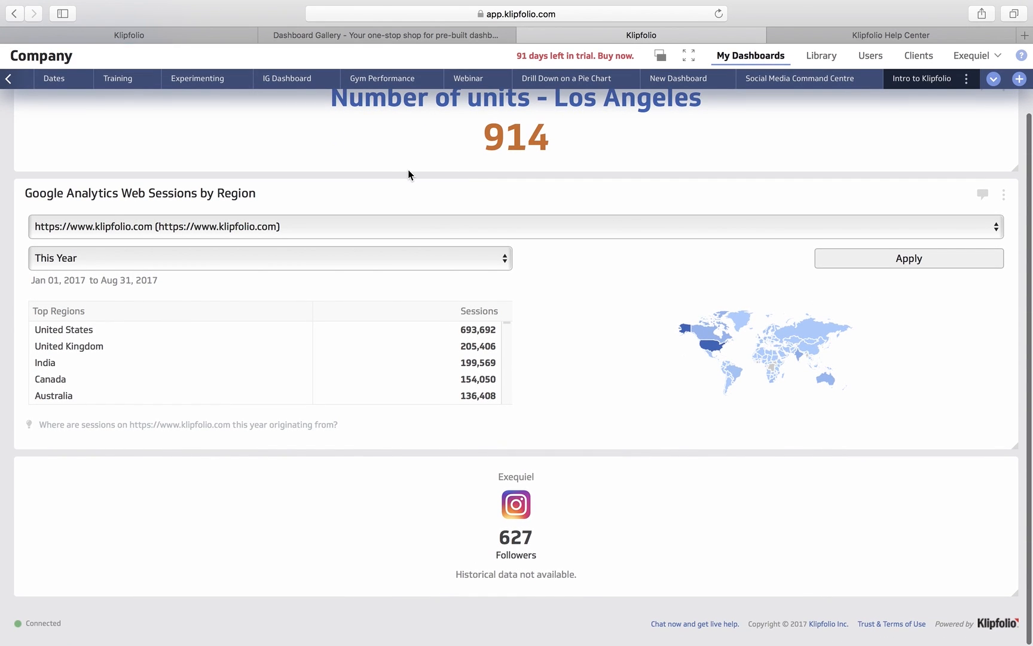
{"action": "scroll", "coordinate": [407, 169], "scroll_direction": "up", "scroll_amount": 3}
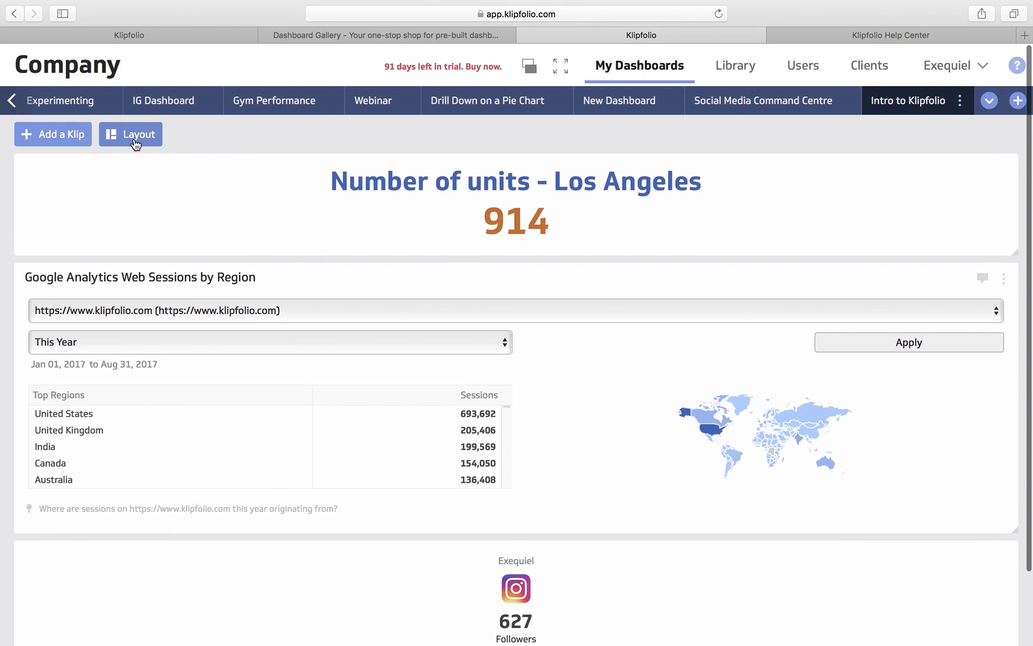
- Set the dashboard's custom layout to 8 columns
{"action": "left_click", "coordinate": [135, 144]}
{"action": "left_click", "coordinate": [195, 216]}
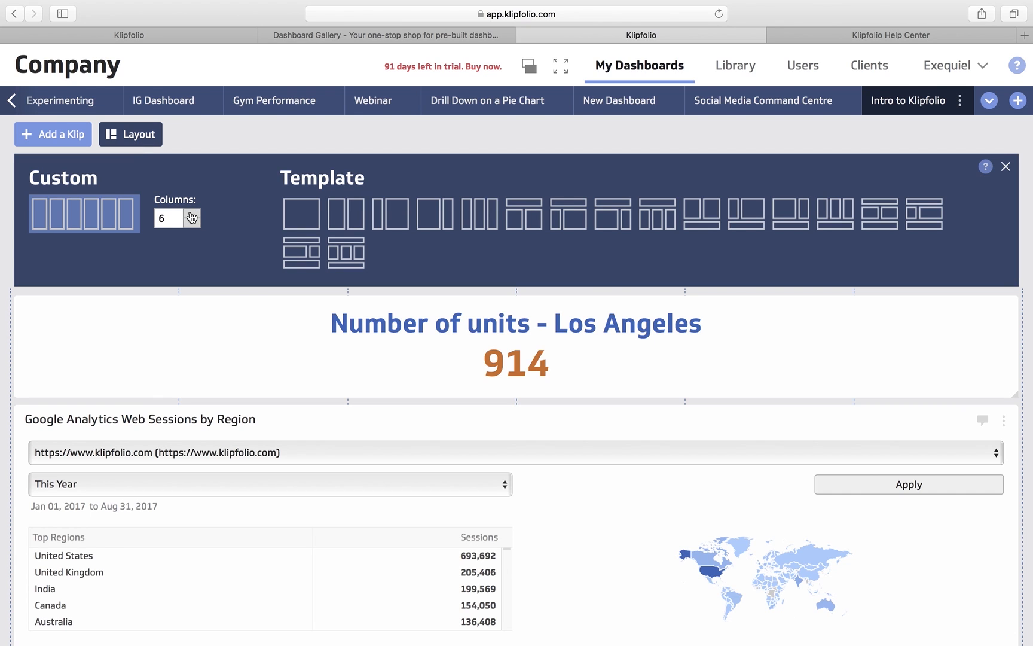
{"action": "left_click", "coordinate": [192, 215]}
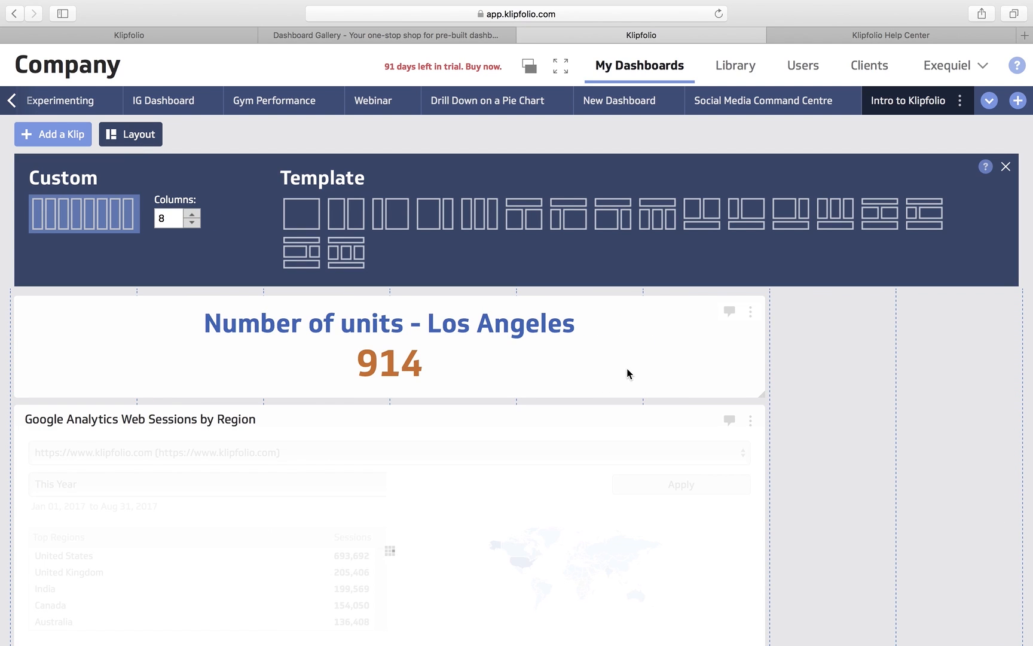
- Narrow the Instagram followers Klip and the "Number of units - Los Angeles" Klip to four columns each
{"action": "scroll", "coordinate": [641, 376], "scroll_direction": "down", "scroll_amount": 5}
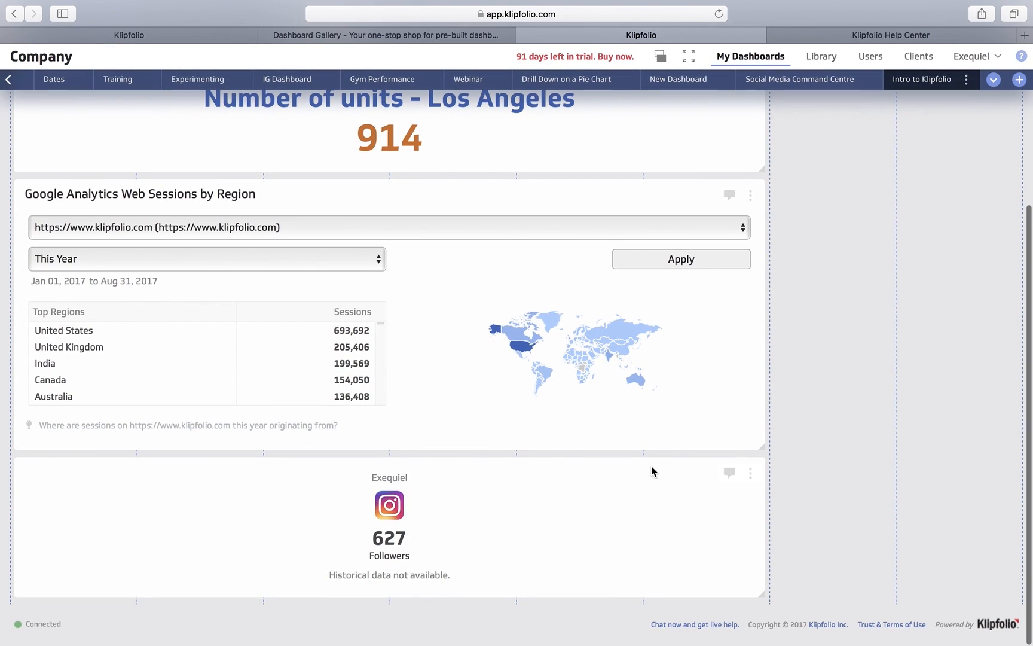
{"action": "left_click_drag", "start_coordinate": [763, 594], "coordinate": [616, 583]}
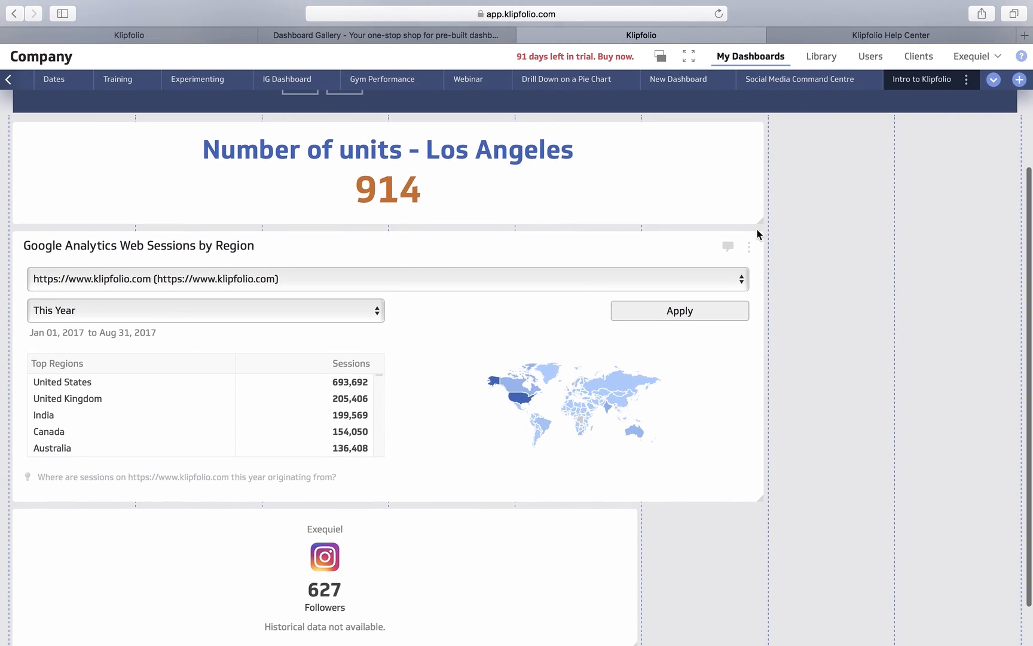
{"action": "left_click_drag", "start_coordinate": [759, 222], "coordinate": [512, 203]}
{"action": "left_click_drag", "start_coordinate": [630, 596], "coordinate": [512, 586]}
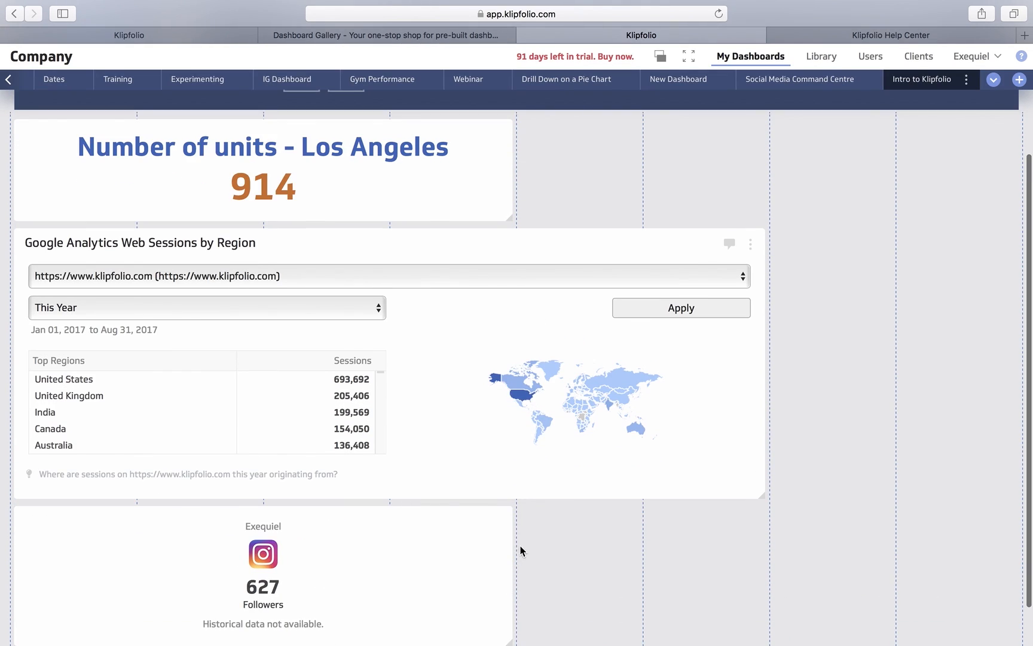
- Move the Instagram followers Klip beside the "Number of units - Los Angeles" Klip and extend the units Klip to the same height
{"action": "scroll", "coordinate": [508, 538], "scroll_direction": "down", "scroll_amount": 2}
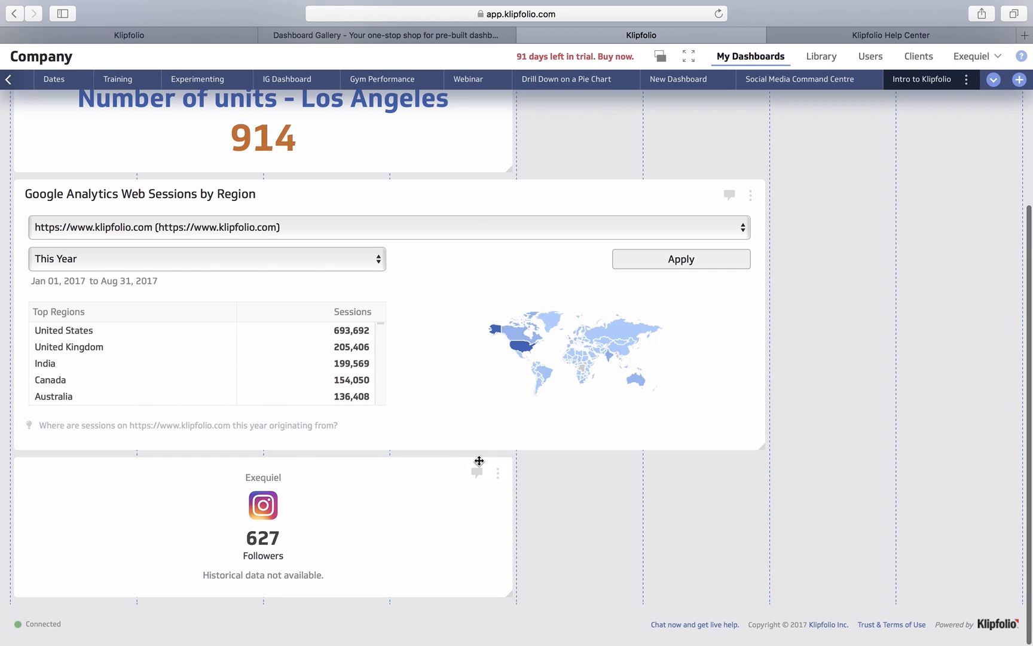
{"action": "left_click_drag", "start_coordinate": [461, 464], "coordinate": [1007, 247]}
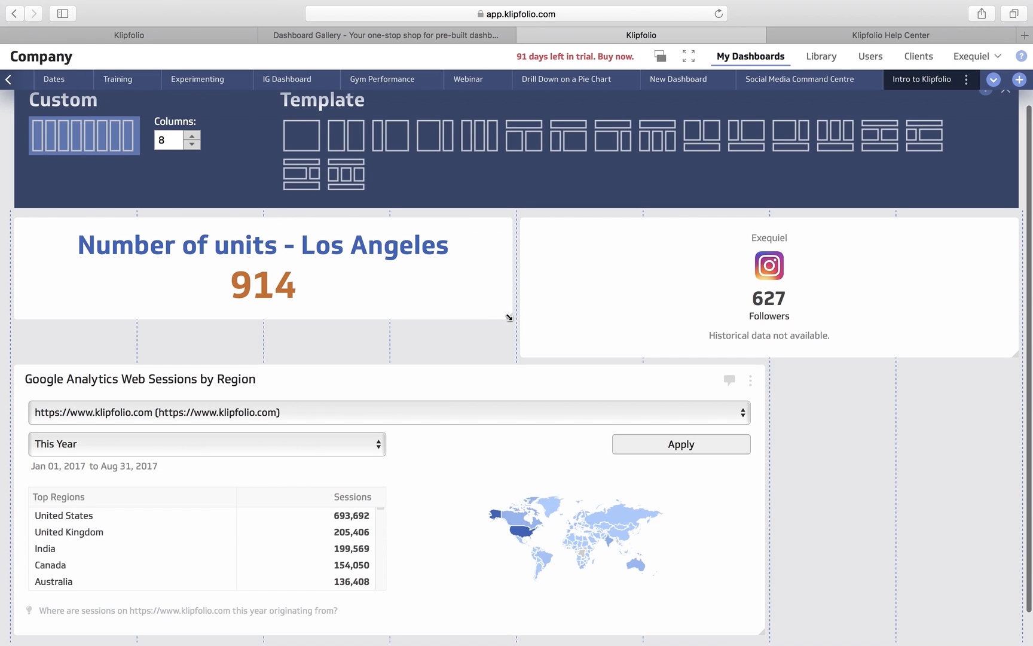
{"action": "scroll", "coordinate": [507, 329], "scroll_direction": "down", "scroll_amount": 2}
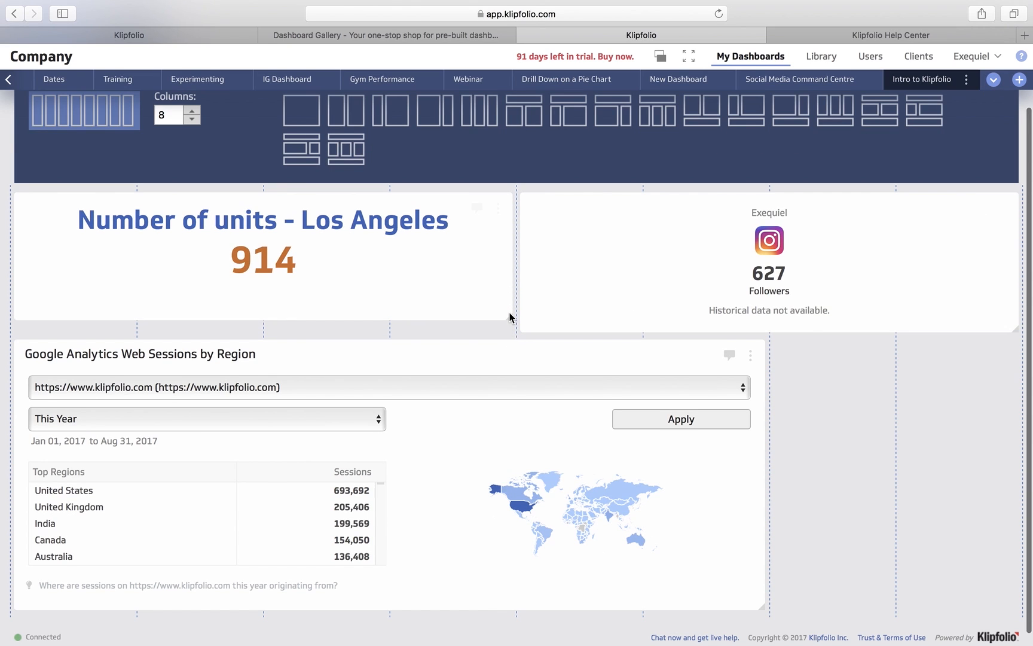
{"action": "left_click_drag", "start_coordinate": [510, 318], "coordinate": [511, 330]}
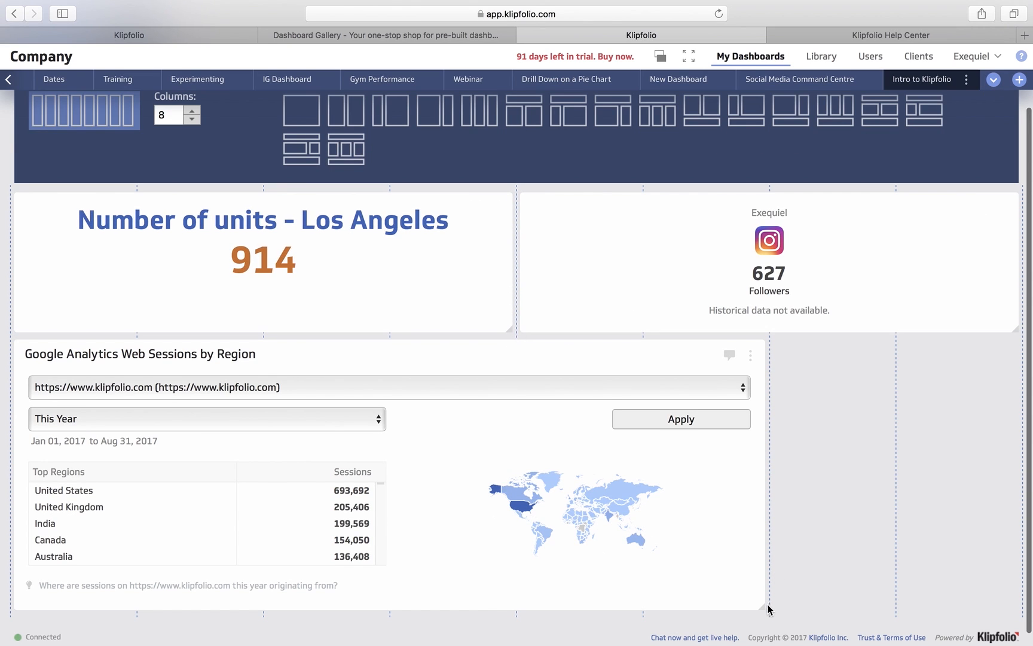
- Widen the "Google Analytics Web Sessions by Region" Klip to all eight columns and close the layout options
{"action": "left_click_drag", "start_coordinate": [763, 607], "coordinate": [1016, 636]}
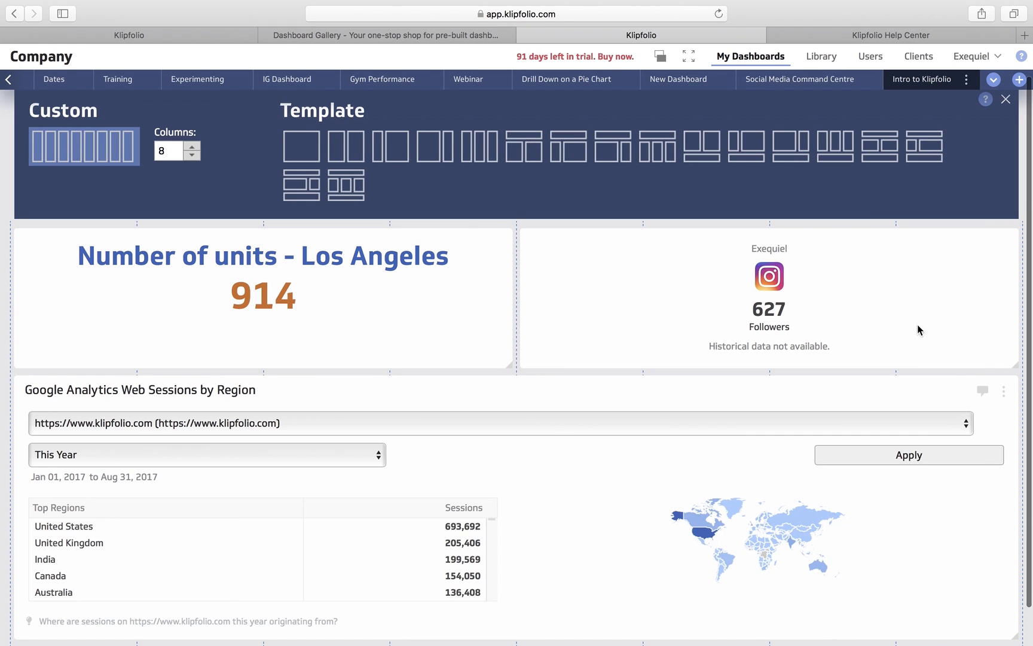
{"action": "scroll", "coordinate": [916, 286], "scroll_direction": "up", "scroll_amount": 3}
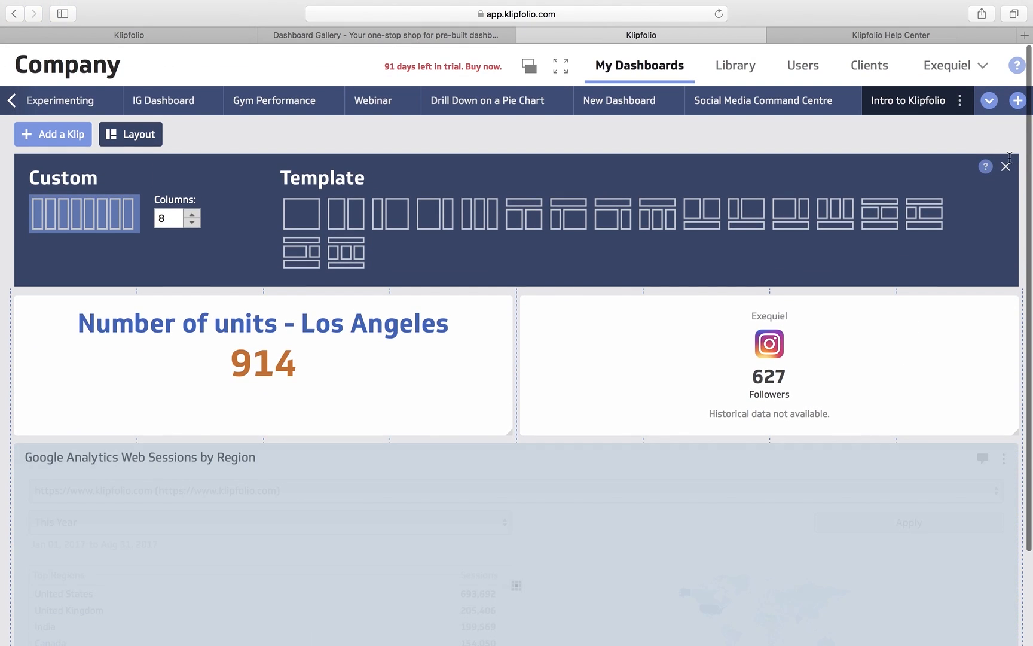
{"action": "left_click", "coordinate": [1005, 167]}
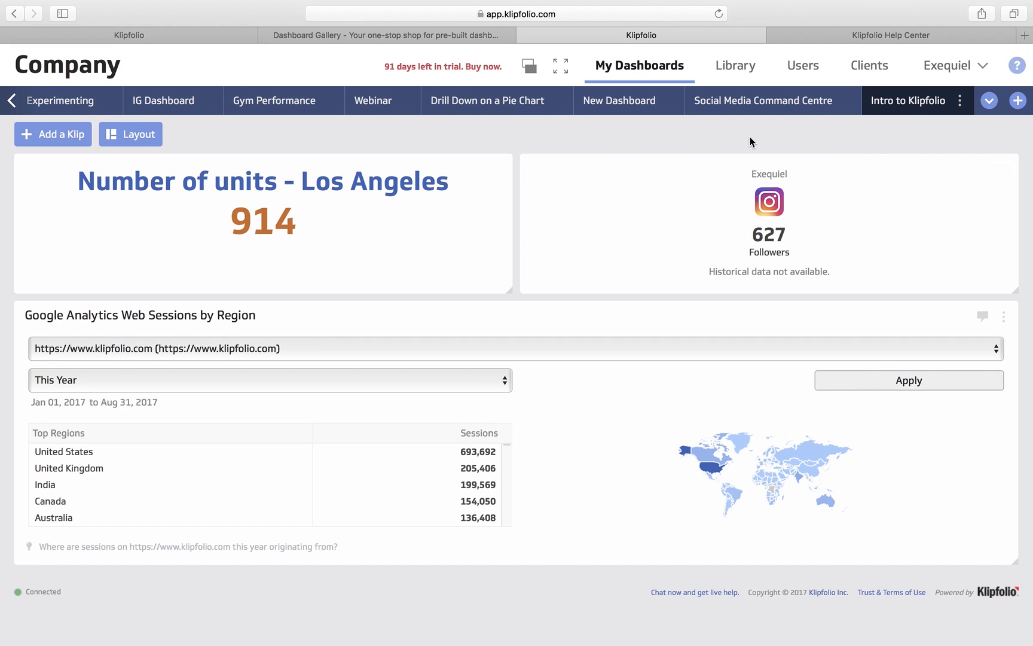
- Open the data source library and look through the listed data sources
{"action": "left_click", "coordinate": [738, 69]}
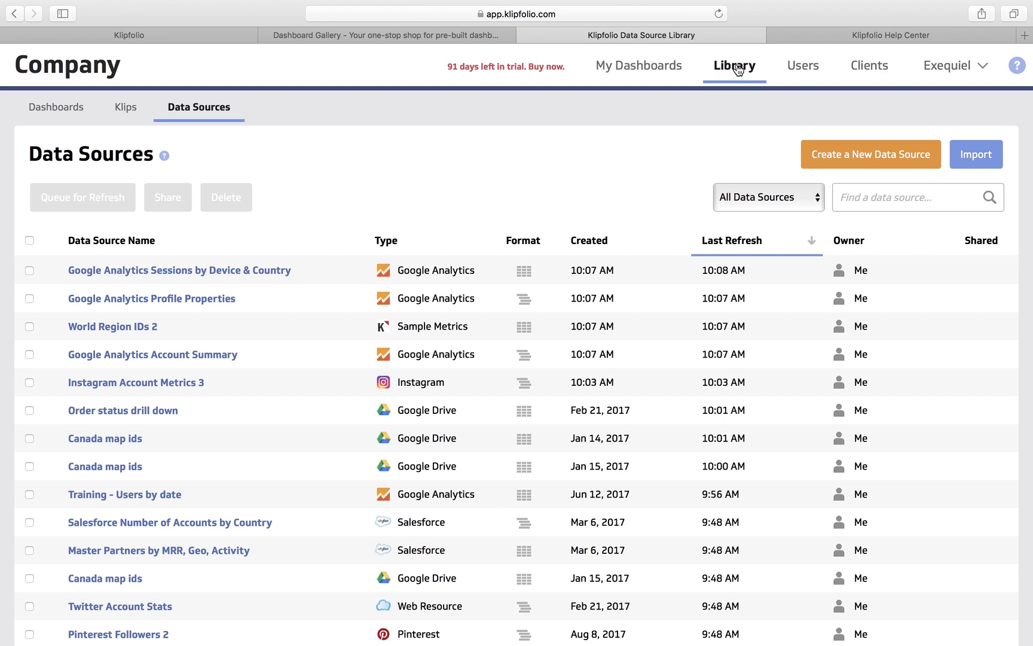
{"action": "scroll", "coordinate": [524, 227], "scroll_direction": "down", "scroll_amount": 1}
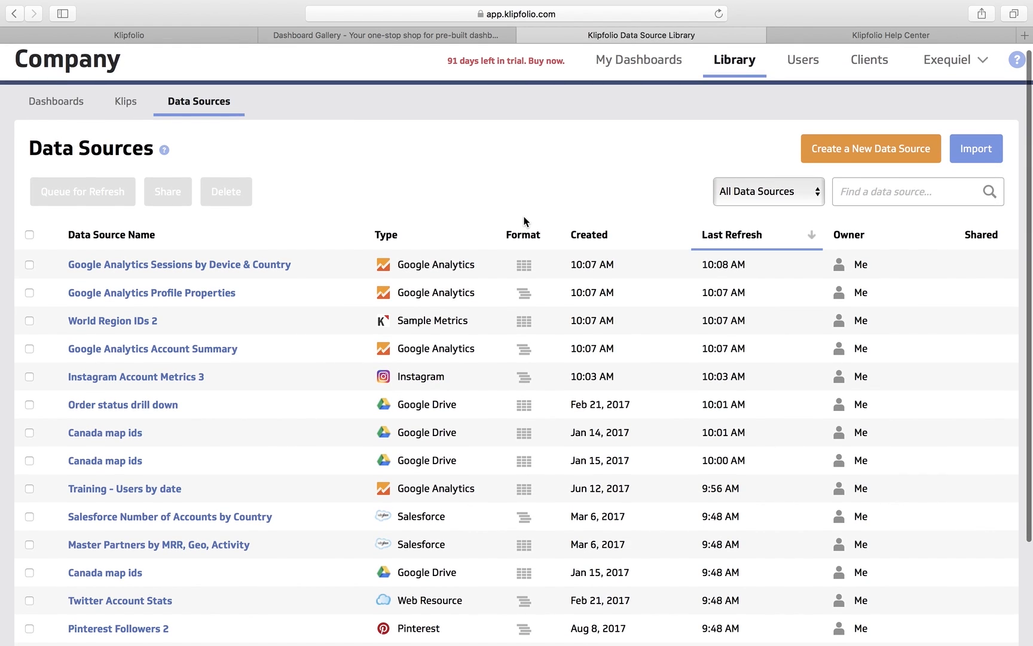
{"action": "scroll", "coordinate": [524, 221], "scroll_direction": "down", "scroll_amount": 1}
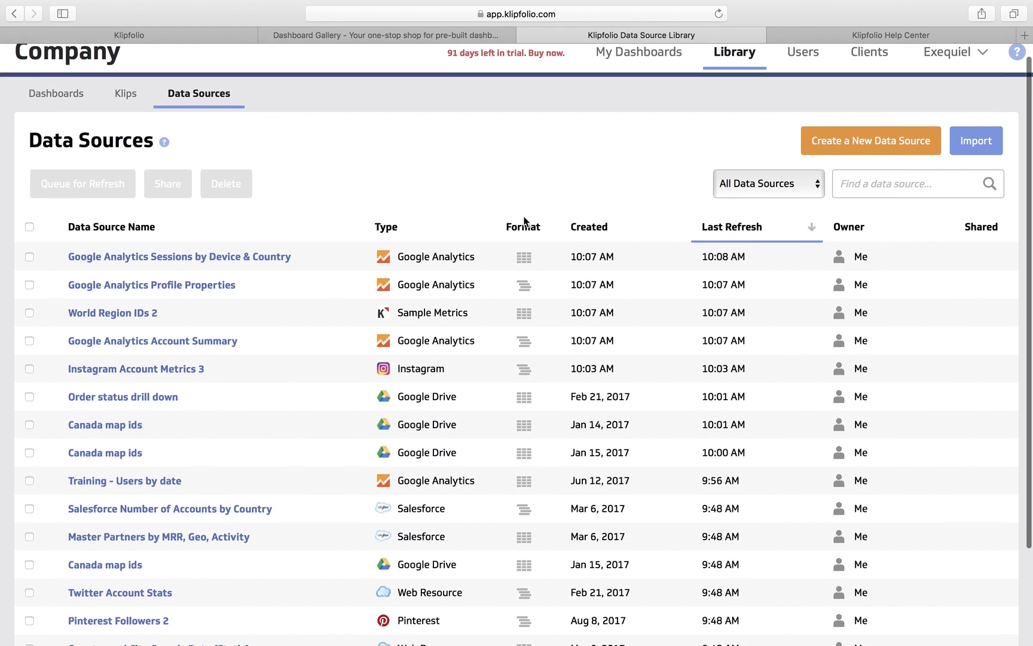
{"action": "scroll", "coordinate": [521, 226], "scroll_direction": "up", "scroll_amount": 2}
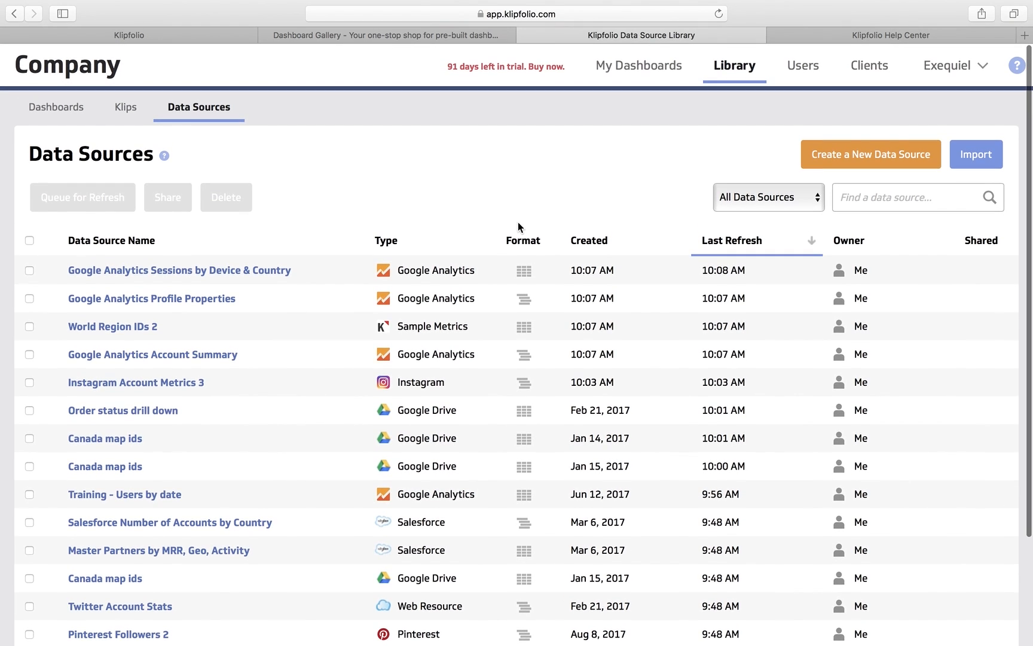
- Search the new data source connectors for "sales" and look through the available Salesforce data requests
{"action": "left_click", "coordinate": [846, 156]}
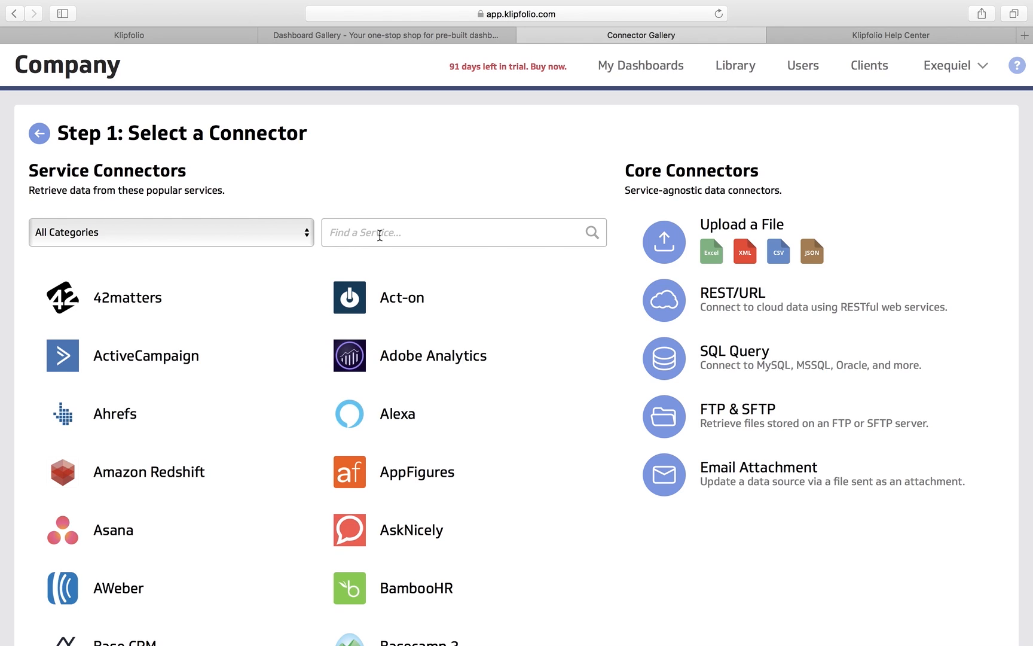
{"action": "type", "text": "sales"}
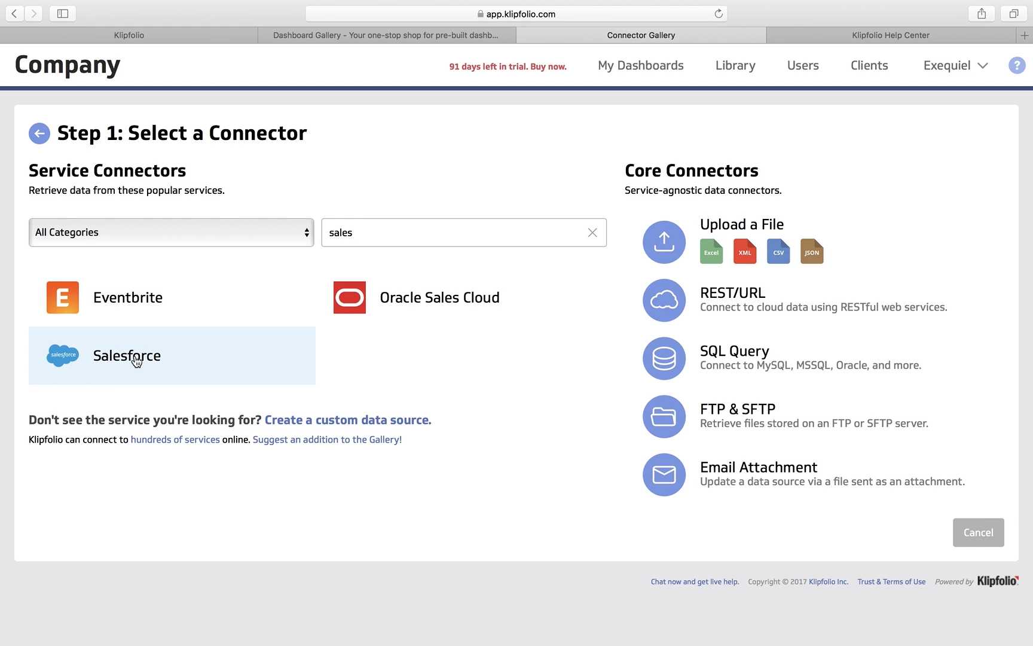
{"action": "left_click", "coordinate": [137, 361]}
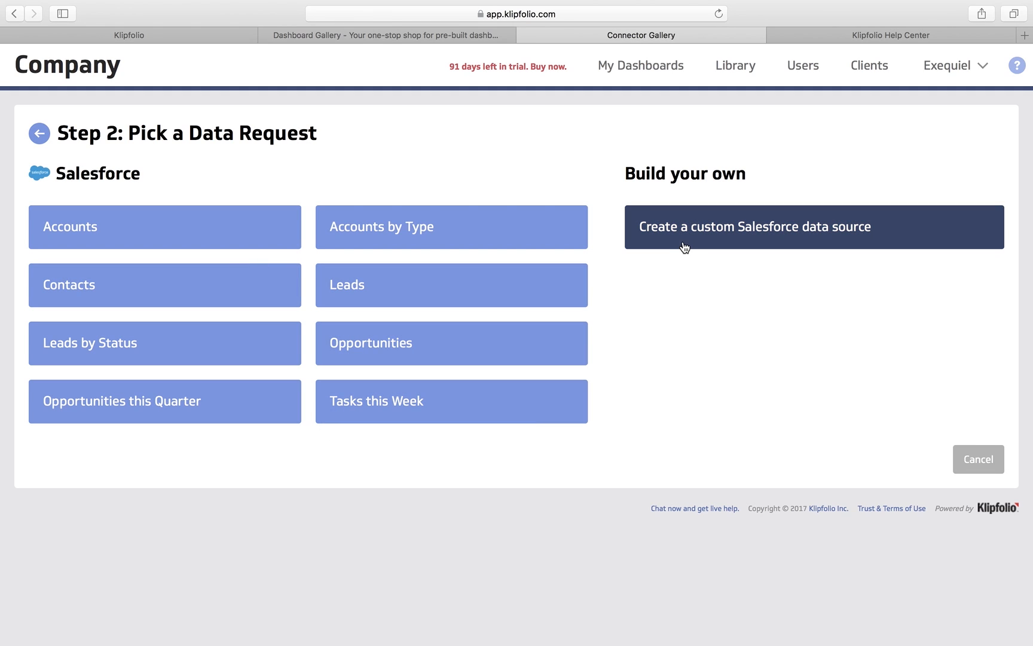
{"action": "left_click", "coordinate": [39, 134]}
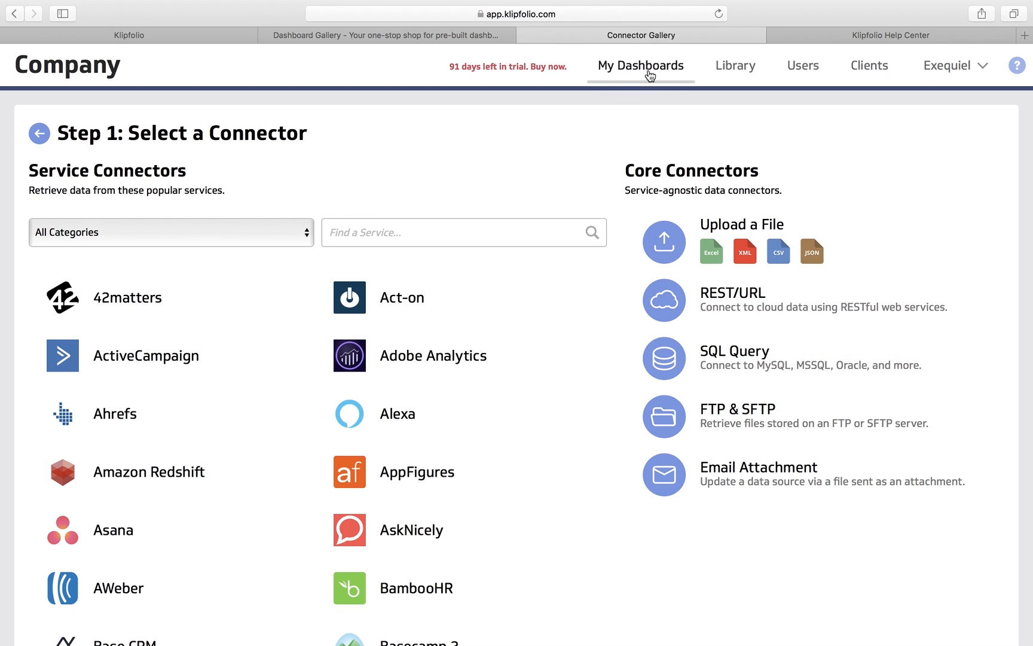
- Look over the Social Media Command Centre dashboard and return to the Intro to Klipfolio dashboard
{"action": "left_click", "coordinate": [656, 75]}
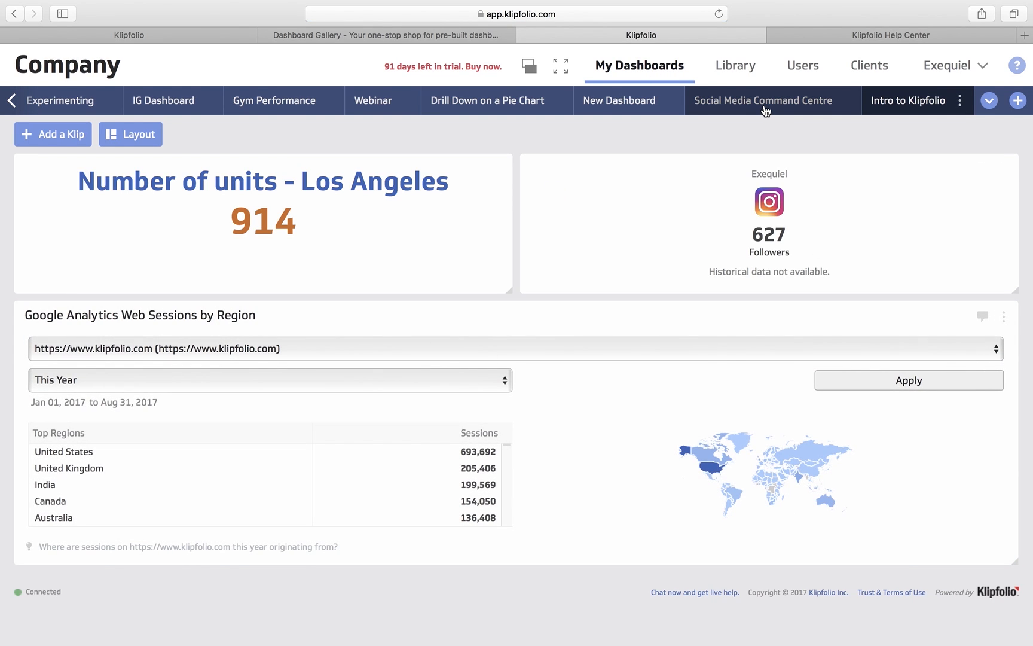
{"action": "left_click", "coordinate": [765, 108]}
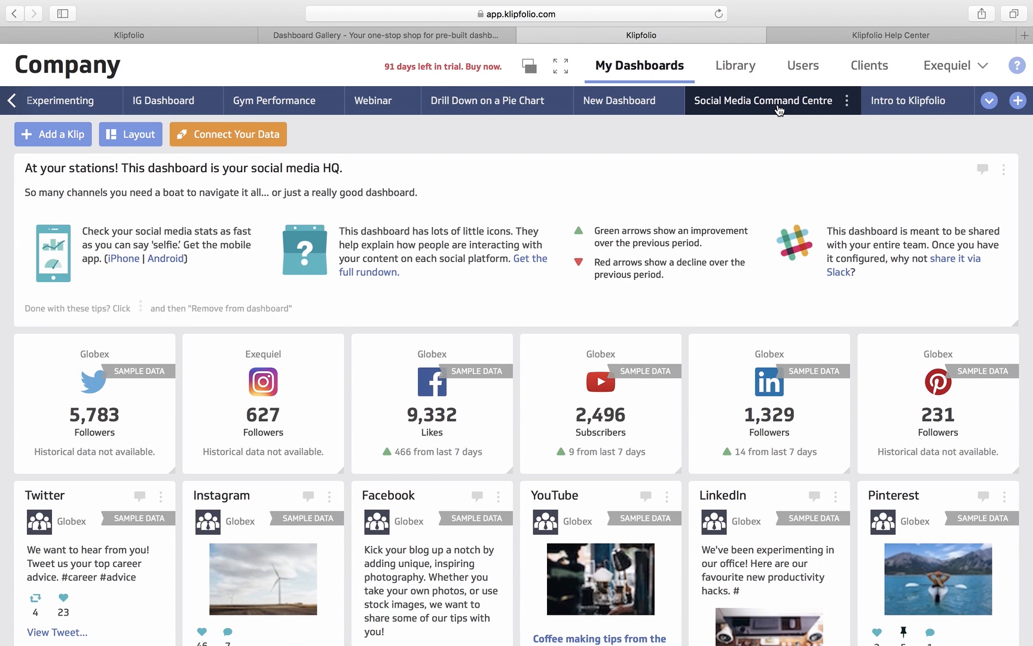
{"action": "scroll", "coordinate": [810, 190], "scroll_direction": "down", "scroll_amount": 5}
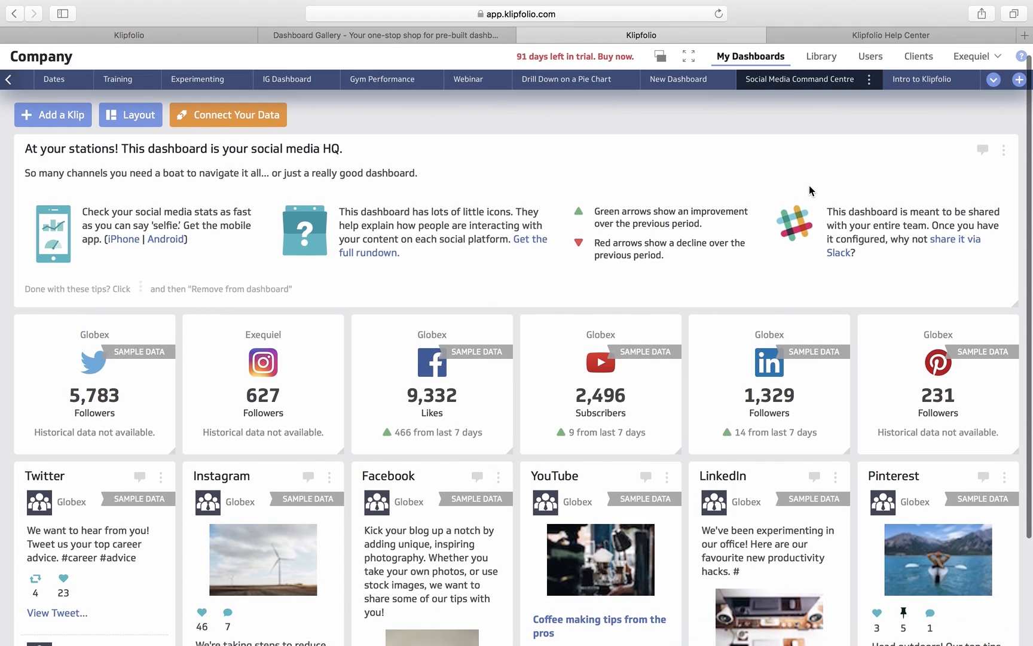
{"action": "scroll", "coordinate": [810, 190], "scroll_direction": "up", "scroll_amount": 5}
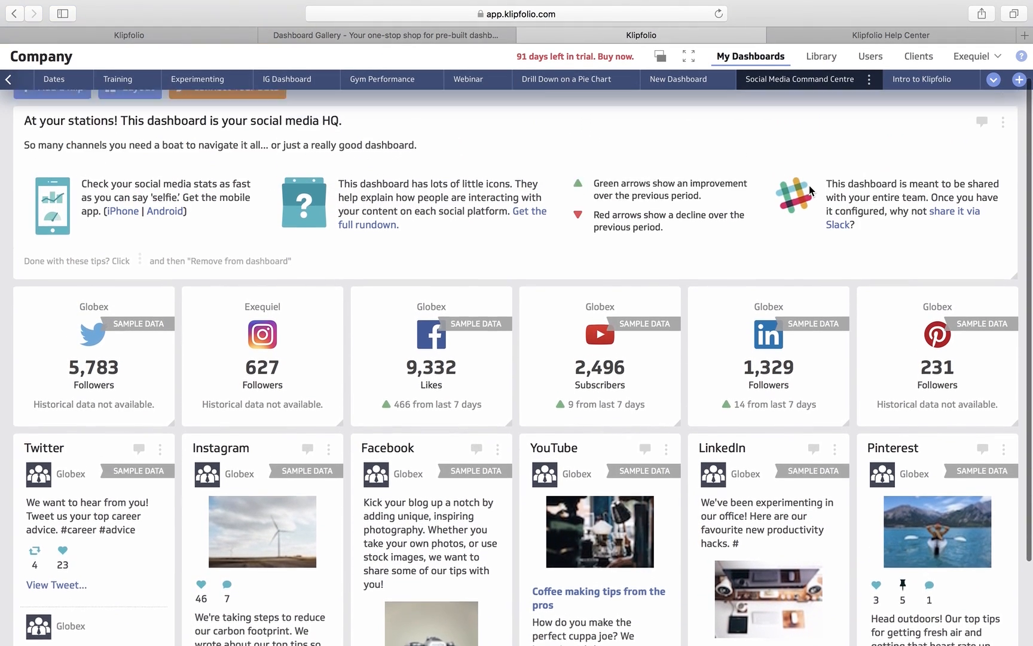
{"action": "left_click", "coordinate": [947, 102]}
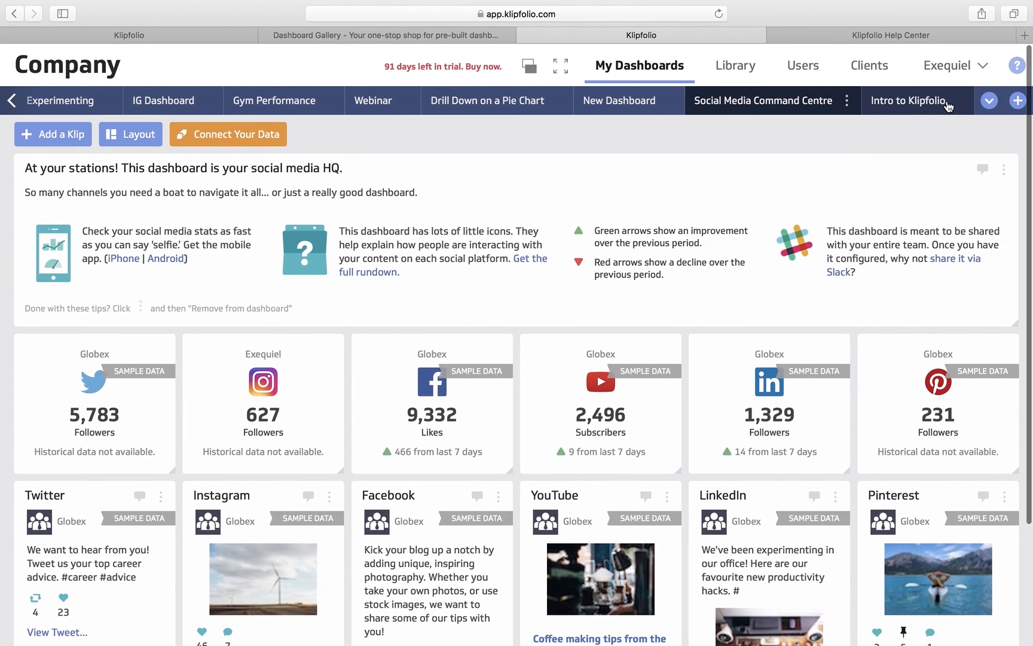
{"action": "left_click", "coordinate": [939, 104]}
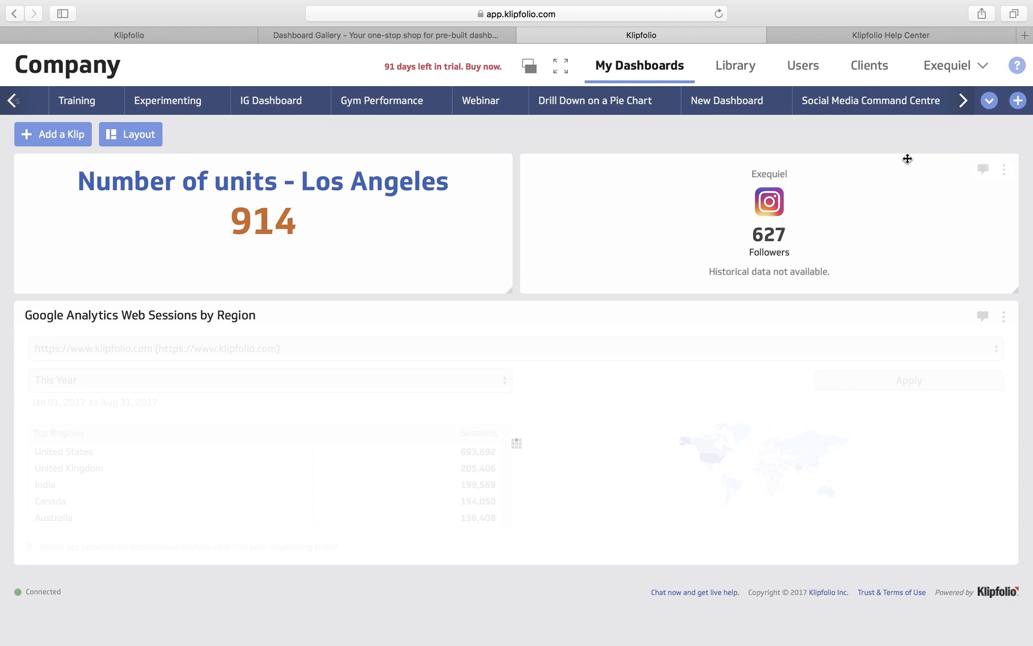
{"action": "scroll", "coordinate": [906, 160], "scroll_direction": "down", "scroll_amount": 1}
{"action": "scroll", "coordinate": [907, 158], "scroll_direction": "up", "scroll_amount": 1}
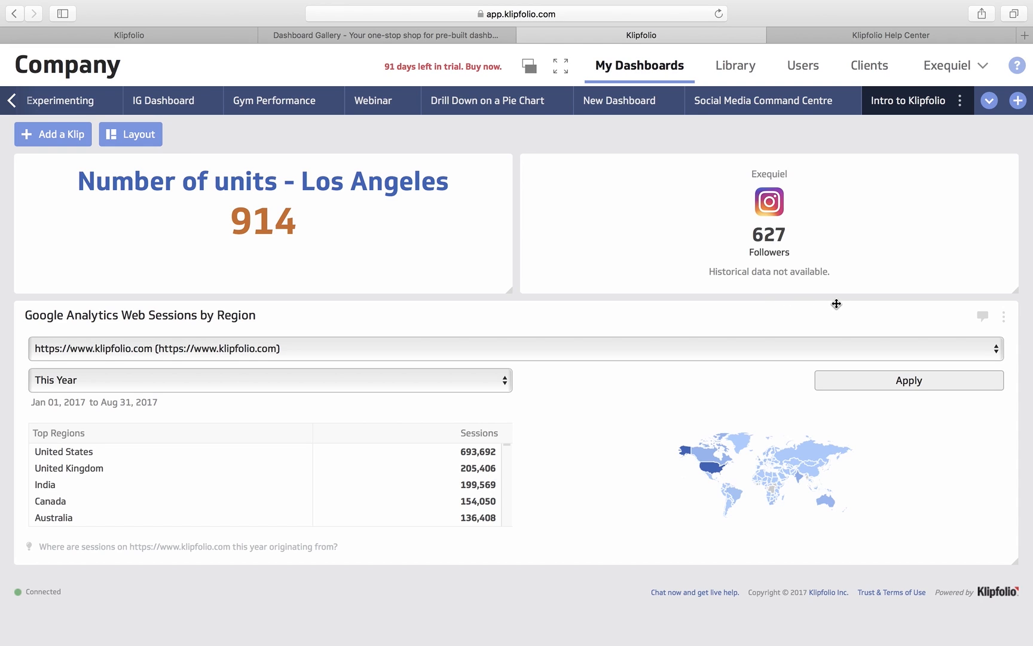
- Look over the Klipfolio Help Center and its live chat form, and switch back to the Intro to Klipfolio dashboard
{"action": "left_click", "coordinate": [866, 35]}
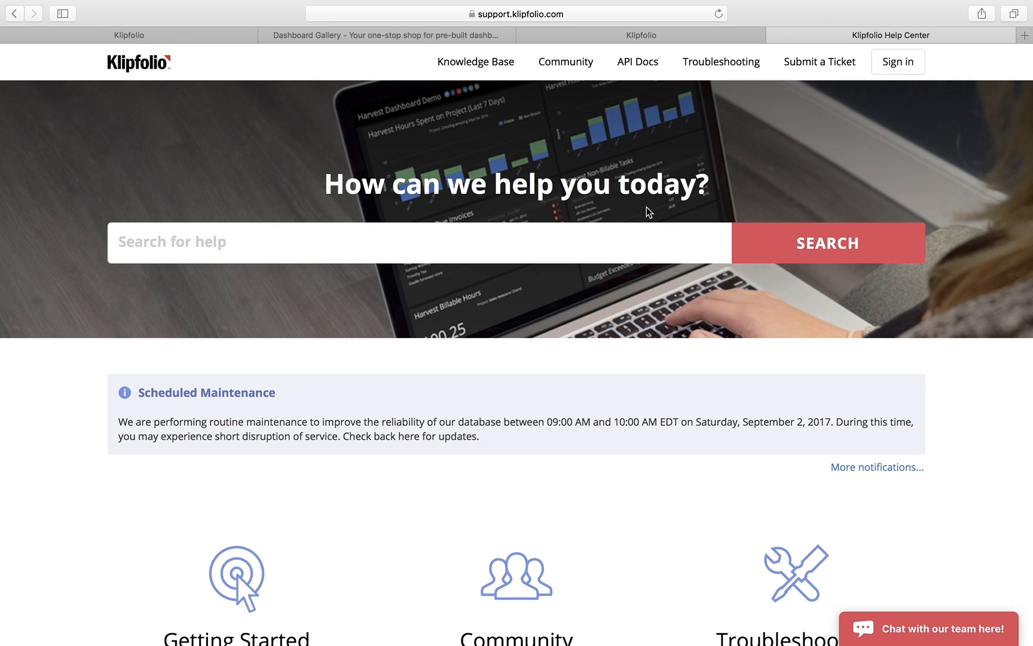
{"action": "scroll", "coordinate": [939, 383], "scroll_direction": "down", "scroll_amount": 3}
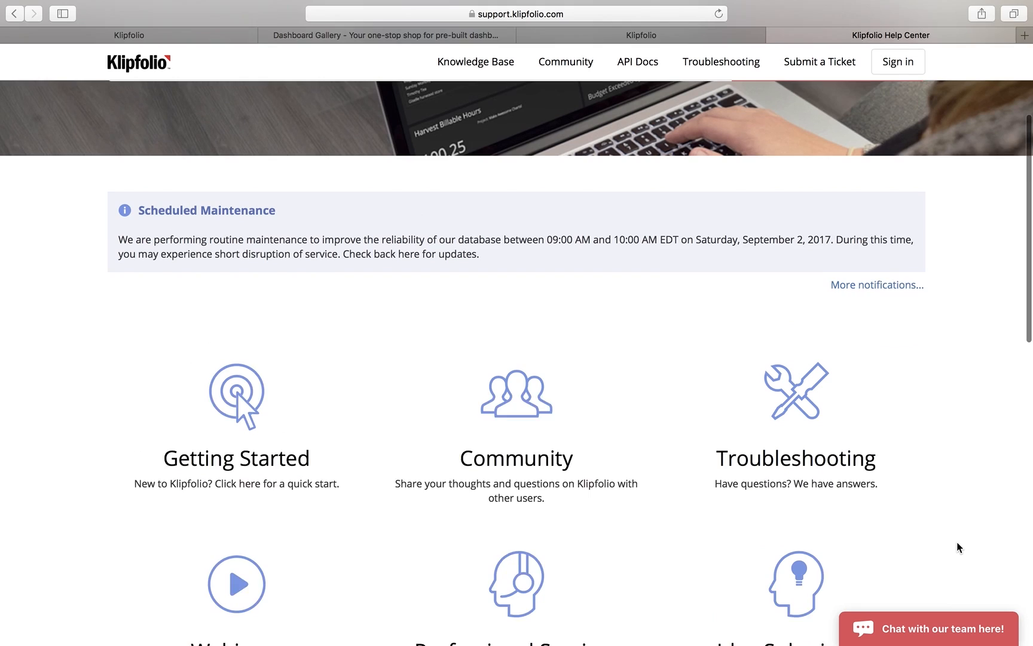
{"action": "scroll", "coordinate": [957, 548], "scroll_direction": "up", "scroll_amount": 3}
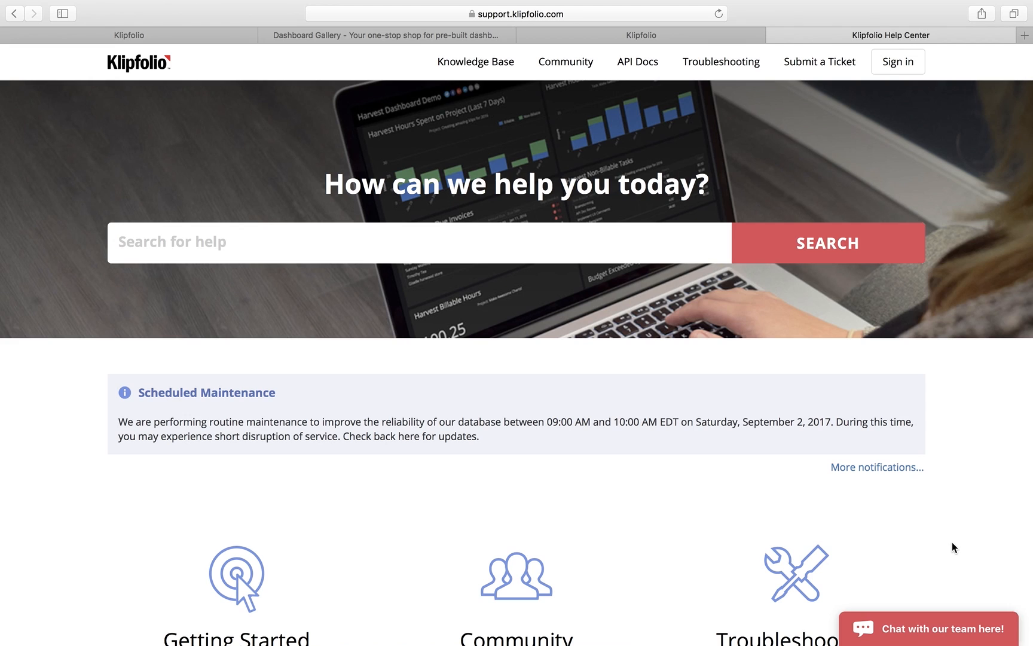
{"action": "left_click", "coordinate": [941, 631]}
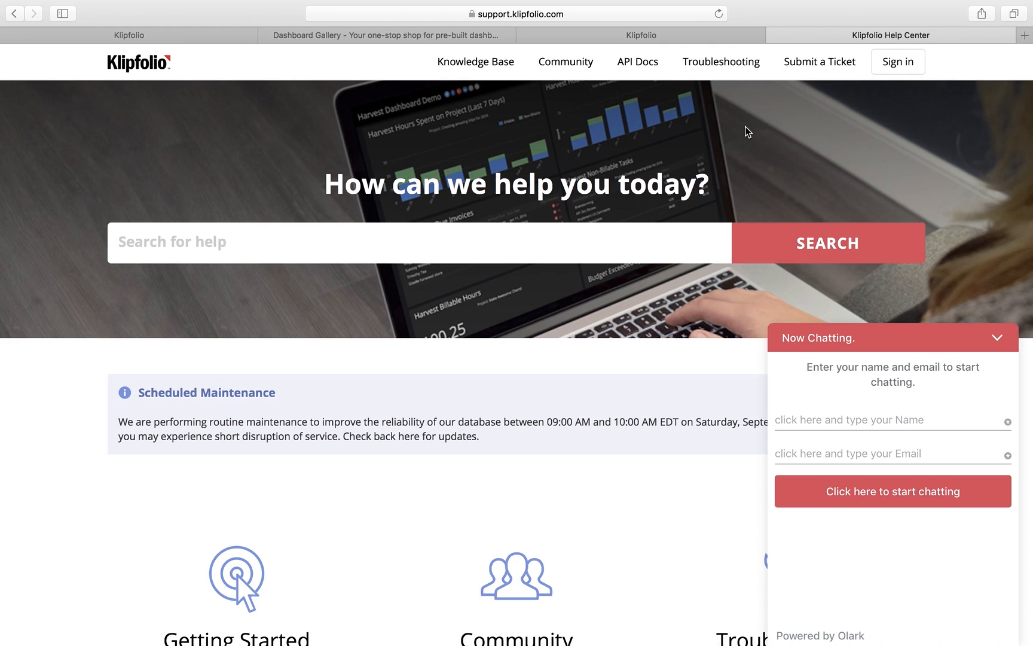
{"action": "left_click", "coordinate": [661, 35]}
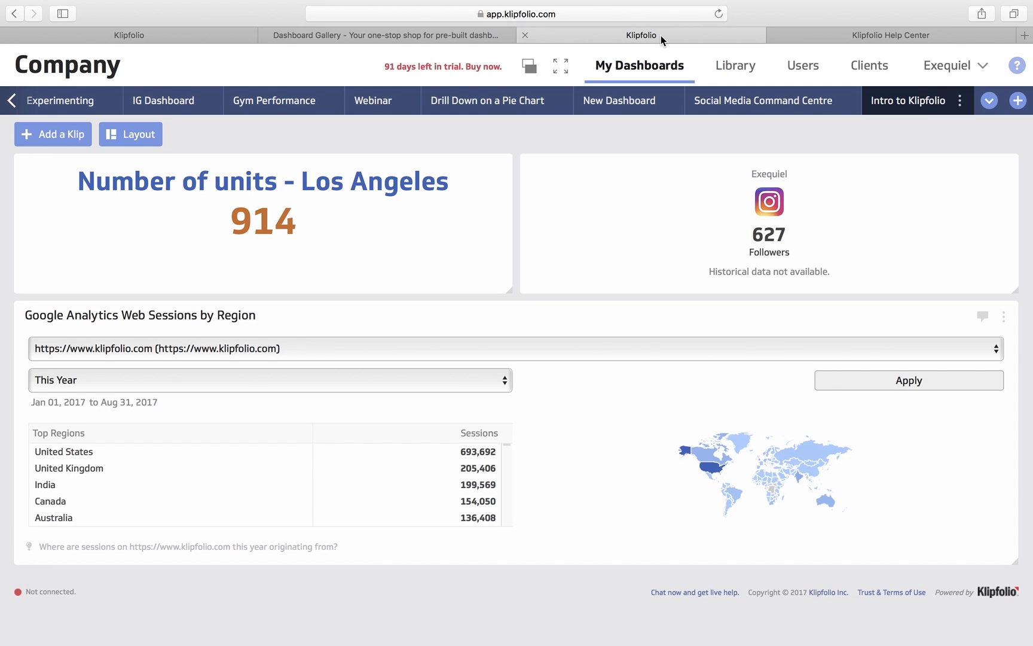